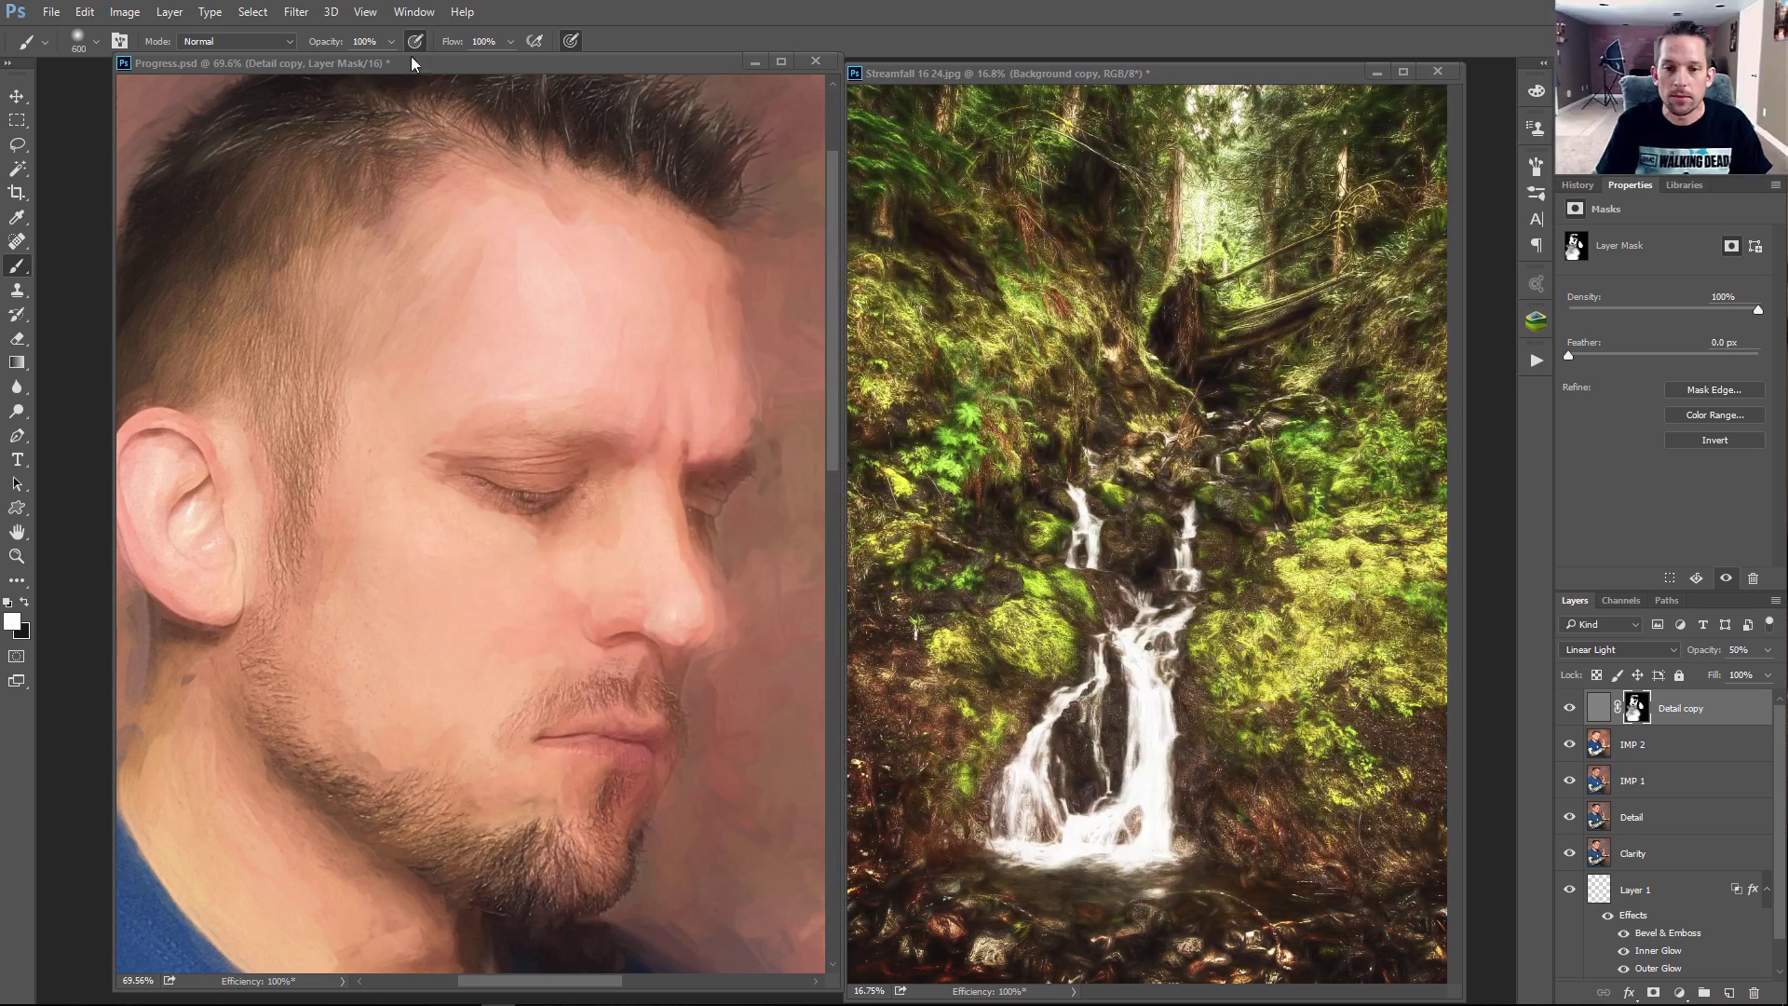
- Hide and reshow the Detail and Clarity layers to compare the portrait with and without them
click(1571, 711)
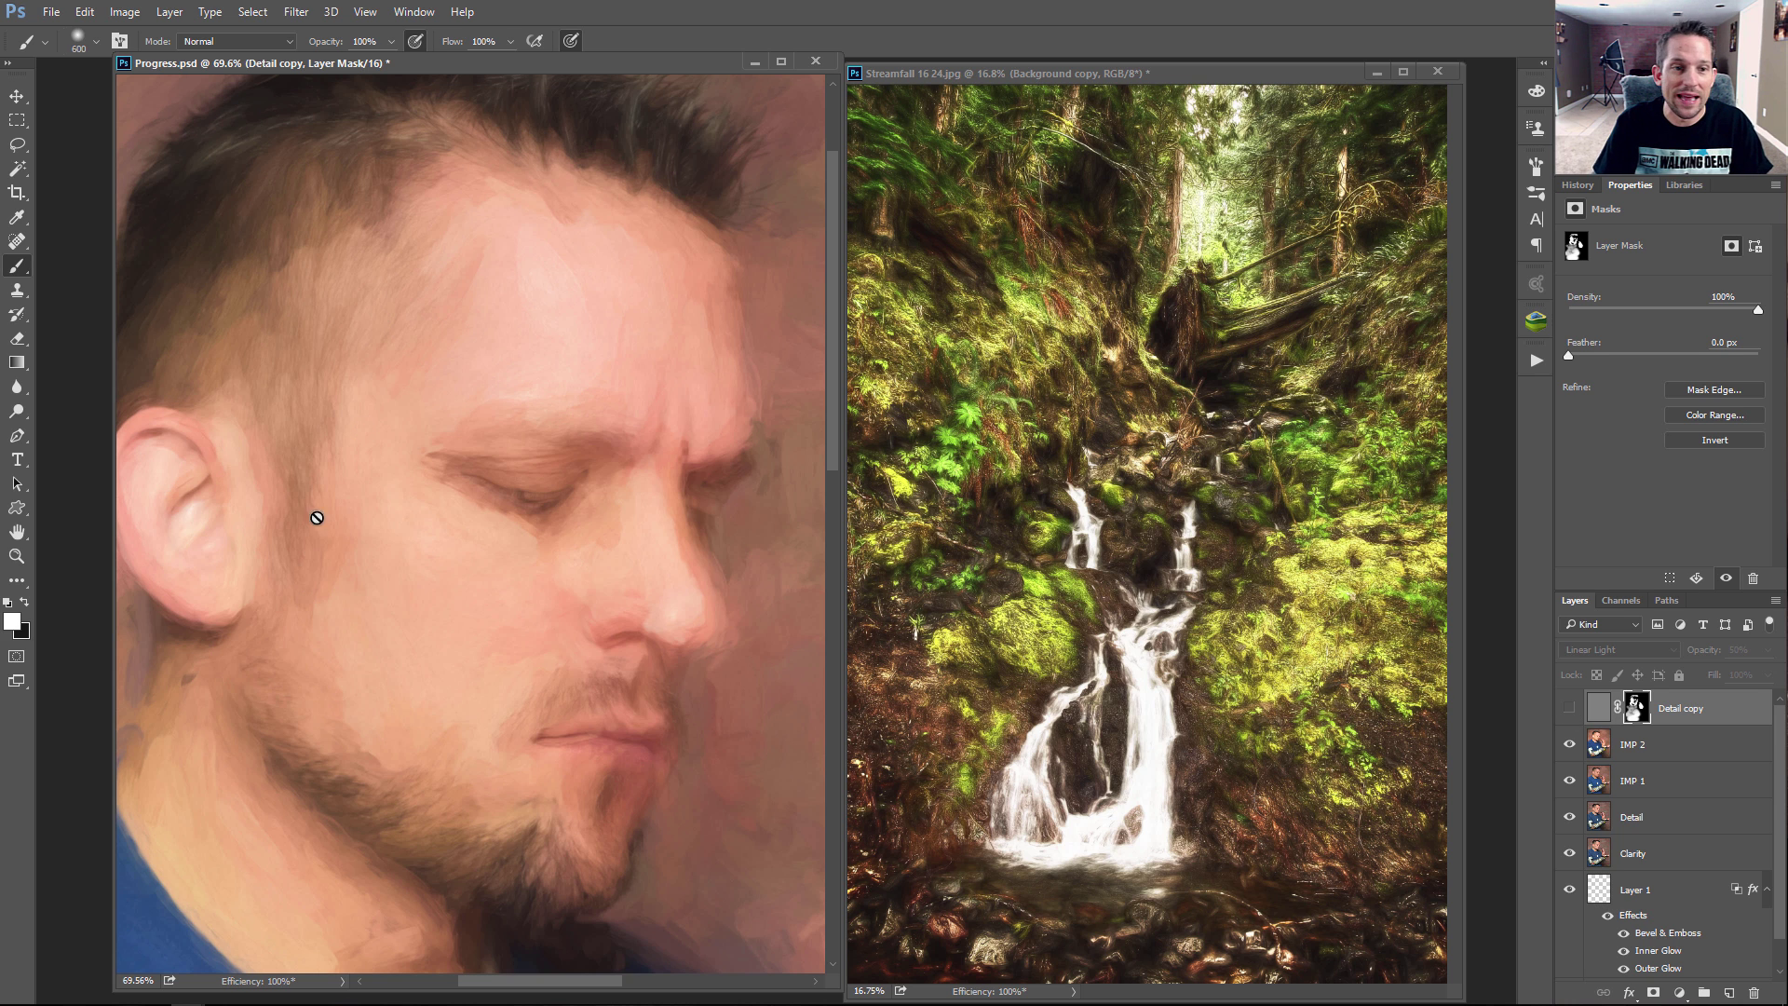
click(1570, 712)
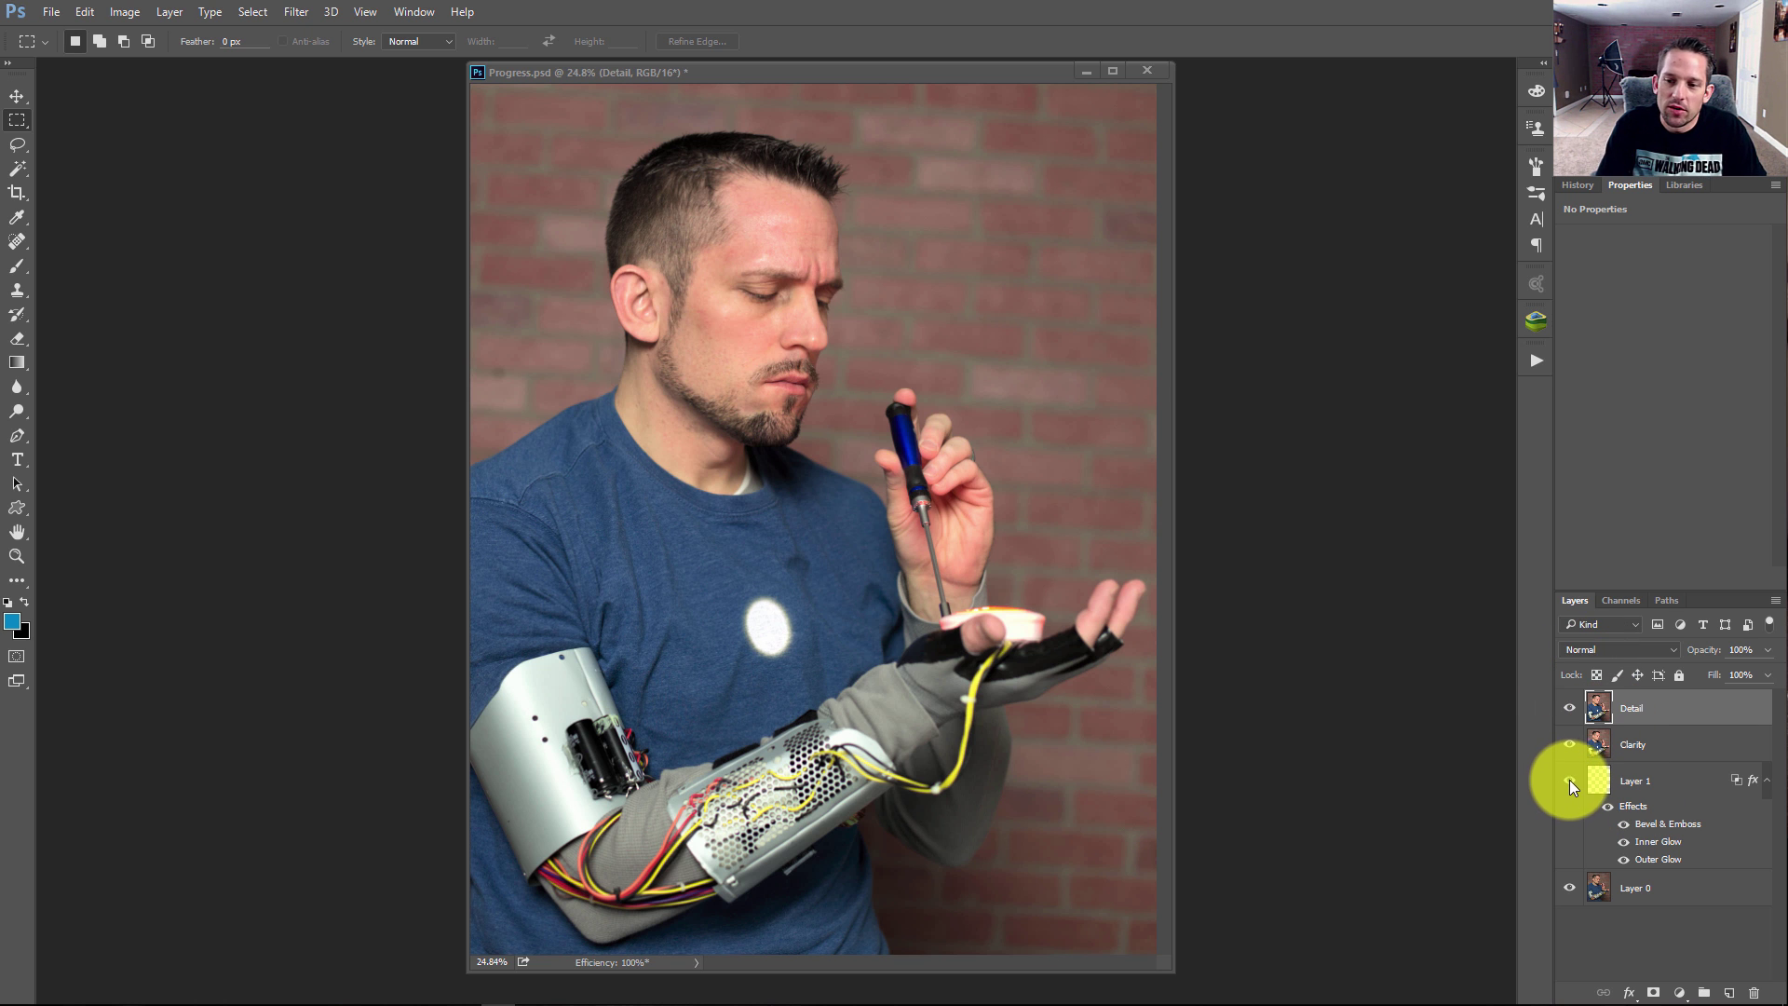
alt+click(1570, 888)
click(1570, 781)
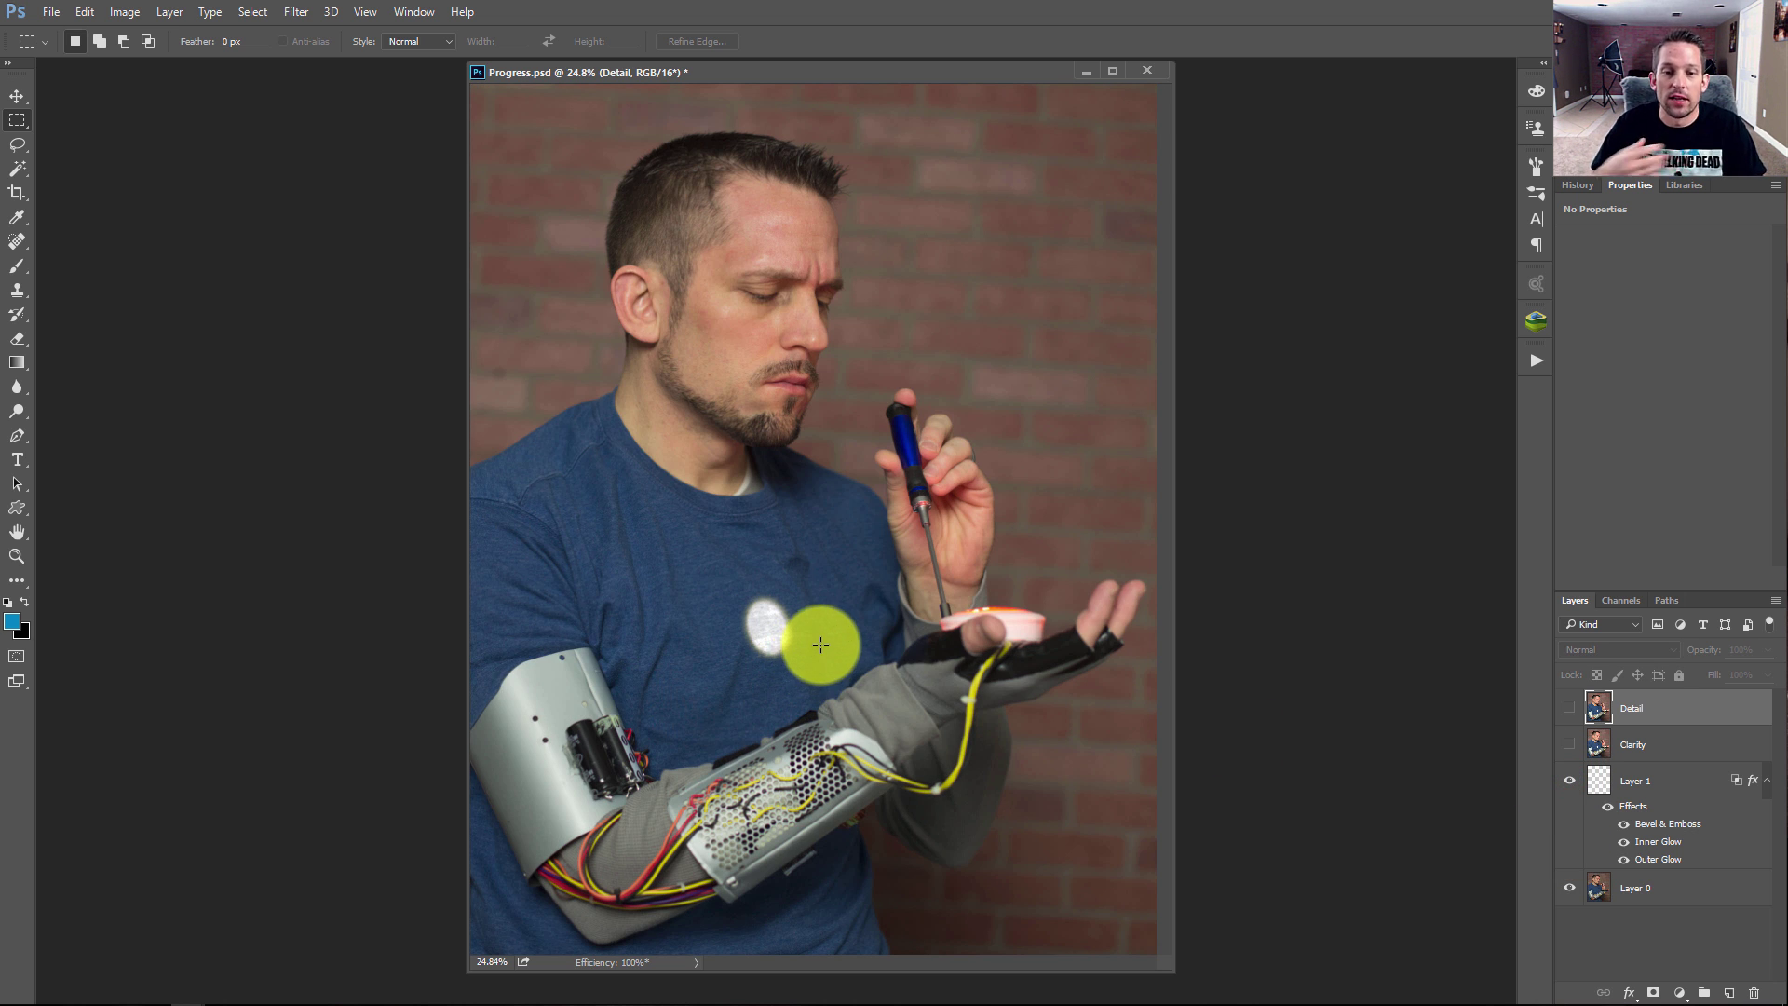
click(1571, 745)
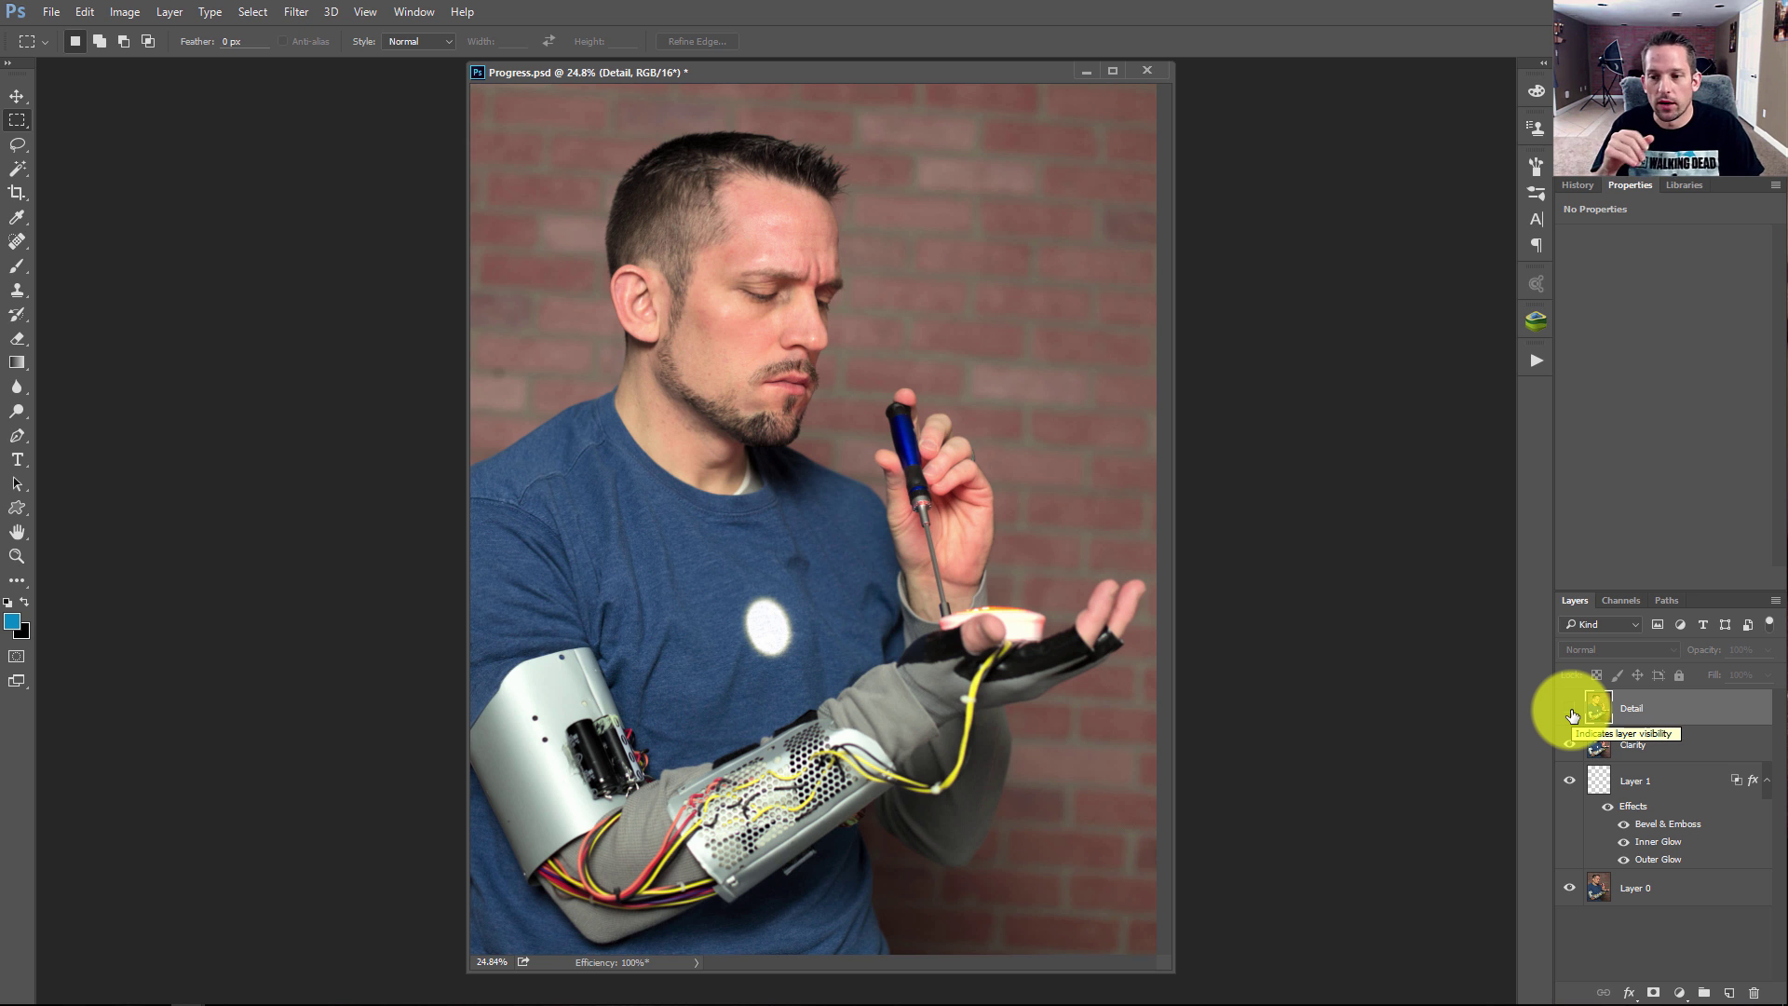
click(1571, 709)
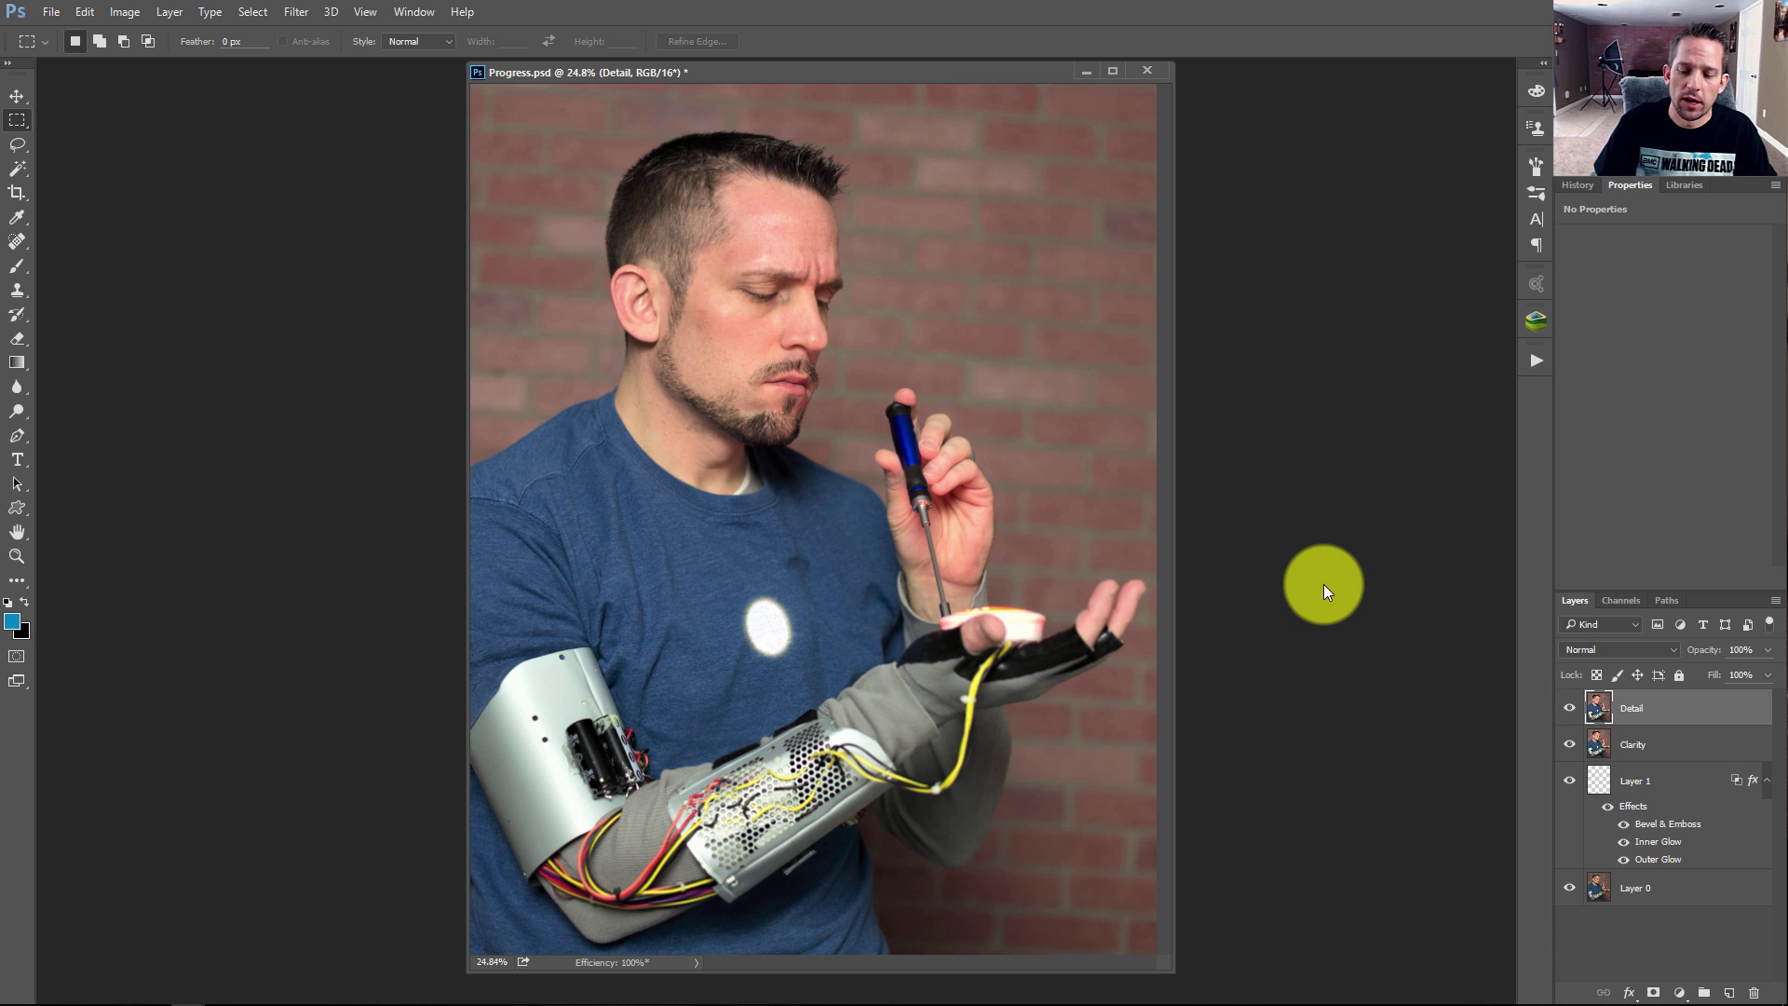
- Stamp all visible layers into a new merged layer named IMP 1
key(ctrl+shift+alt+e)
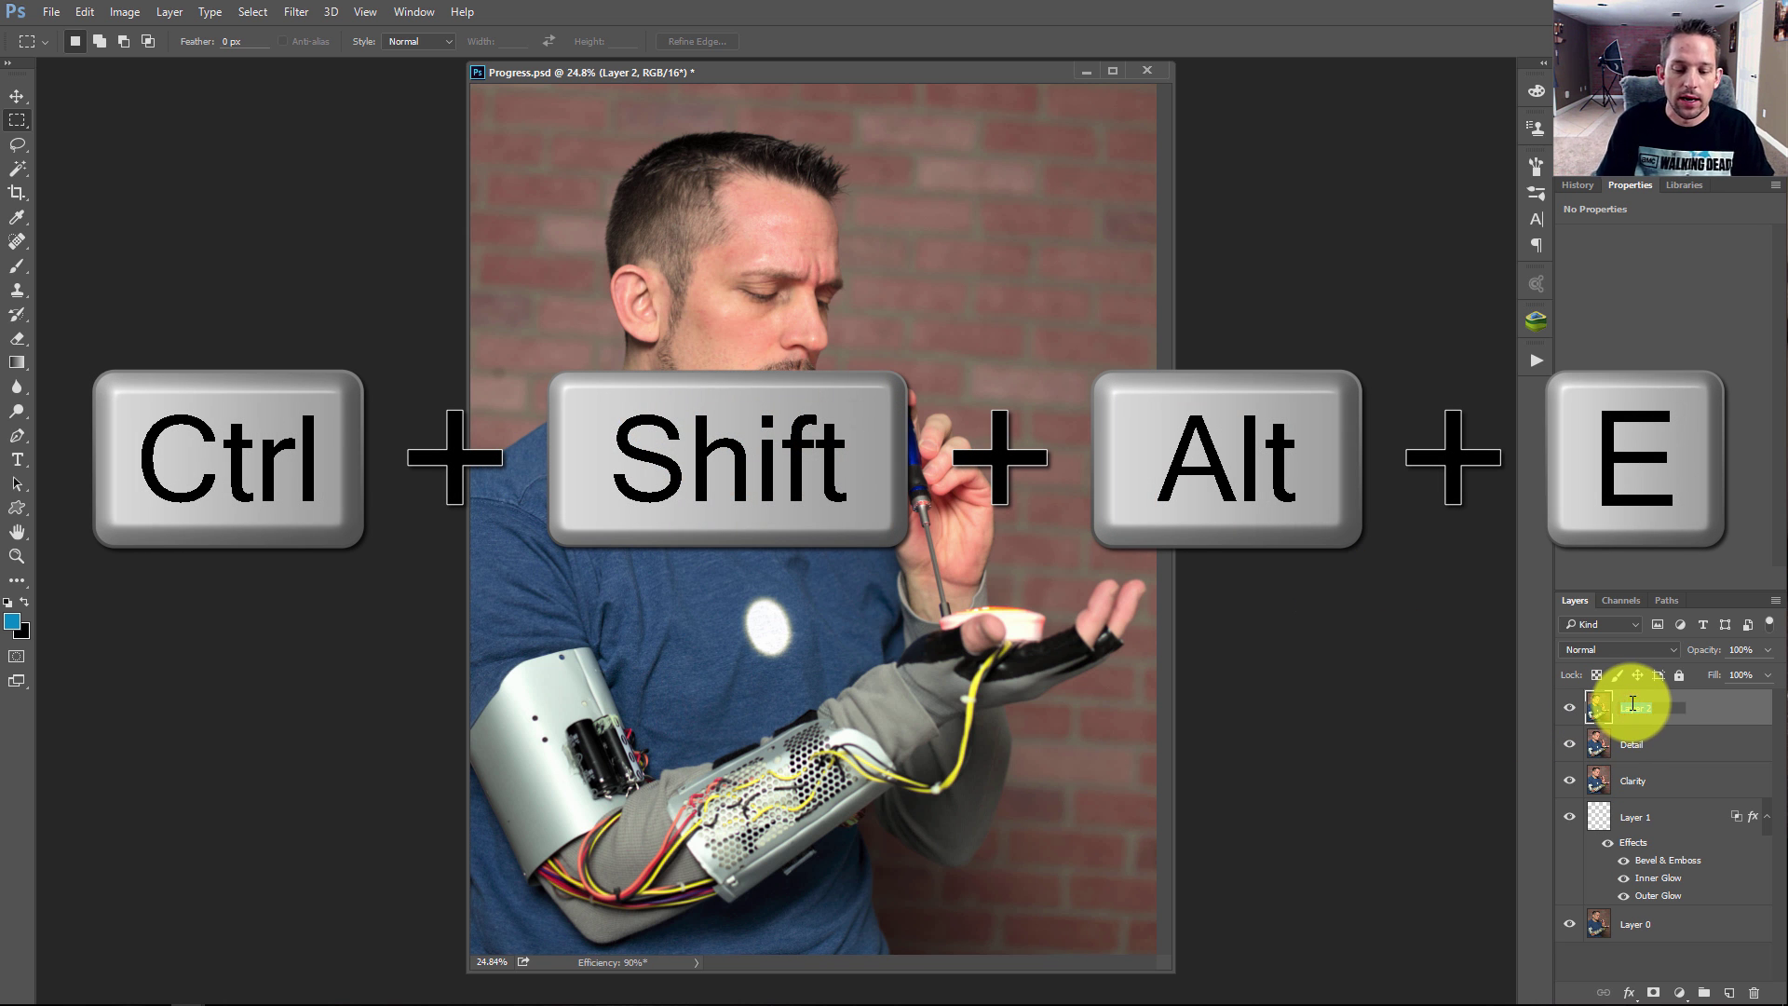
text(IMP 1)
key(Return)
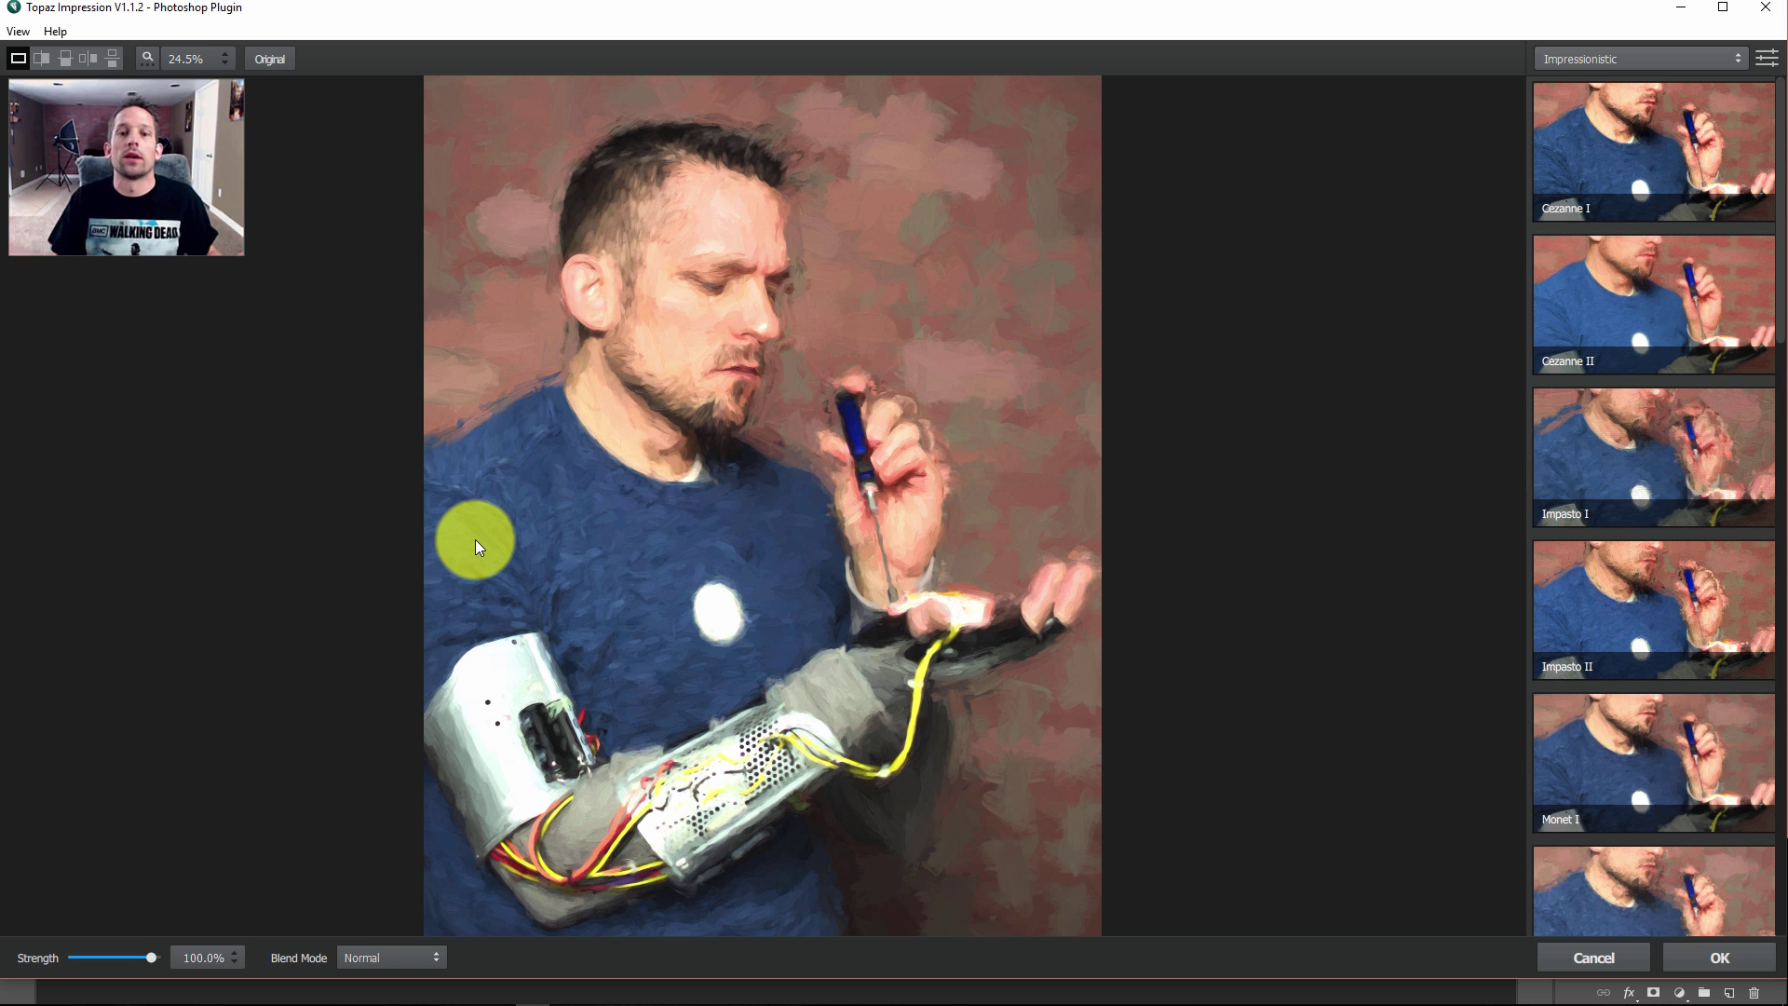
- Apply the Painting preset Oil Glaze by Blake Rudis to IMP 1, then compare against the photo
scroll(1655, 555, down, 1)
scroll(1638, 387, down, 1)
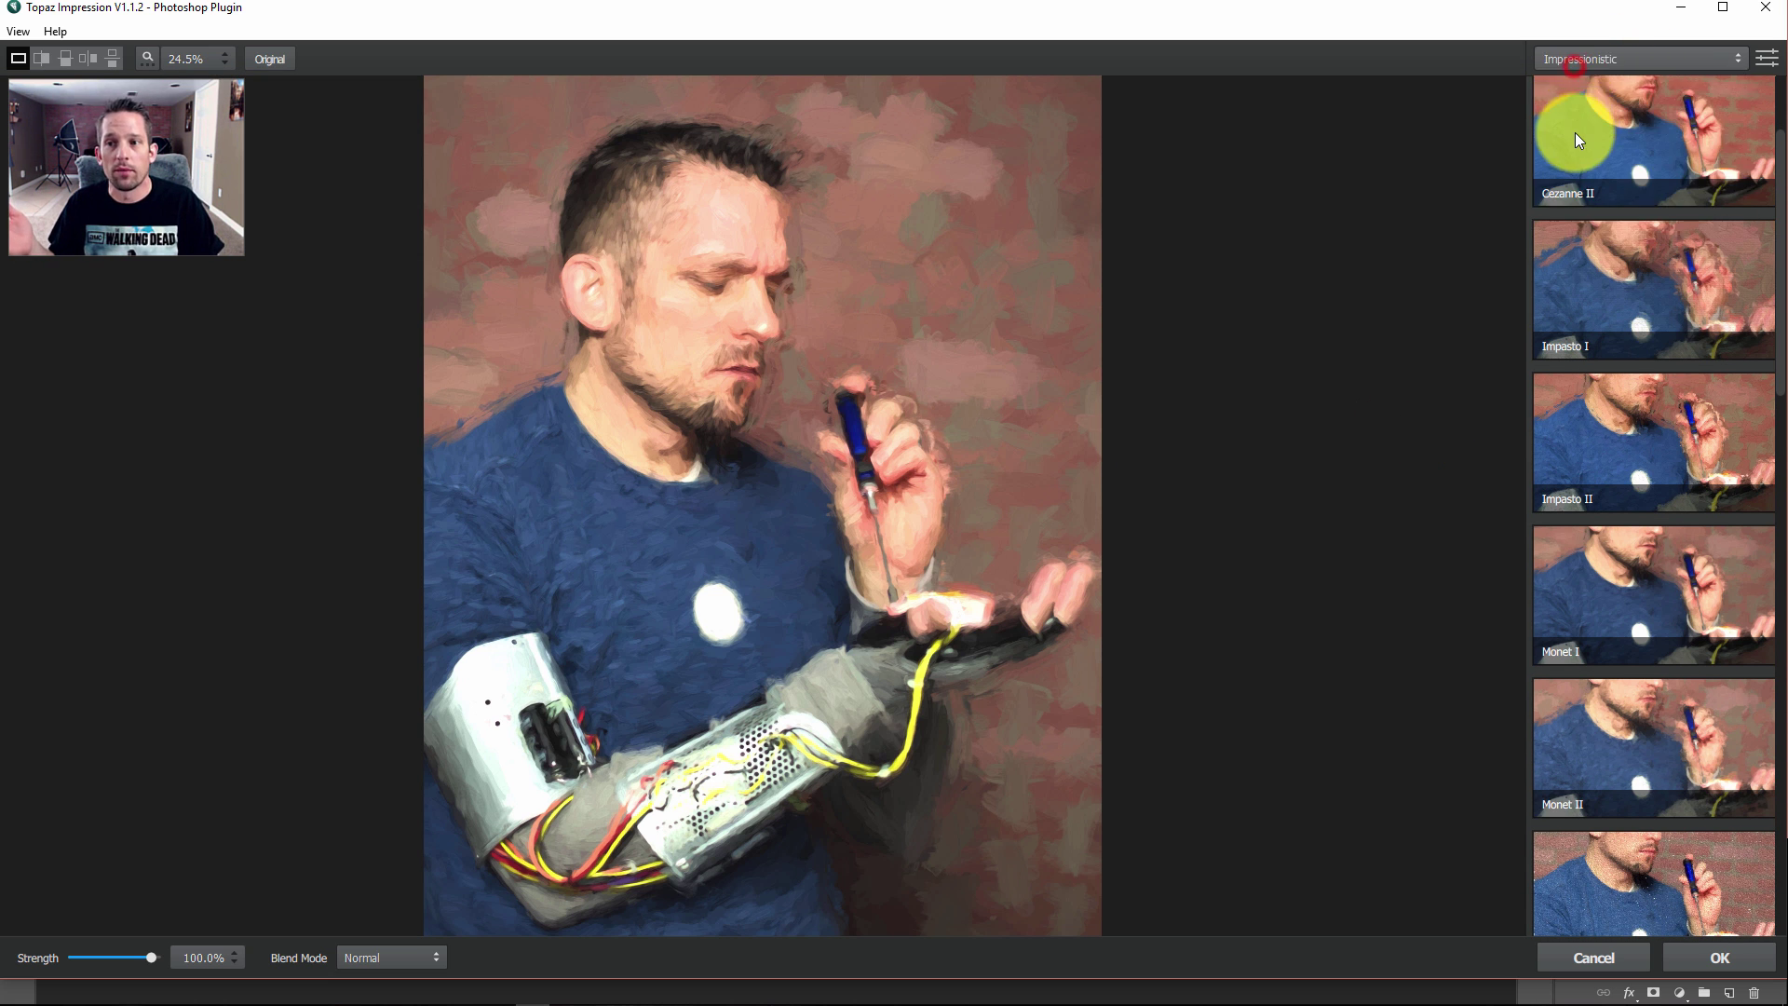
click(1556, 61)
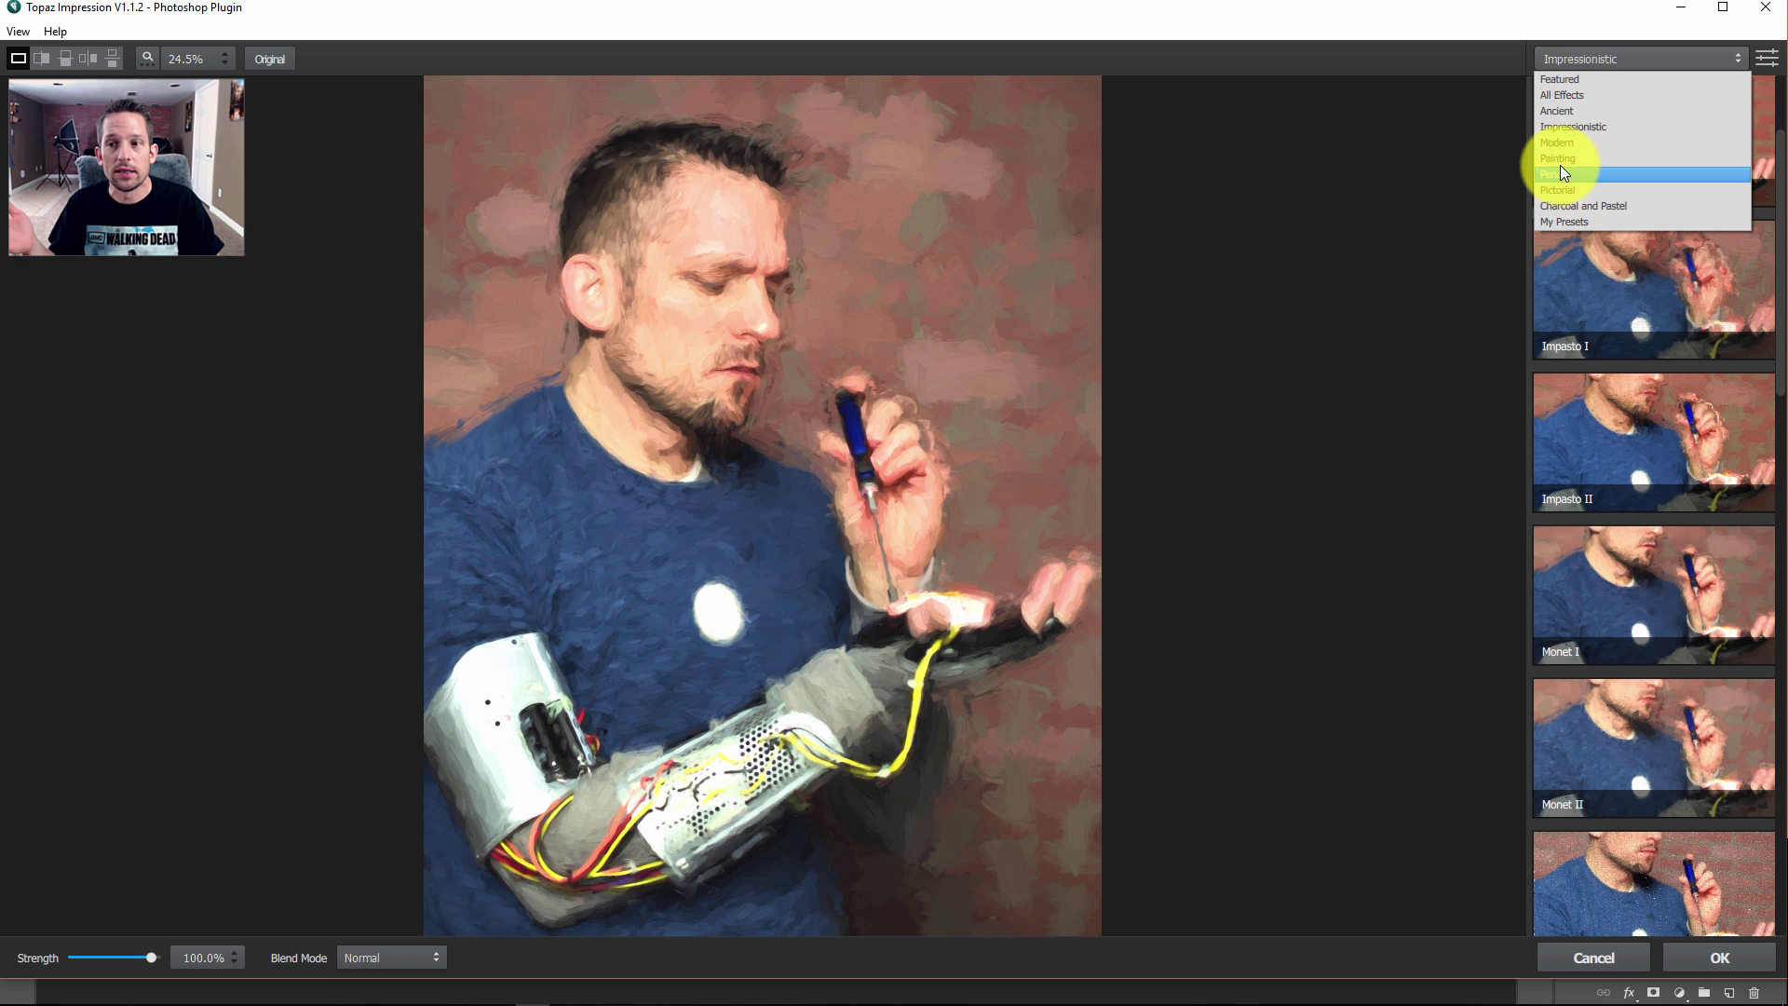
click(1561, 162)
scroll(1635, 595, down, 4)
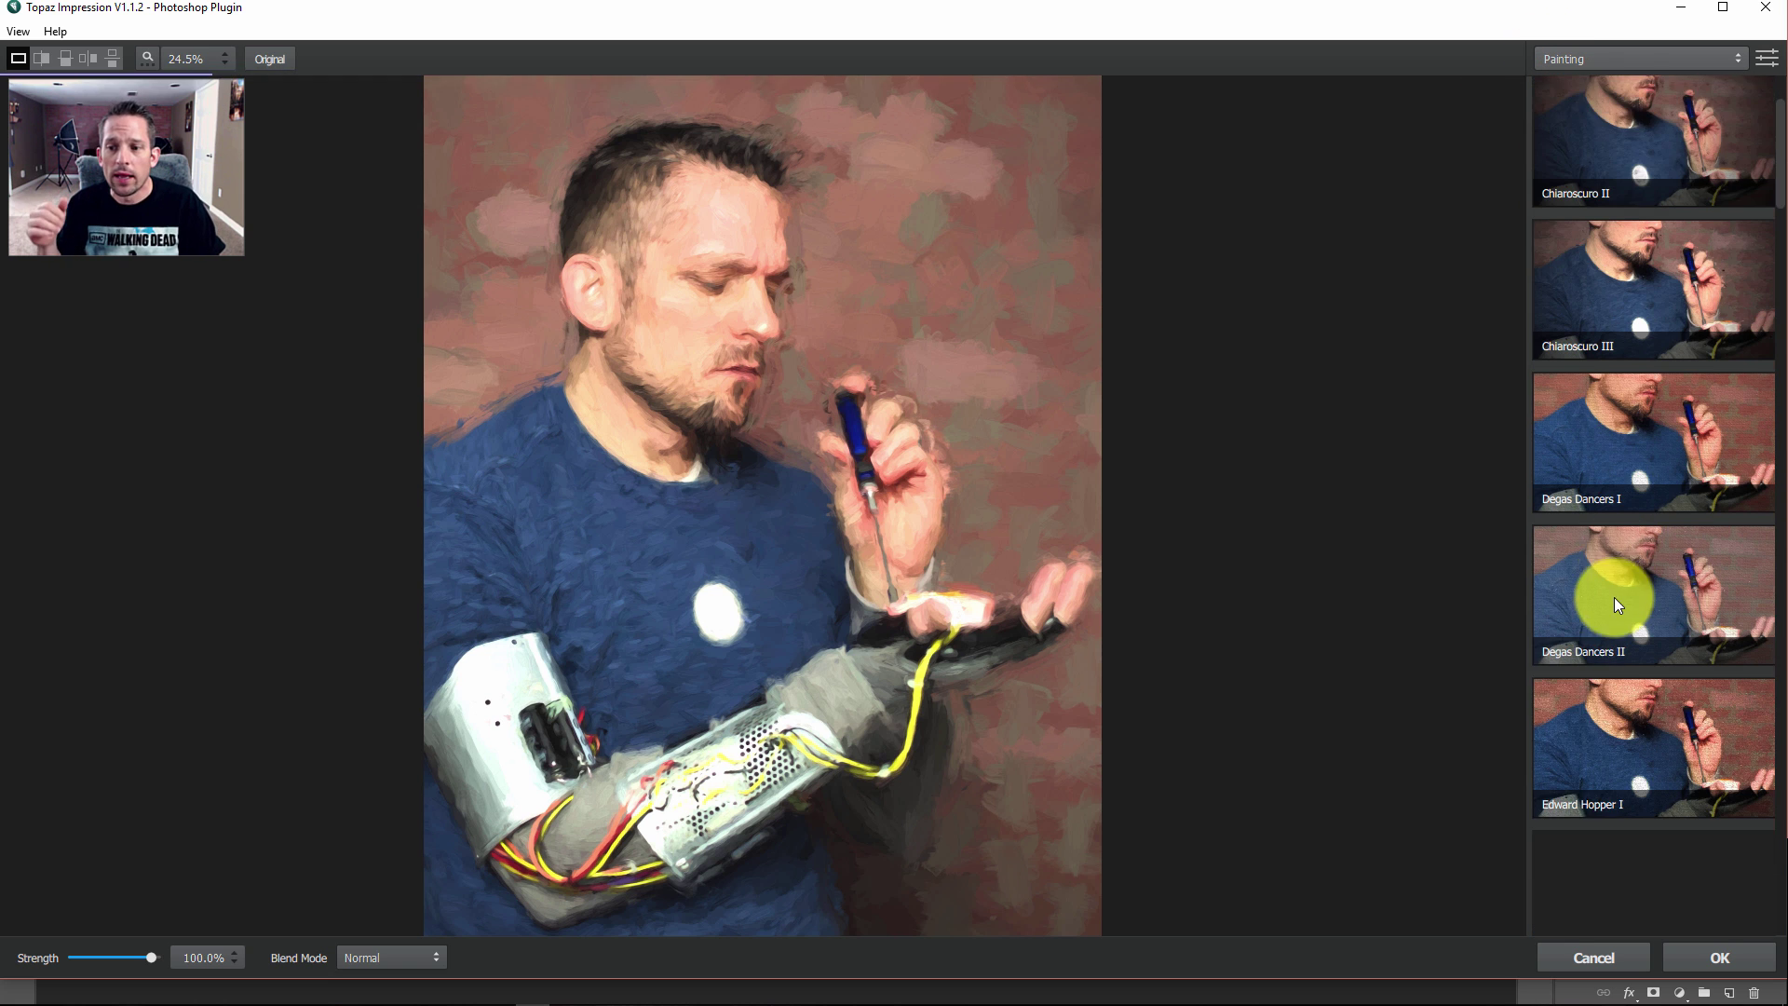
scroll(1565, 611, down, 8)
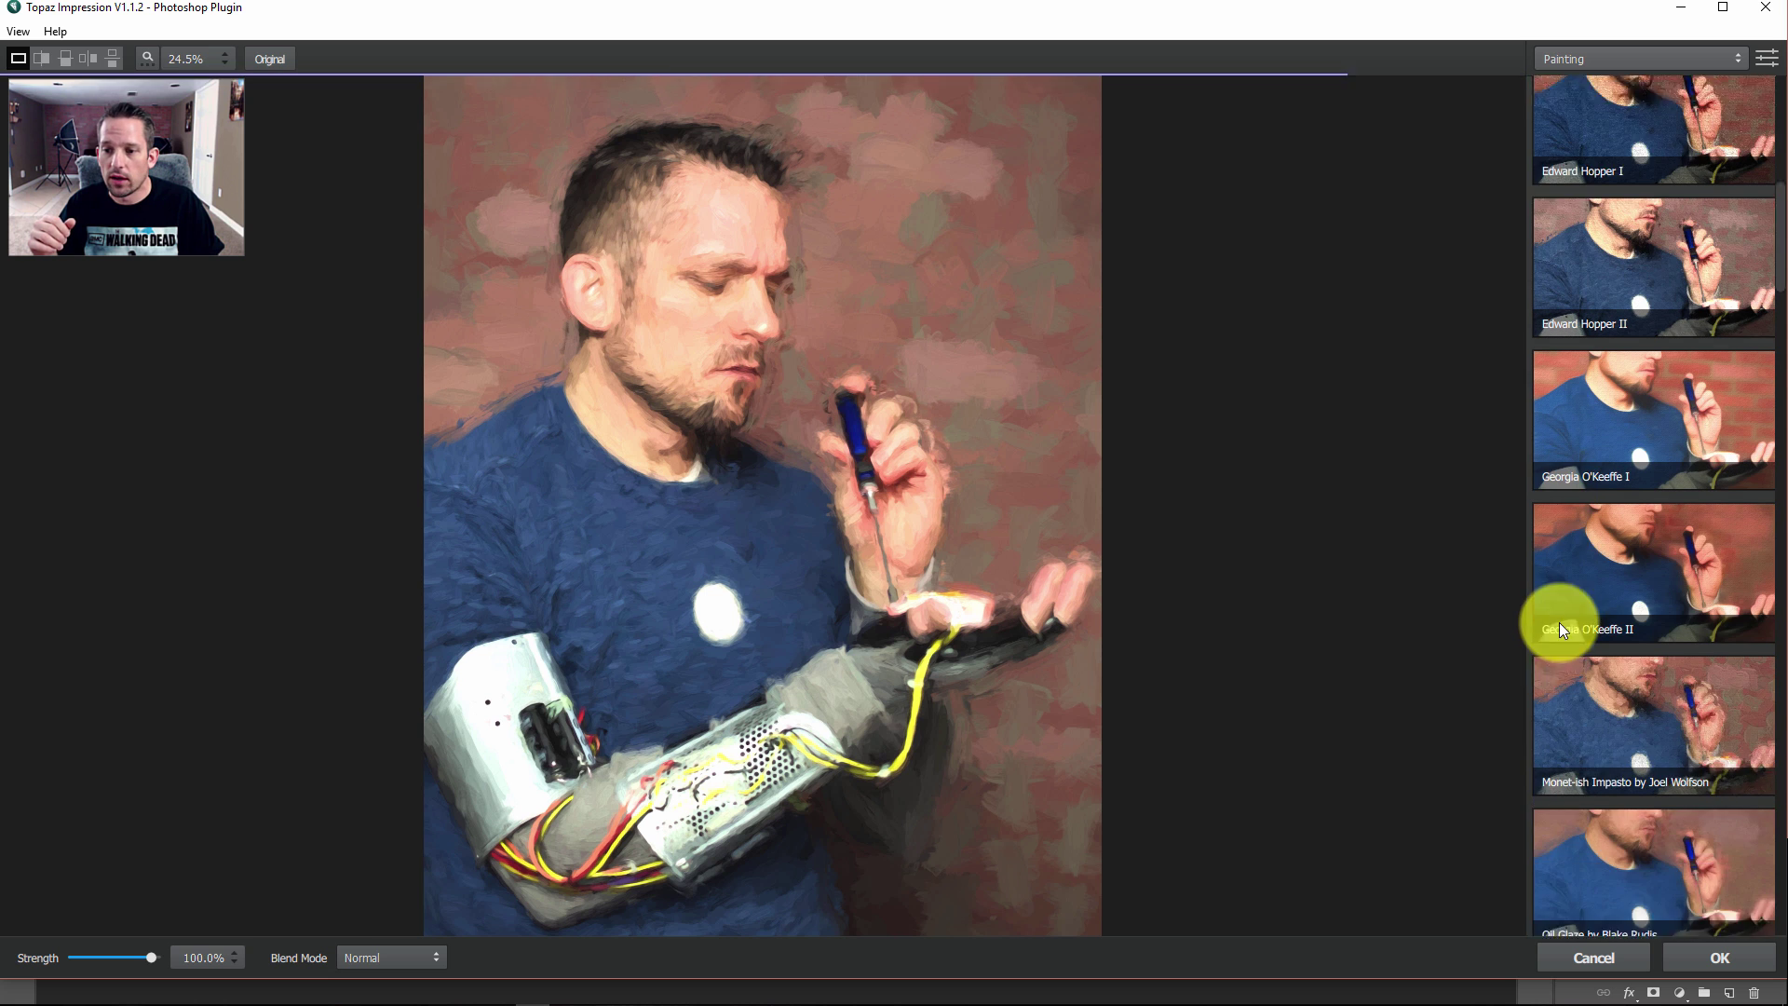
scroll(1561, 624, down, 2)
click(1563, 627)
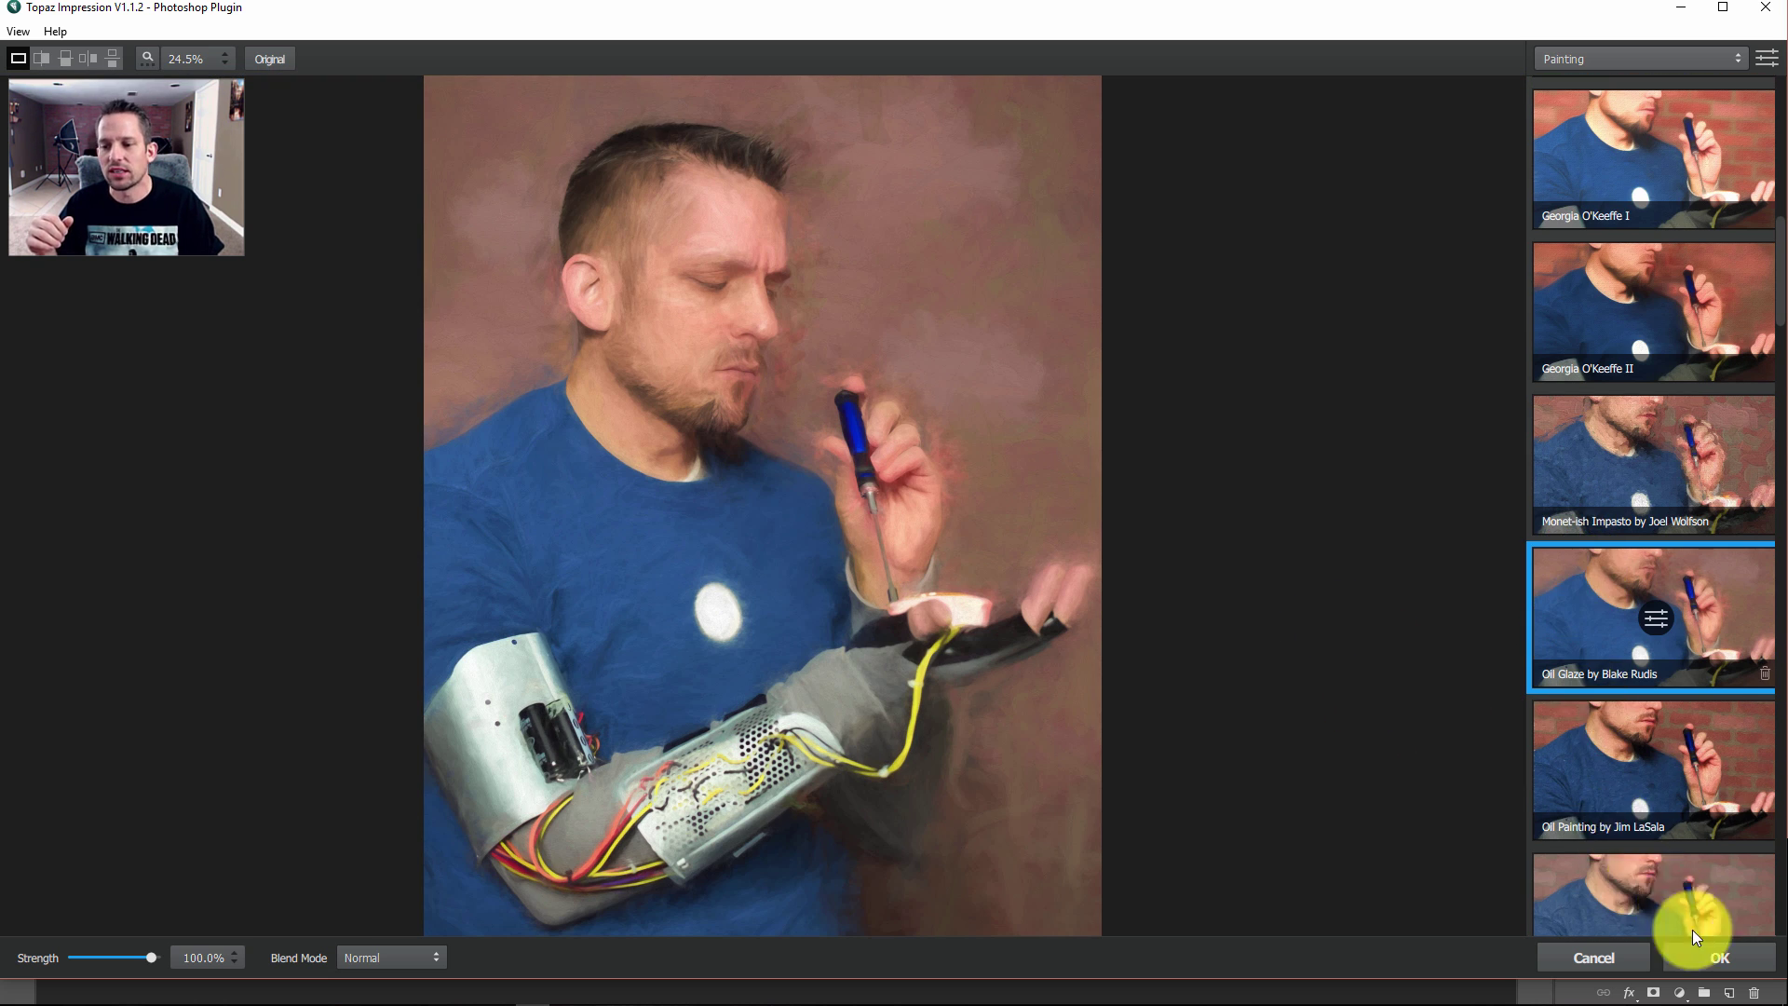
click(1709, 952)
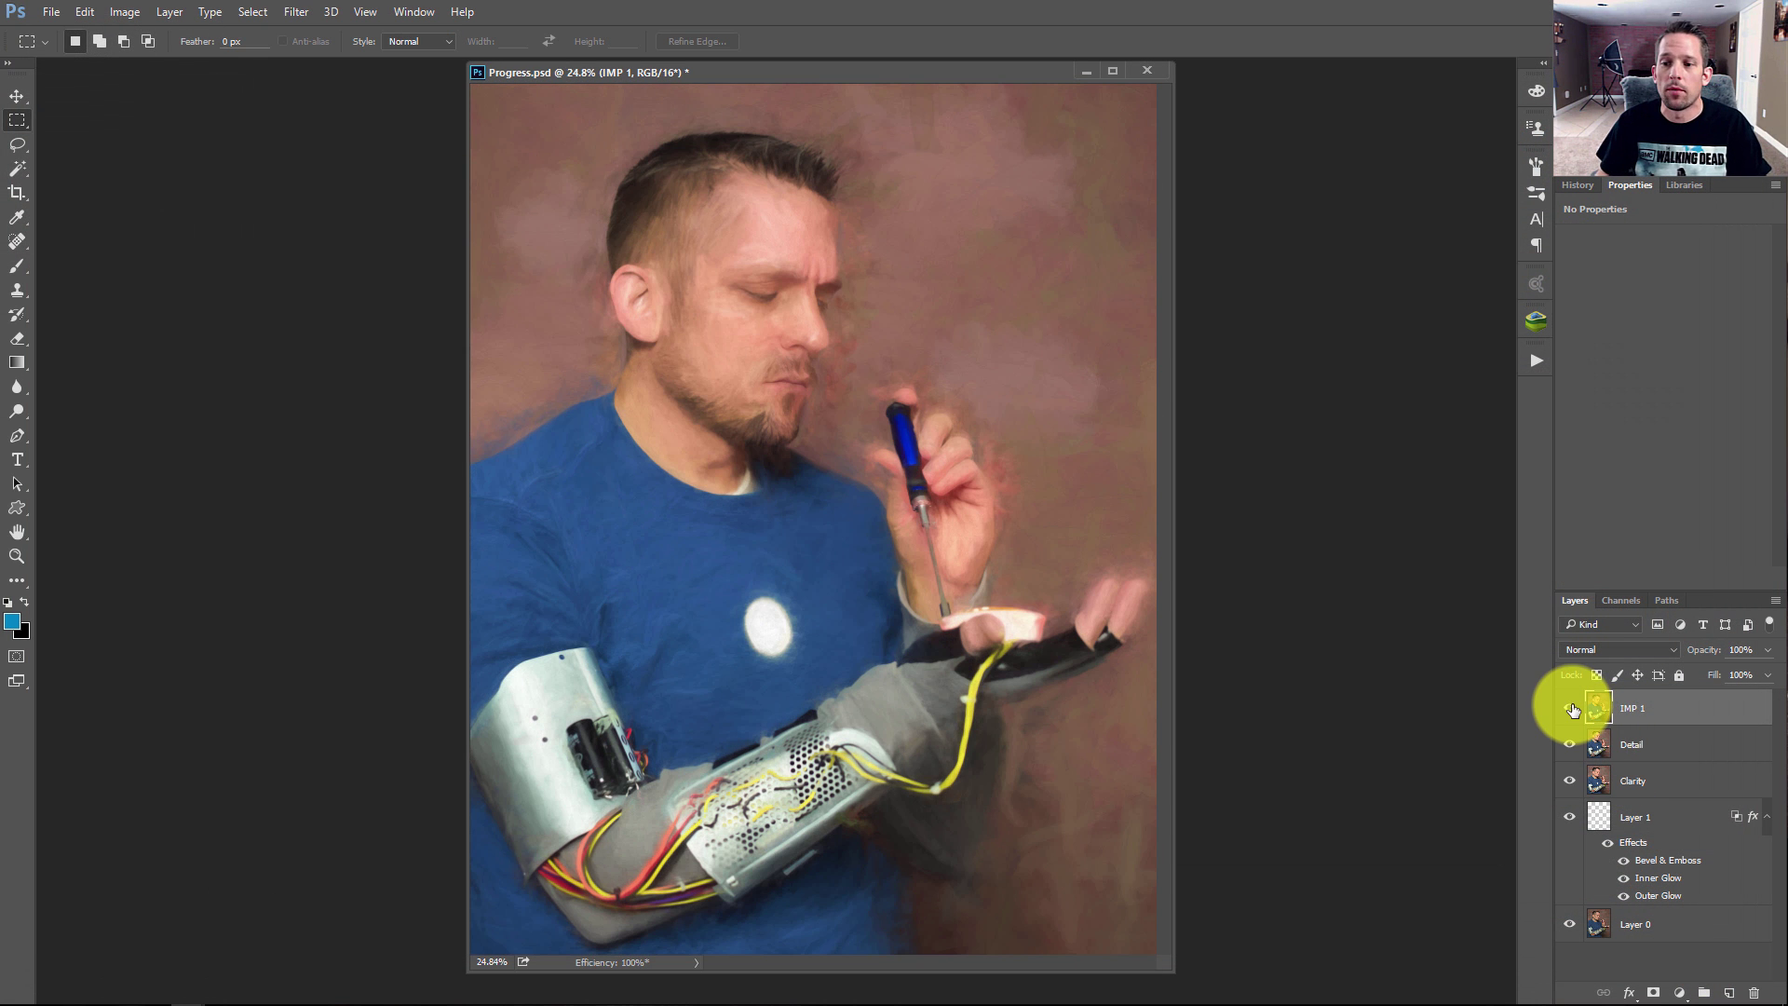
click(1571, 708)
- Set IMP 1 to 64% opacity, checking the face up close before fitting on screen
click(1571, 708)
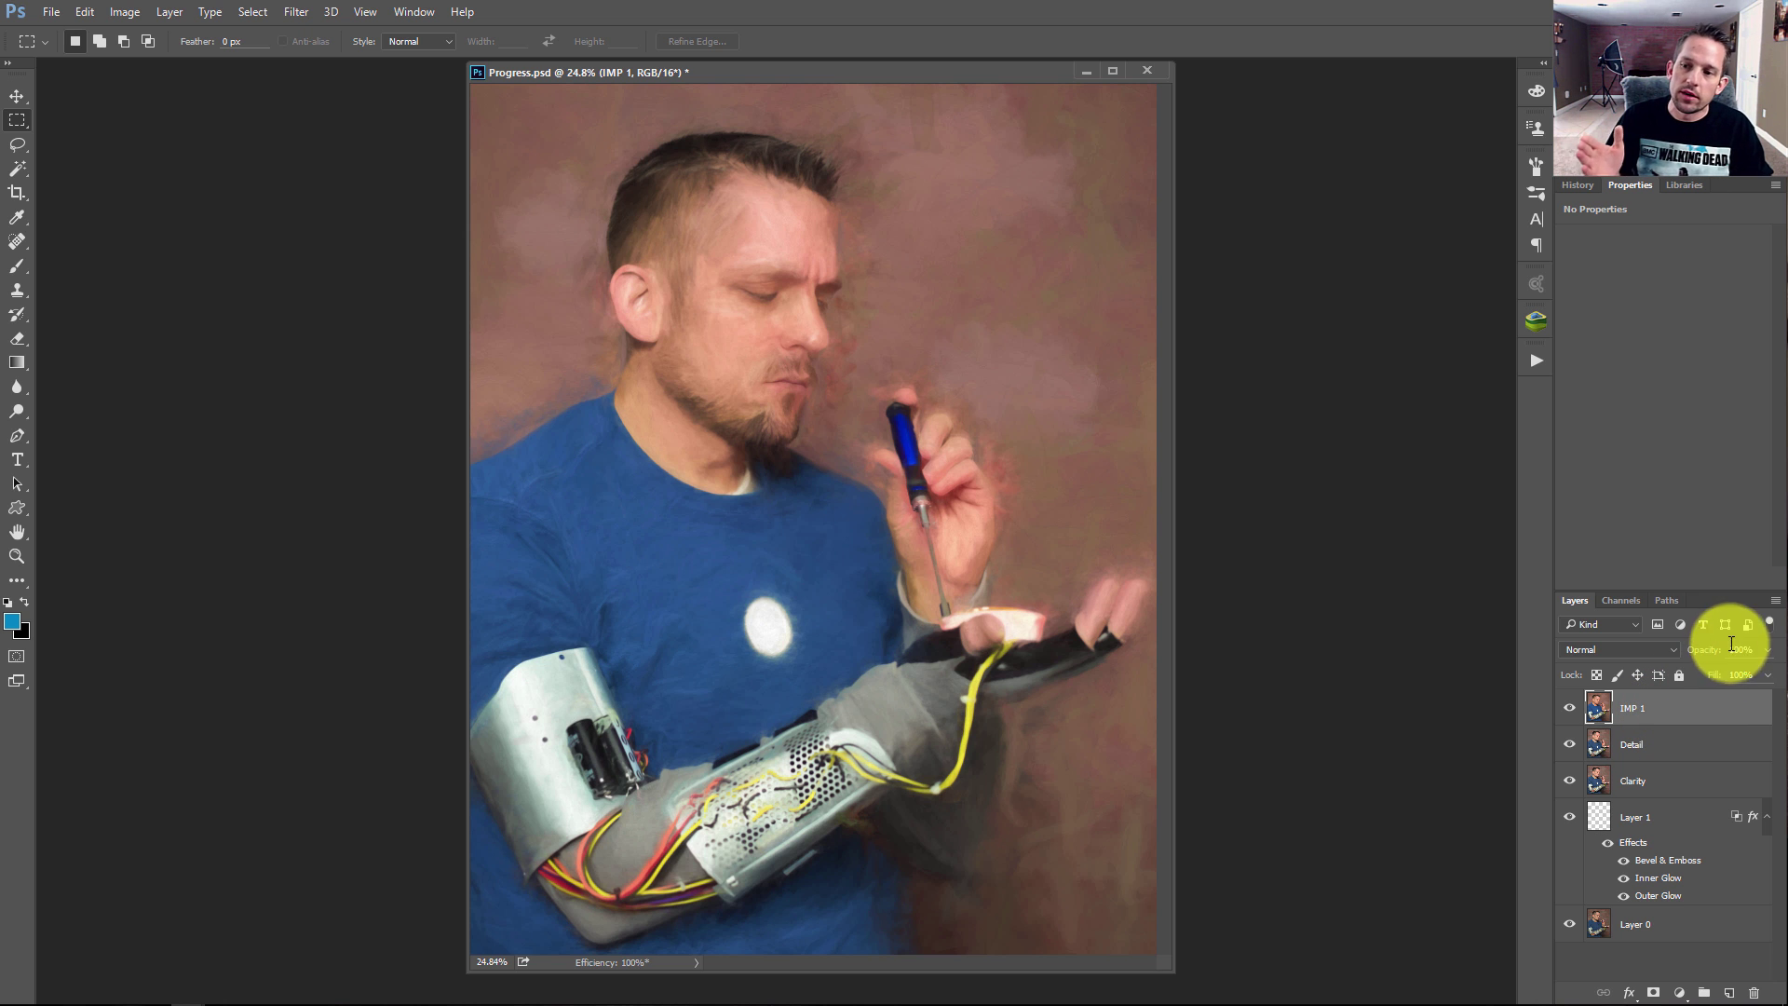
click(1767, 650)
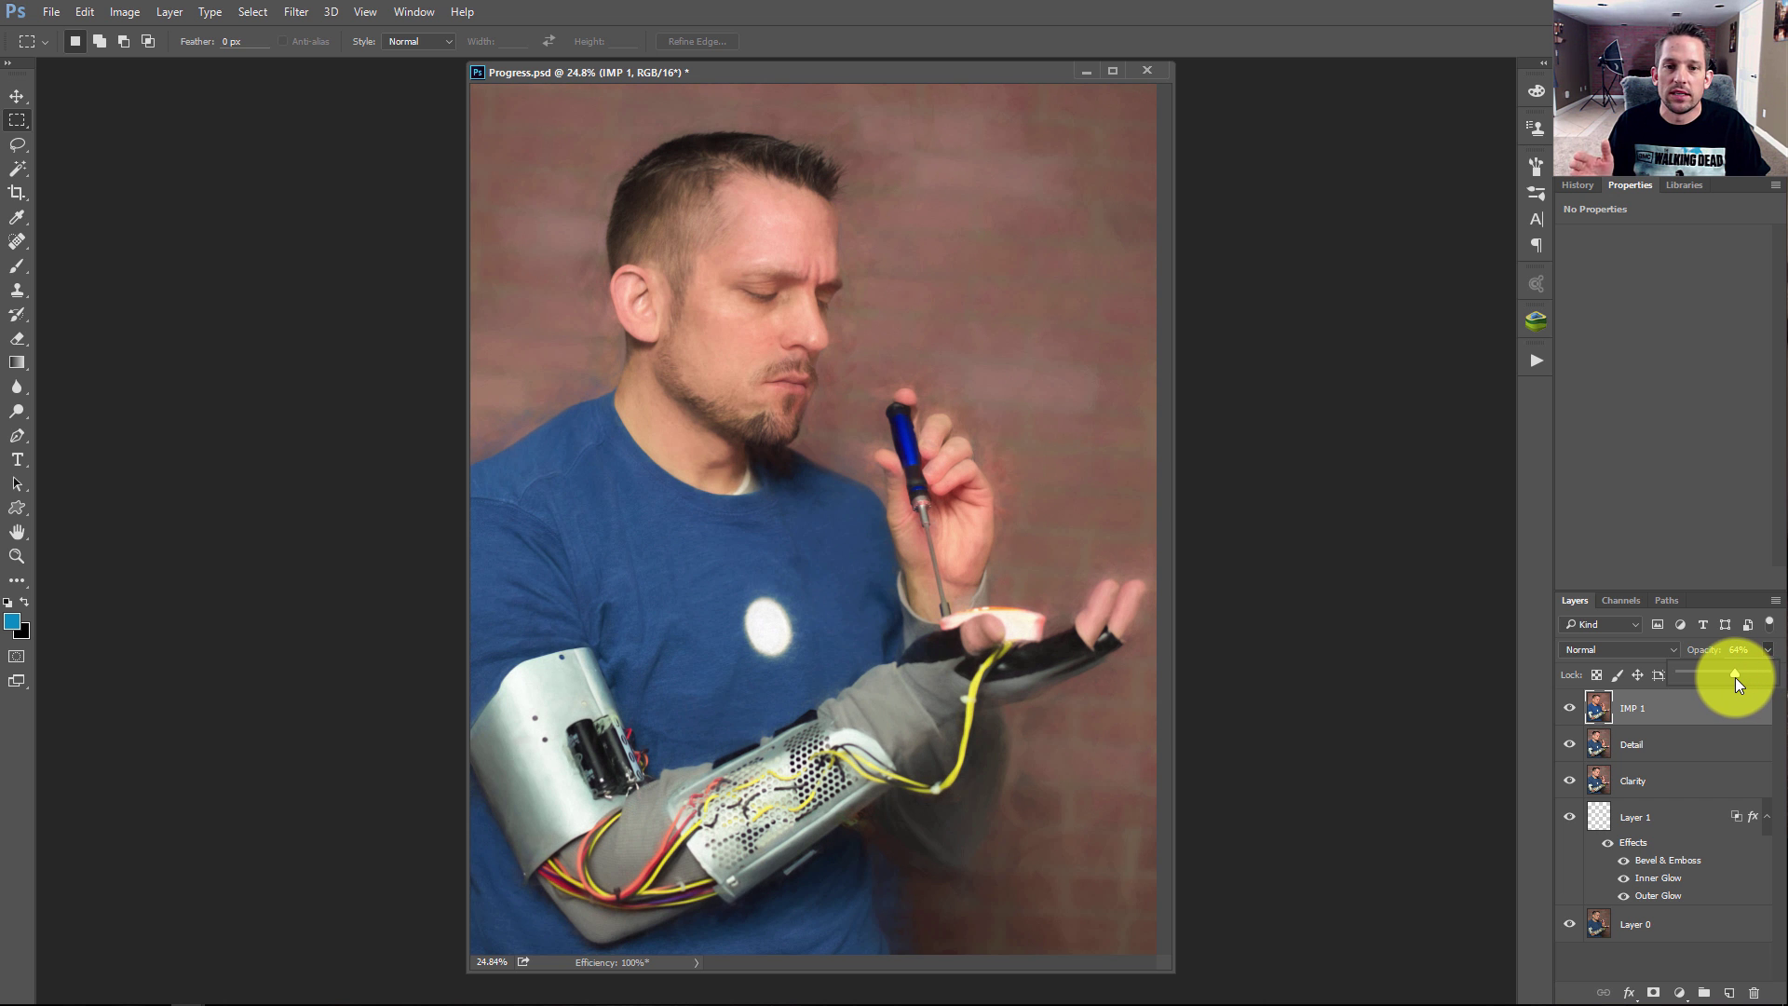
click(711, 260)
click(819, 359)
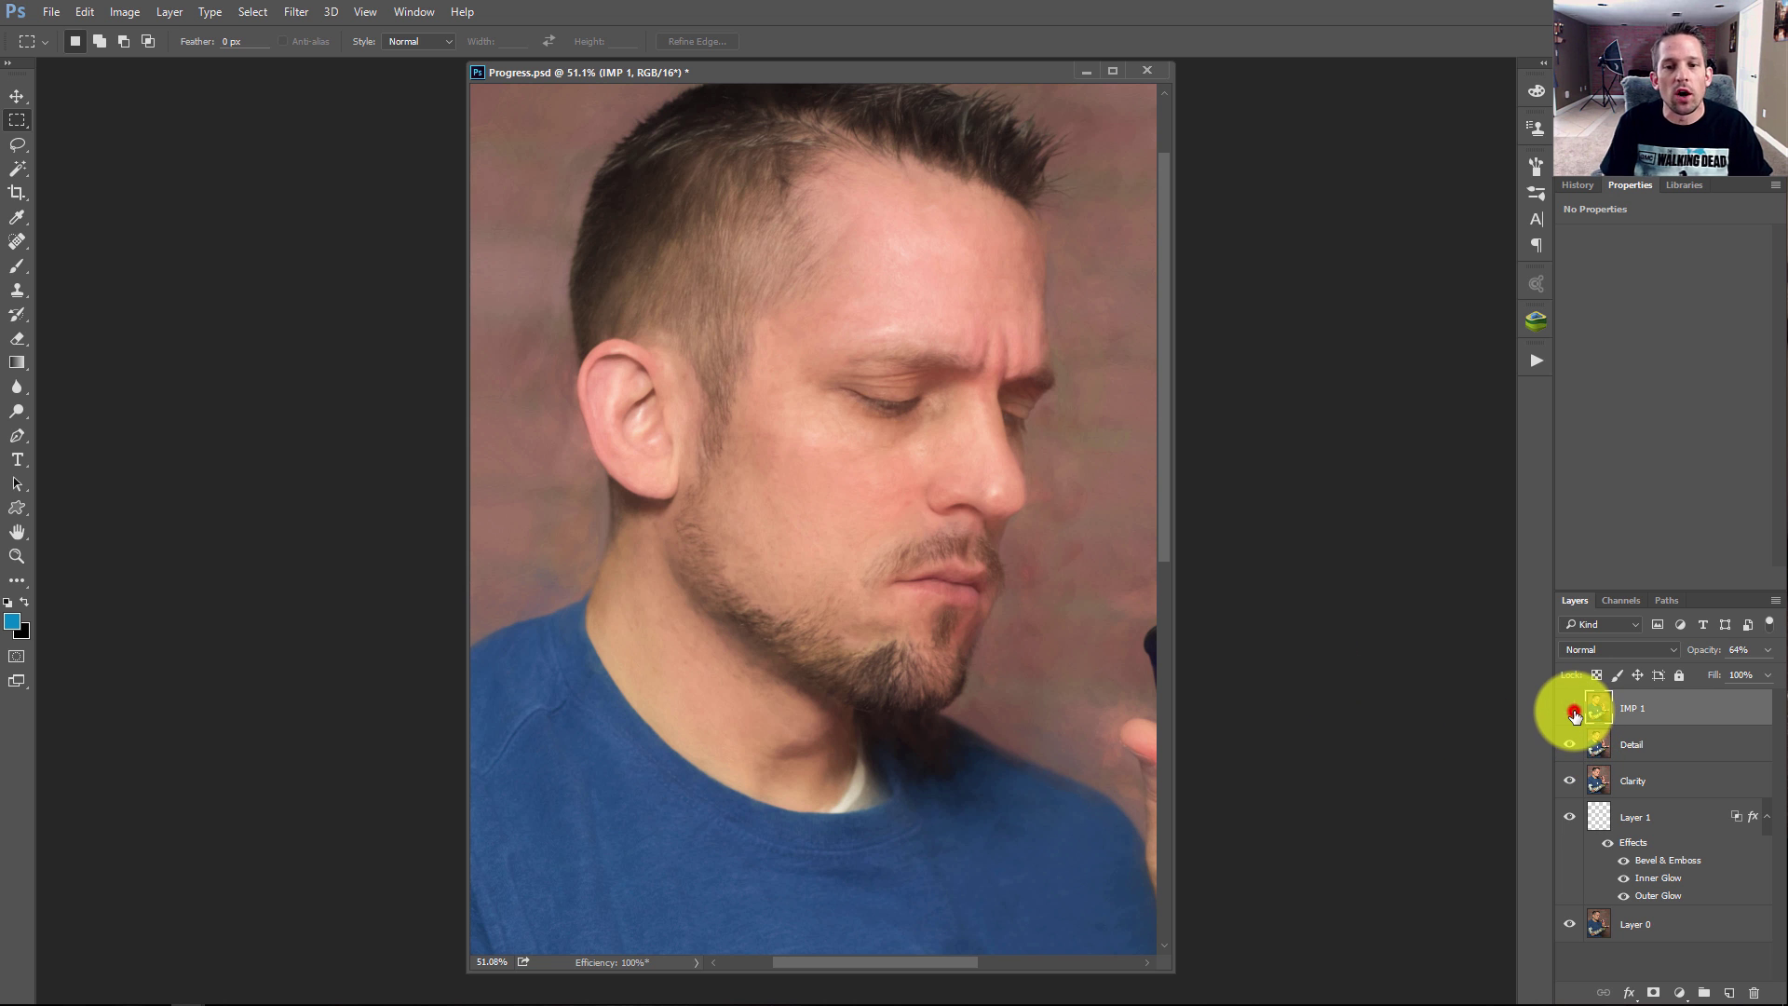
click(1571, 710)
click(1571, 710)
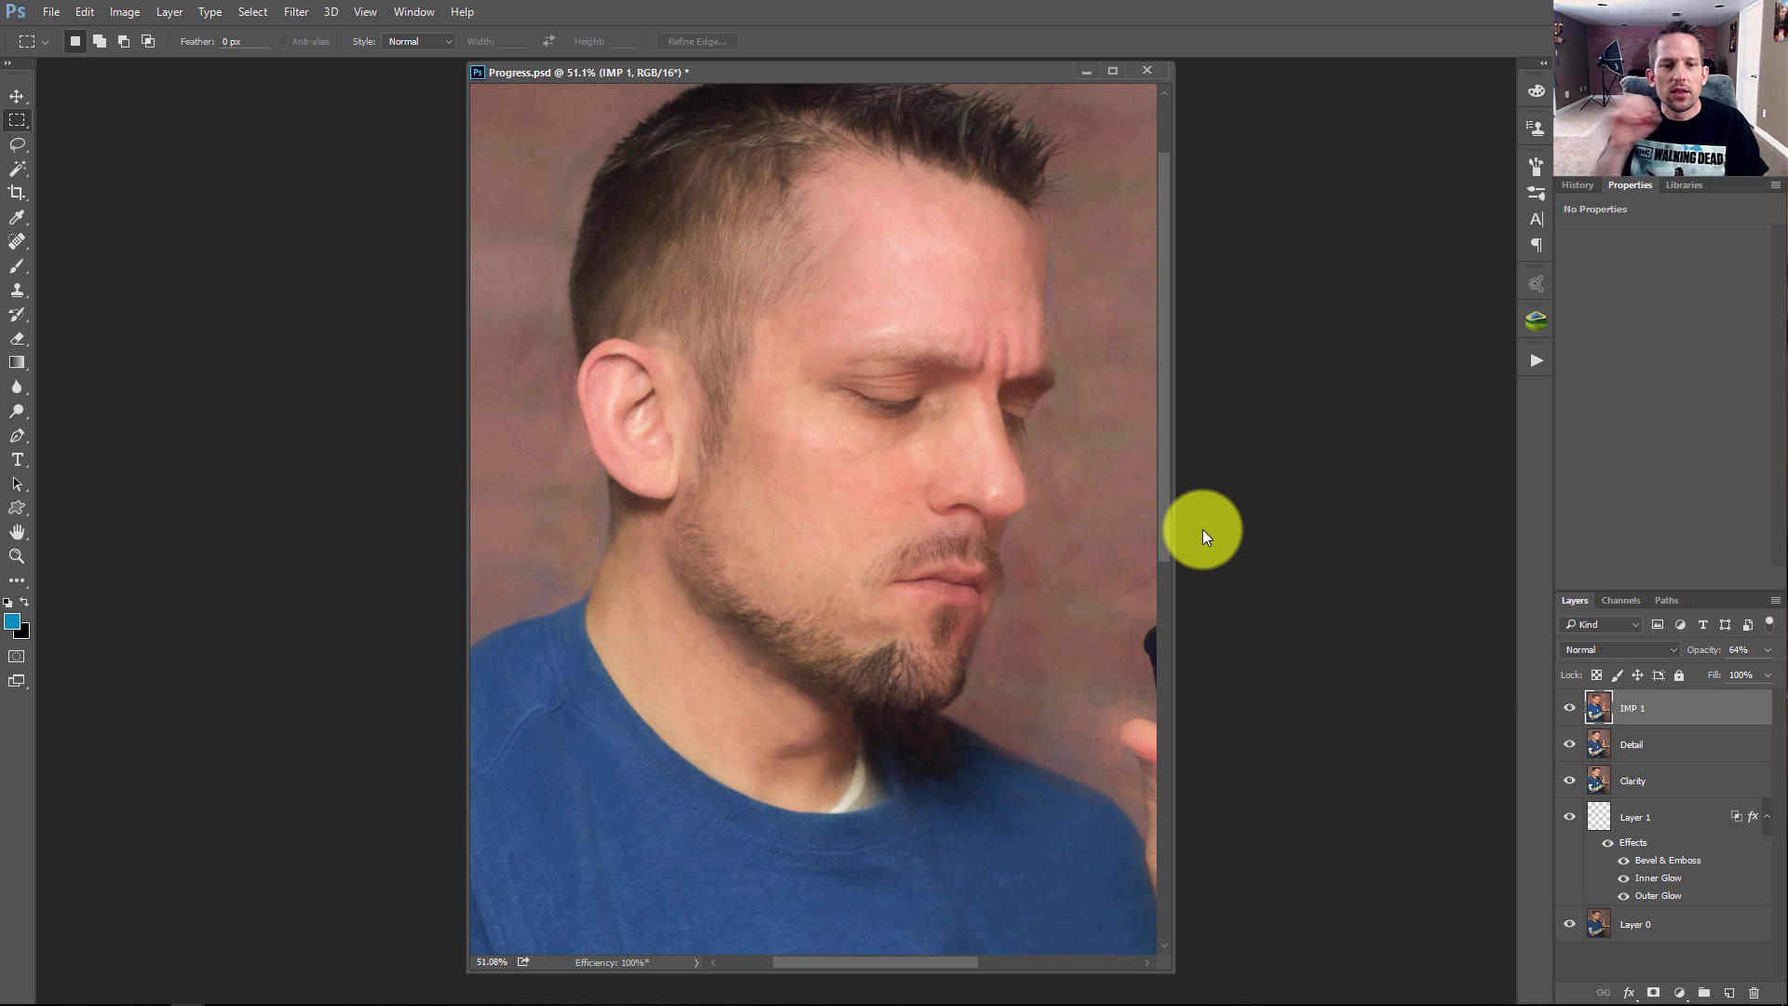
right_click(976, 475)
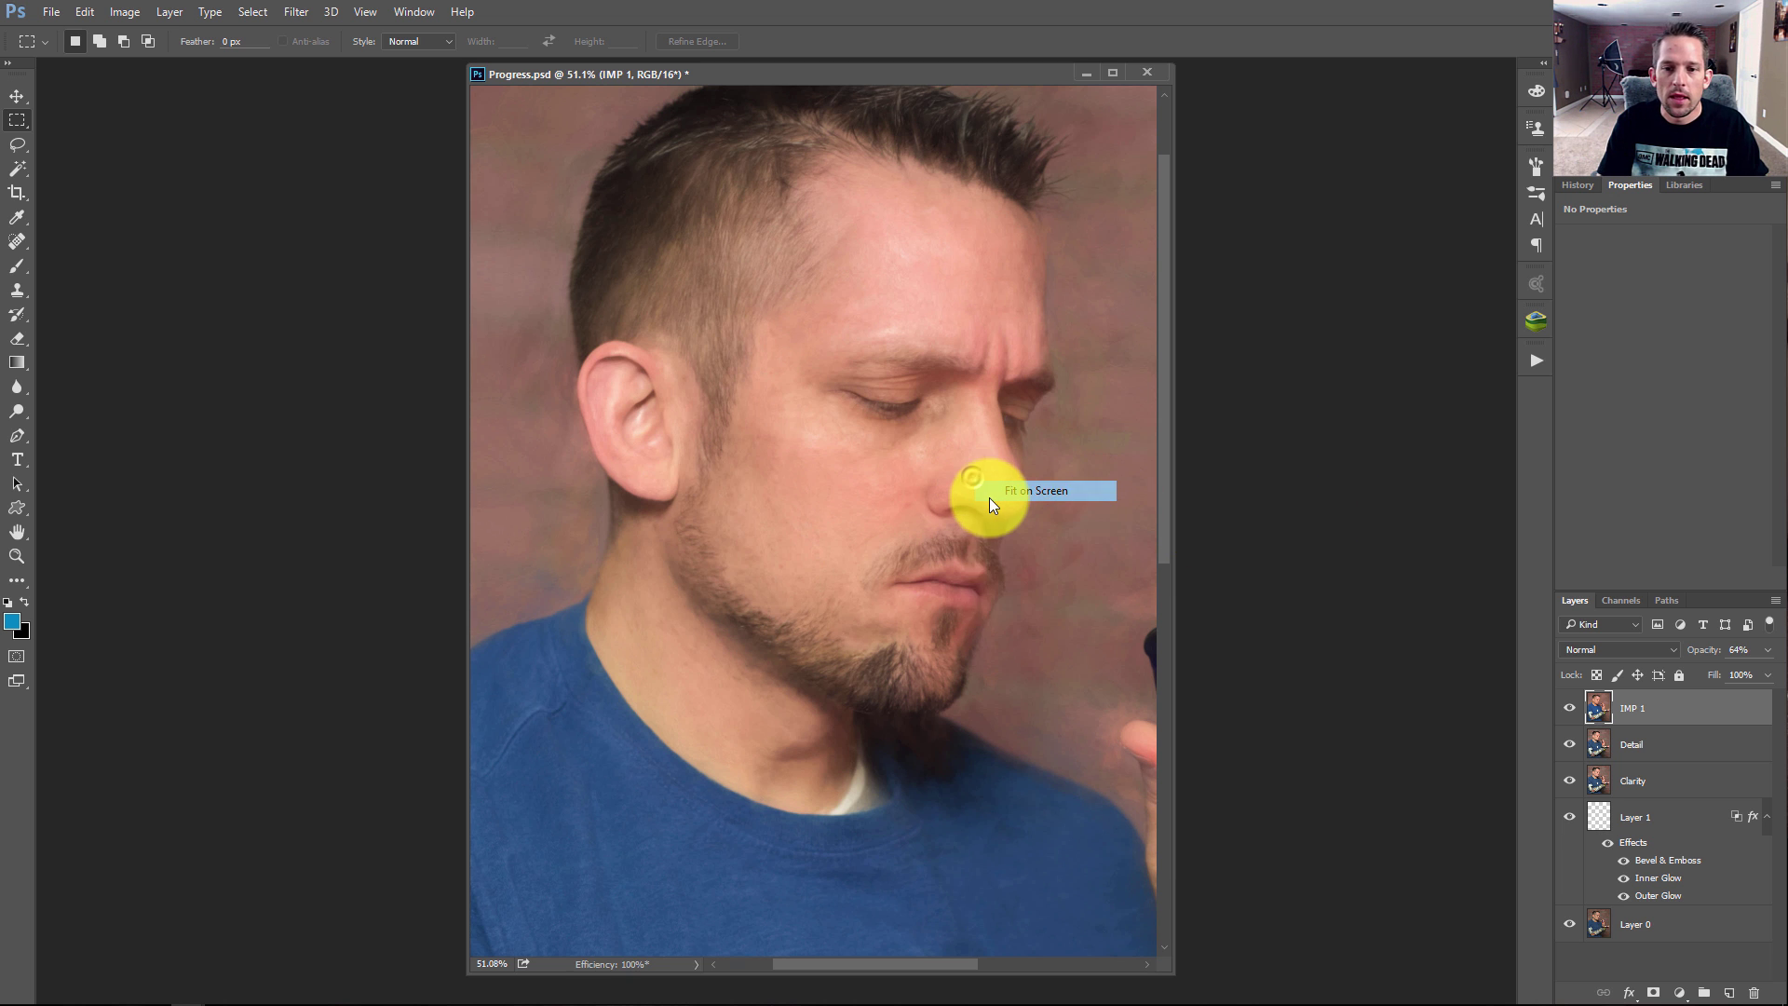
click(989, 494)
- Duplicate IMP 1 and name the copy IMP 2
key(ctrl+j)
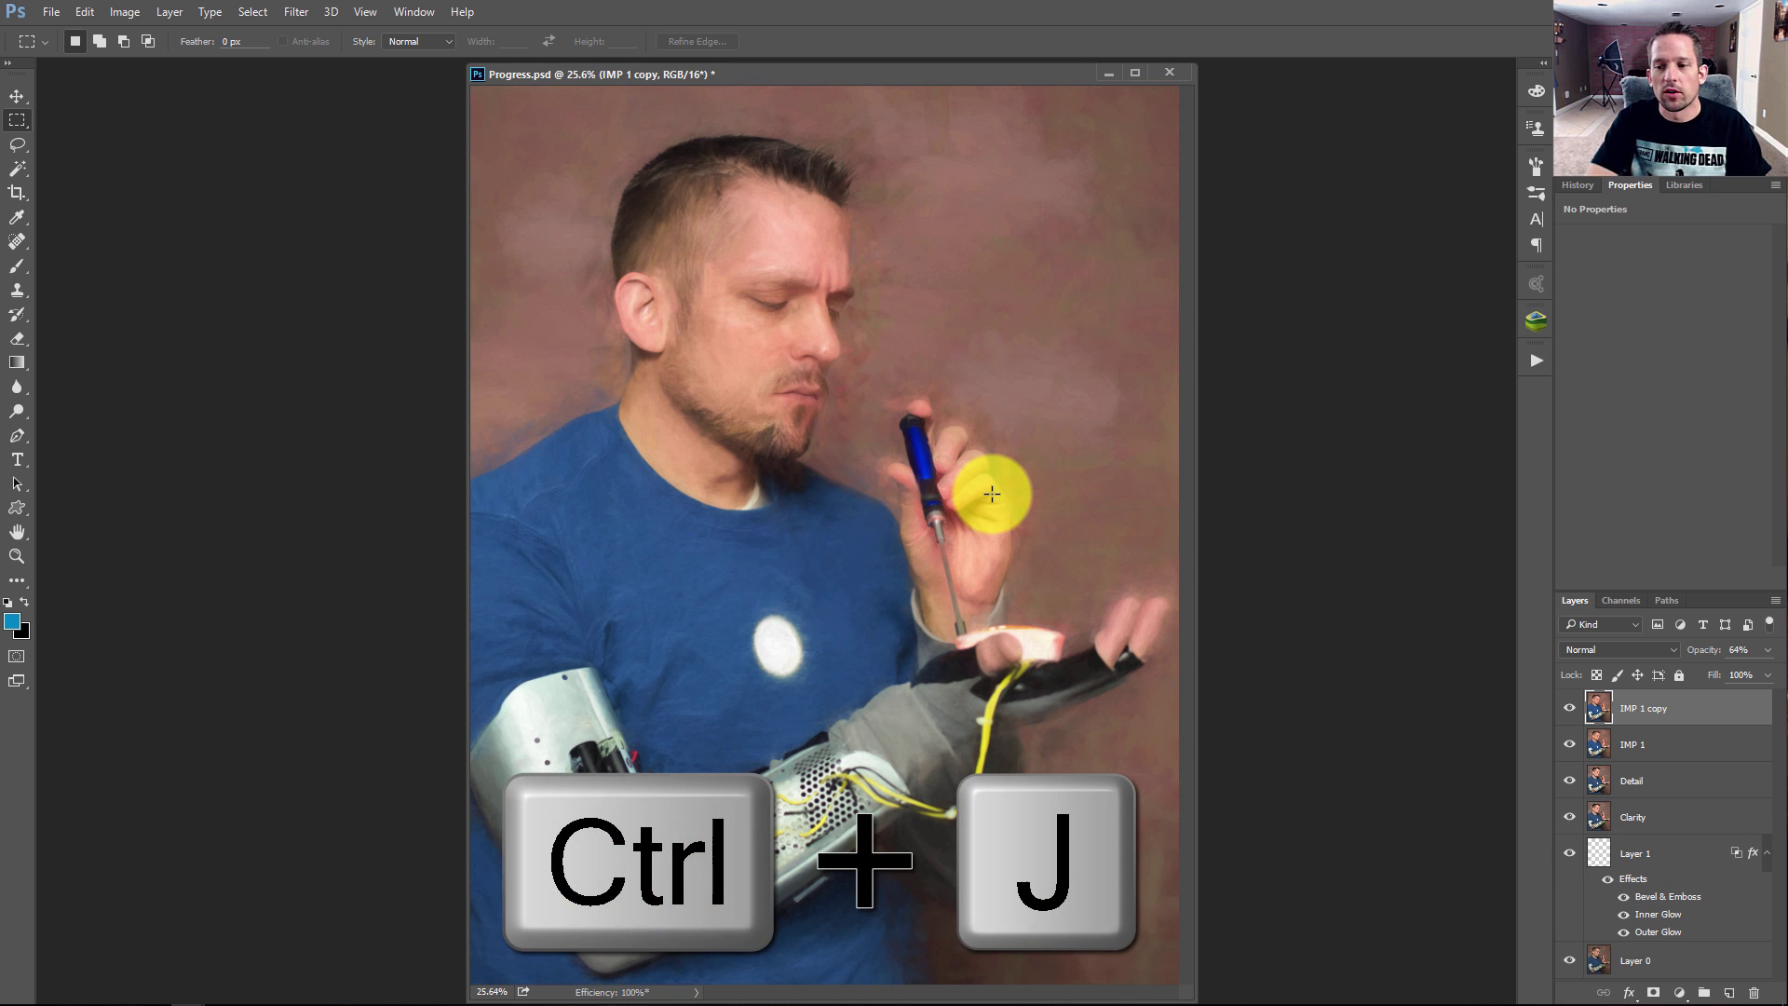
double_click(1653, 708)
text(IMP 2)
key(Return)
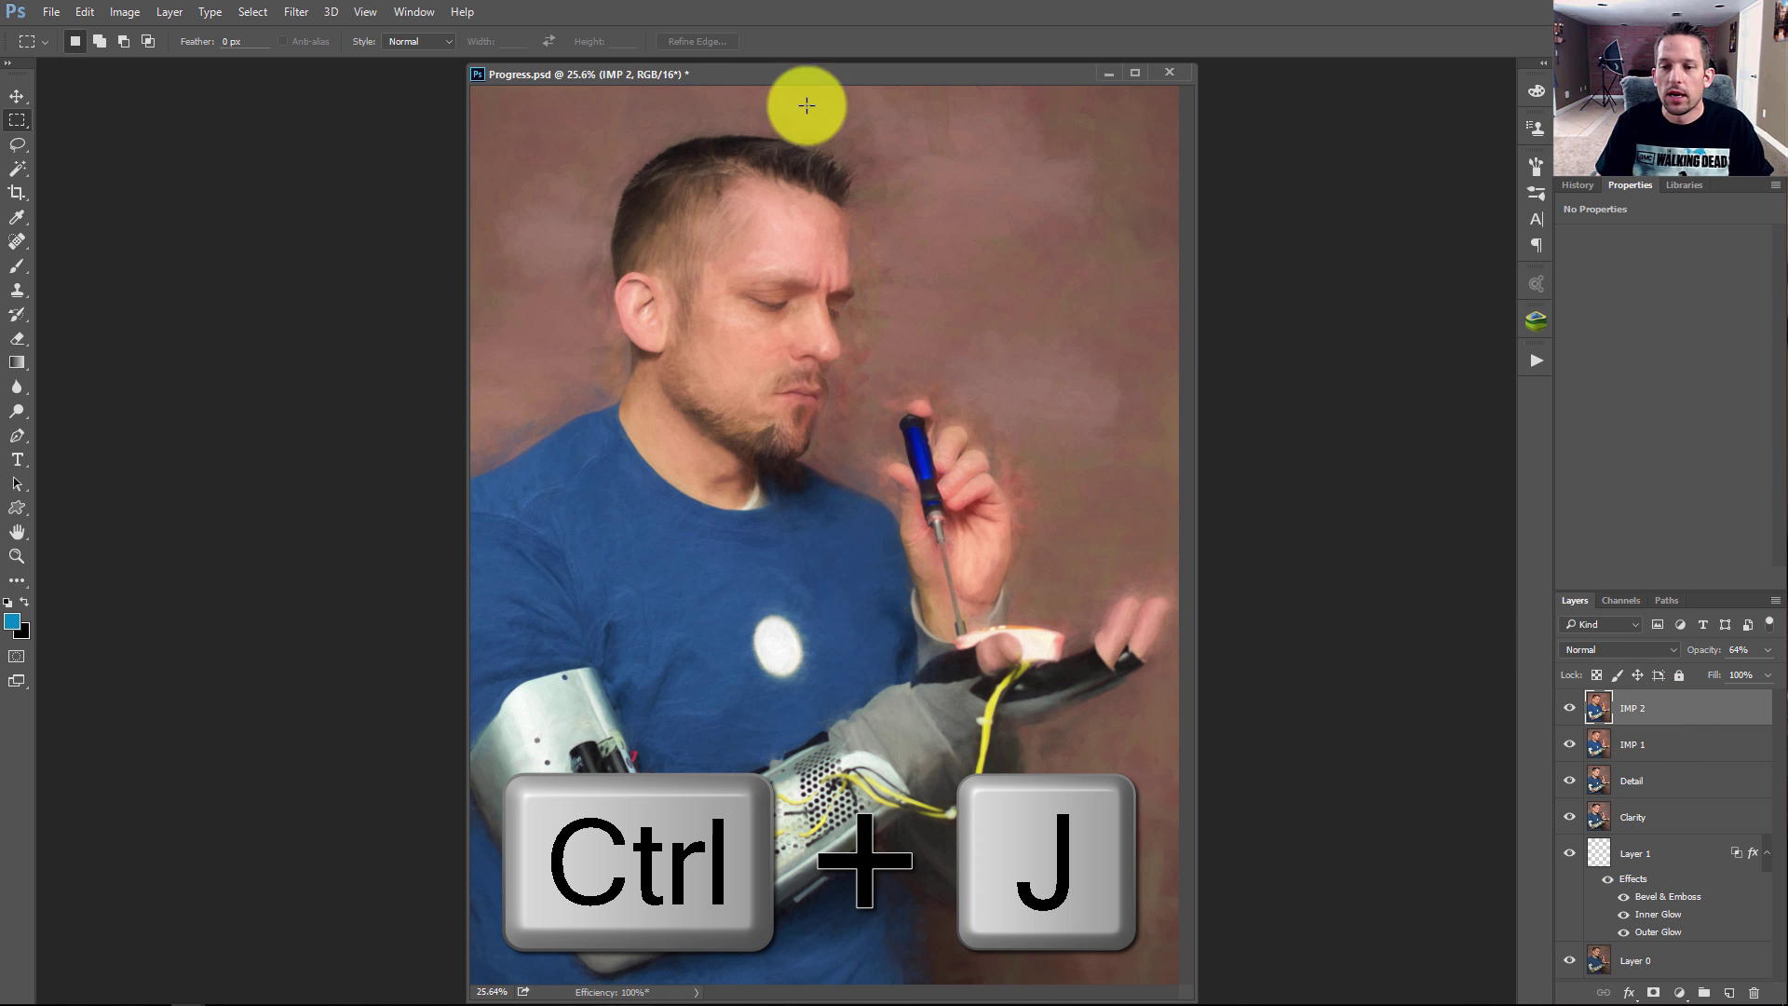
- Run Topaz Impression on IMP 2 with the Impressionistic Monet I preset
click(296, 11)
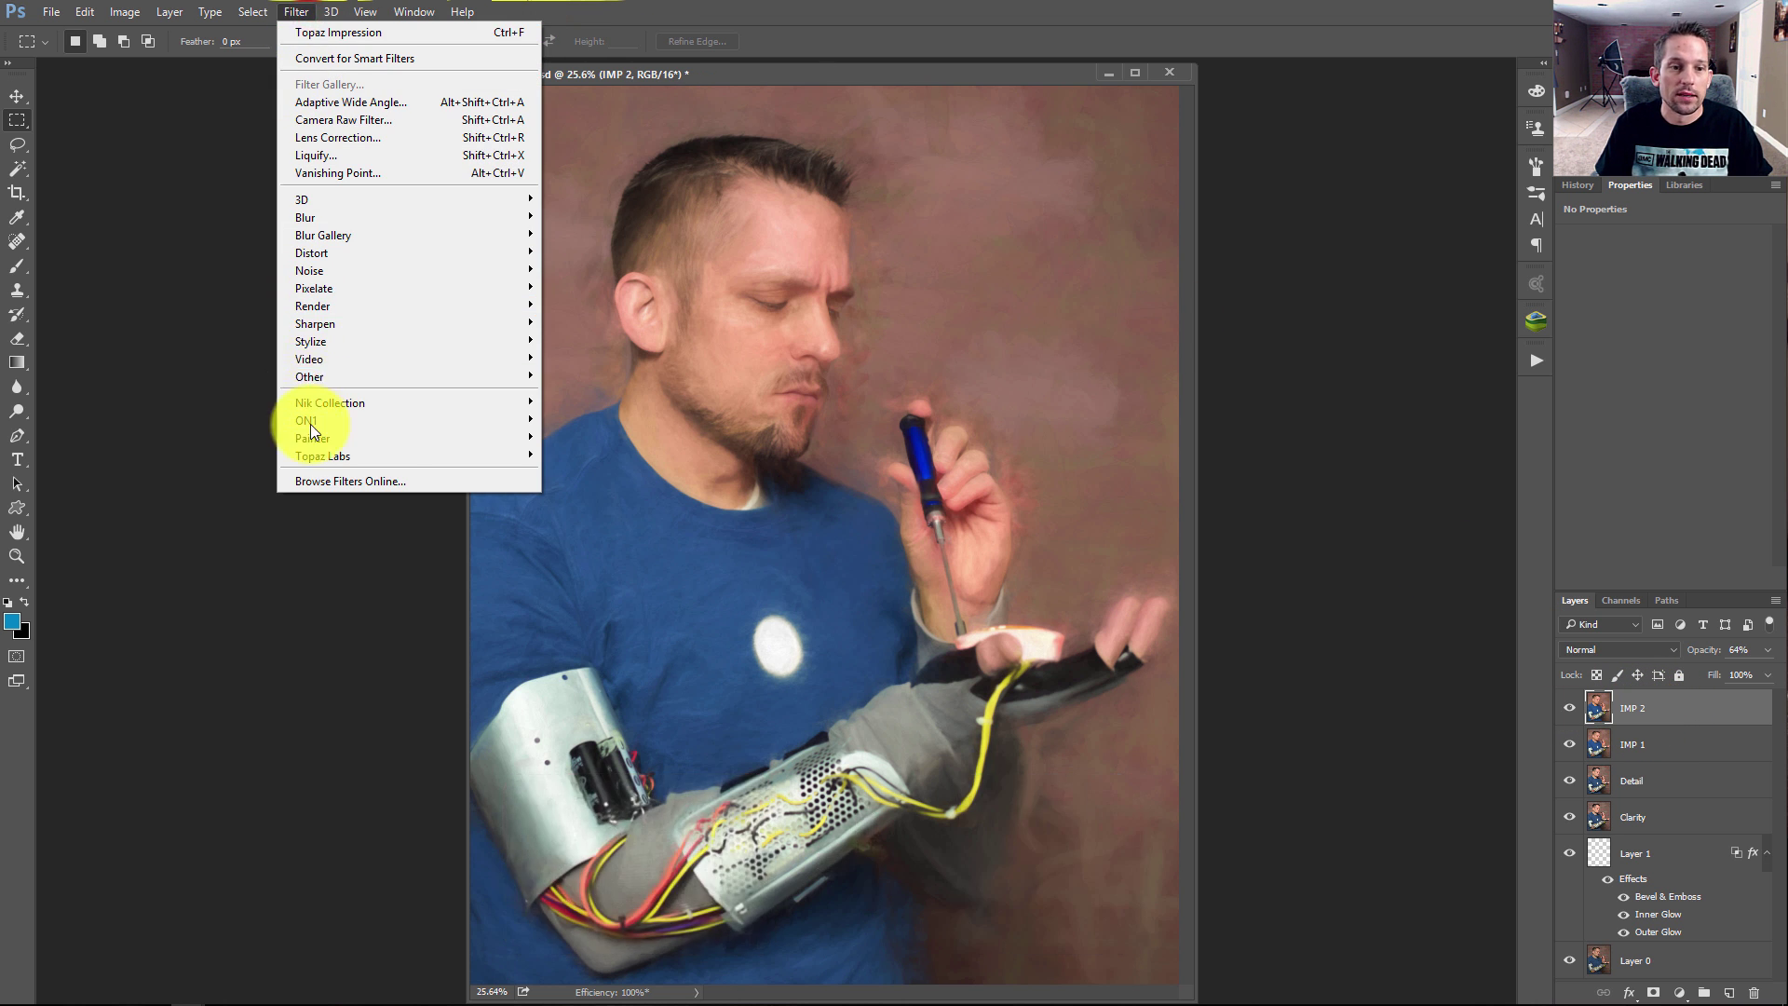
mouse_move(317, 451)
click(224, 593)
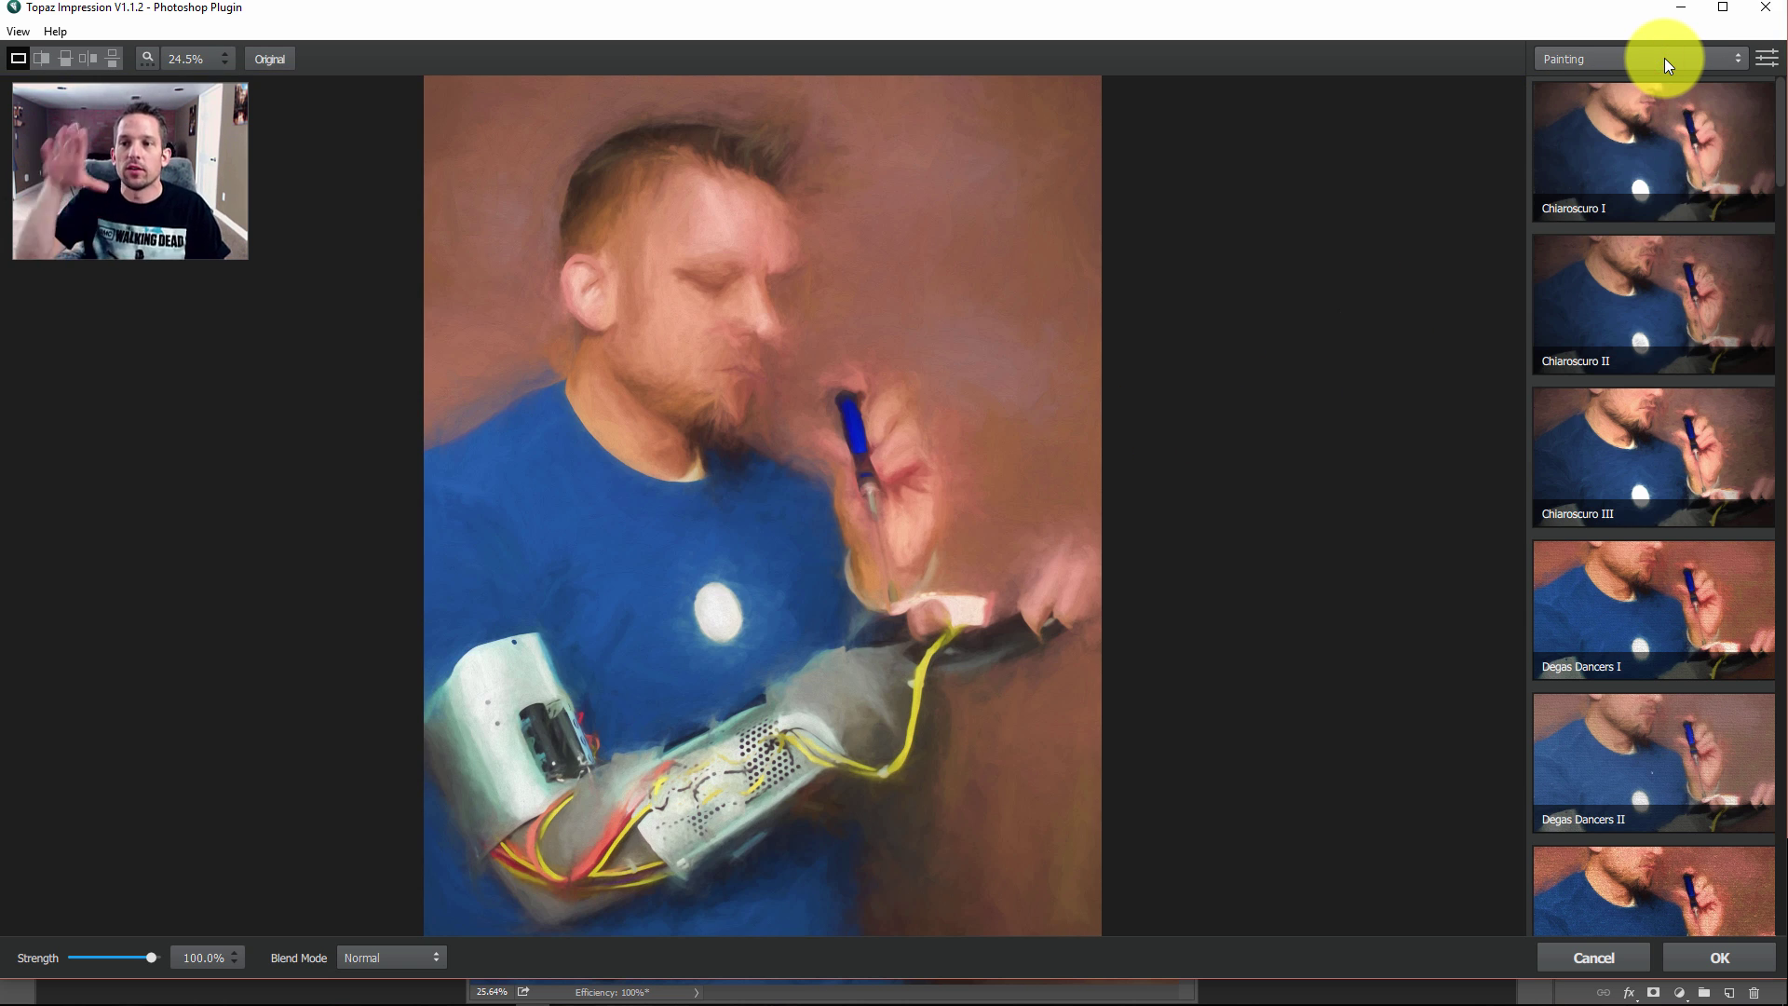
click(1663, 58)
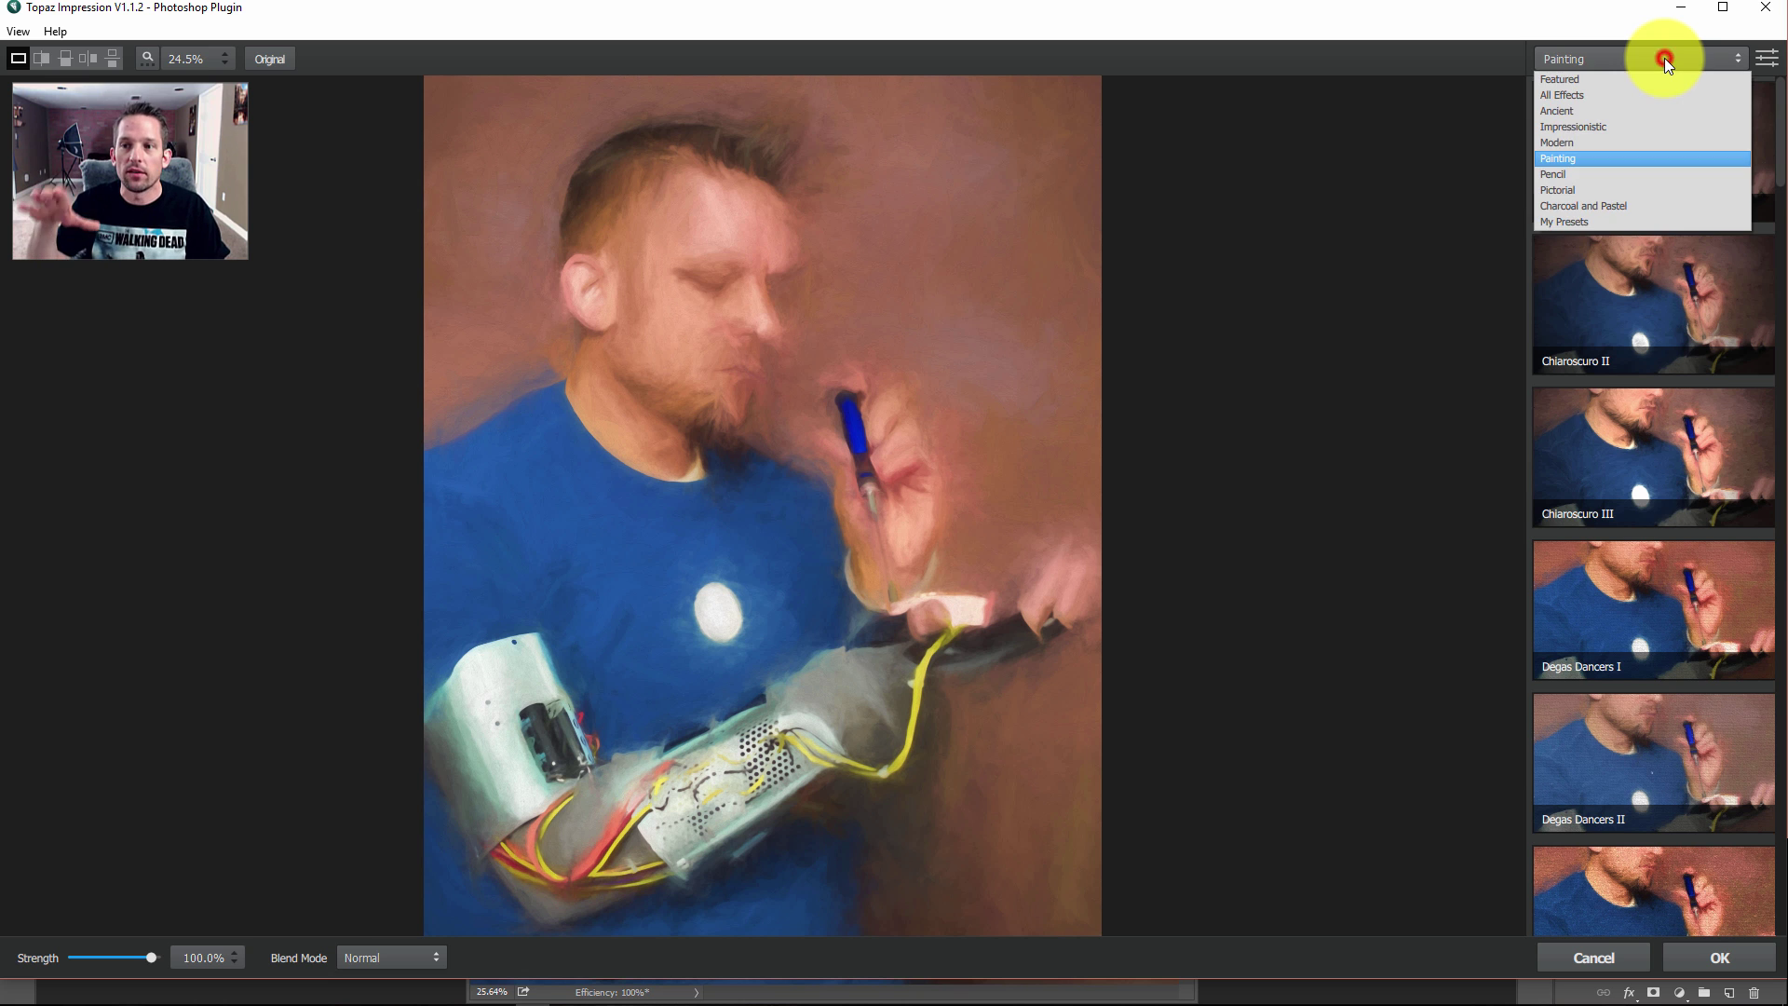
click(1589, 123)
scroll(1604, 555, down, 2)
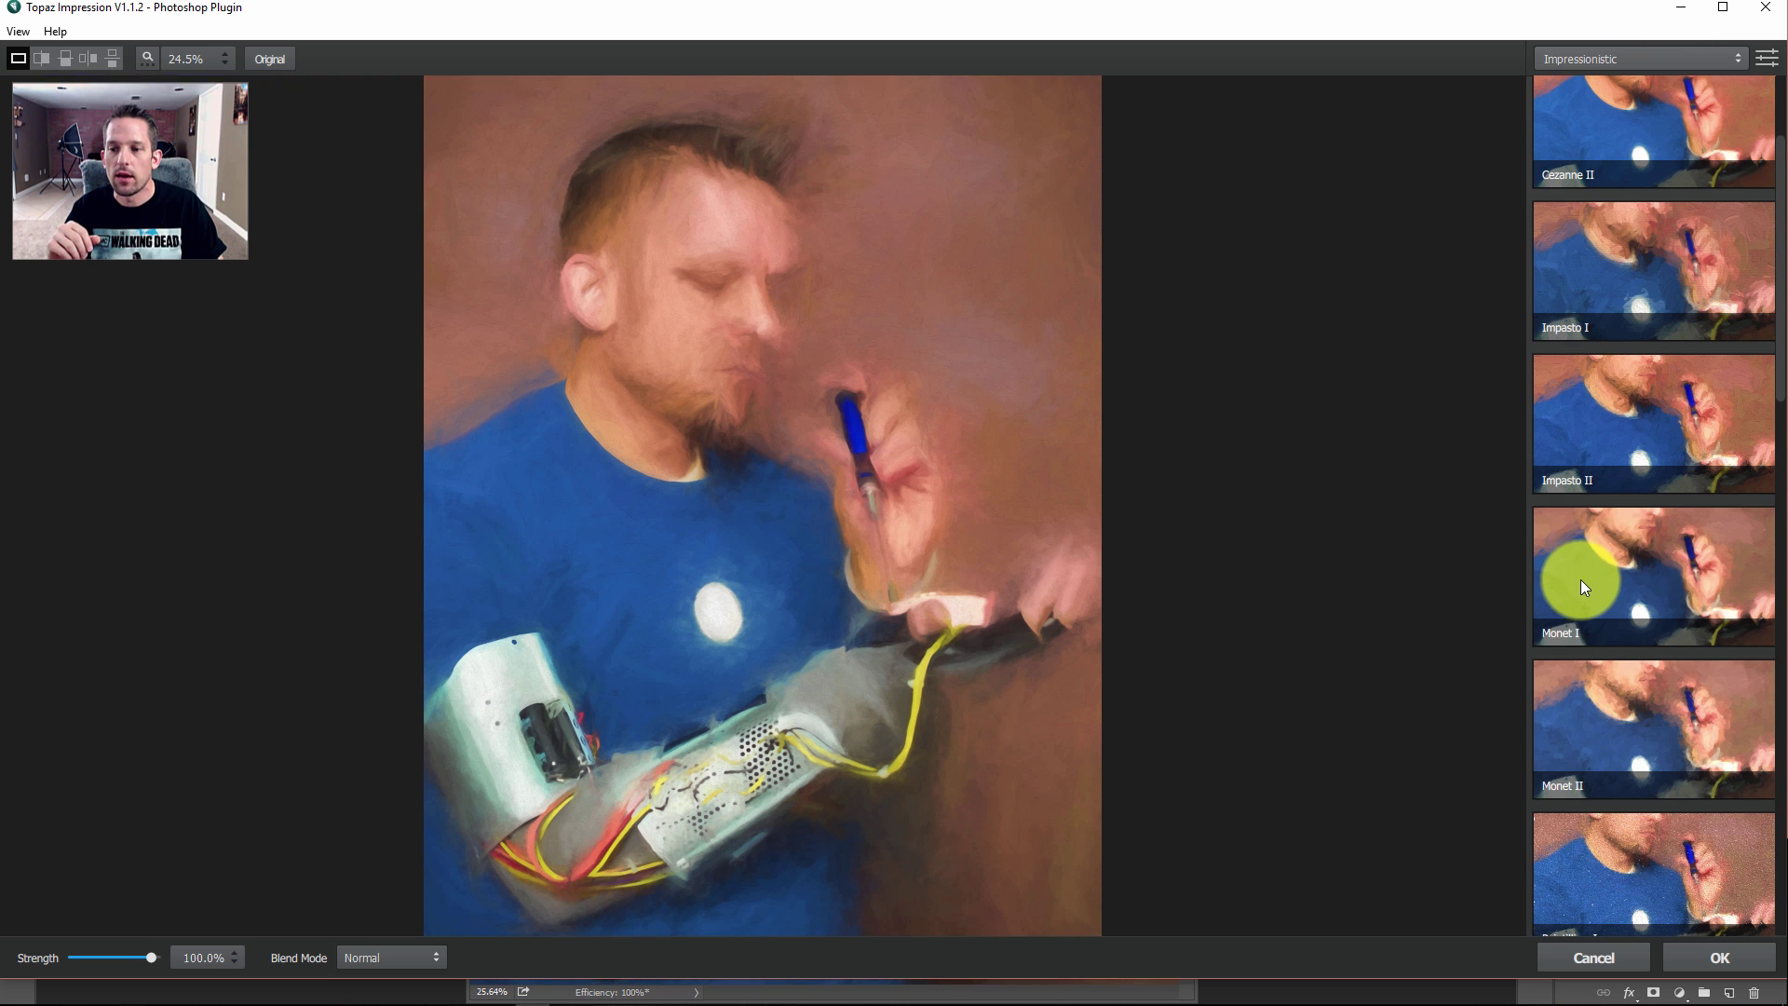
click(1572, 578)
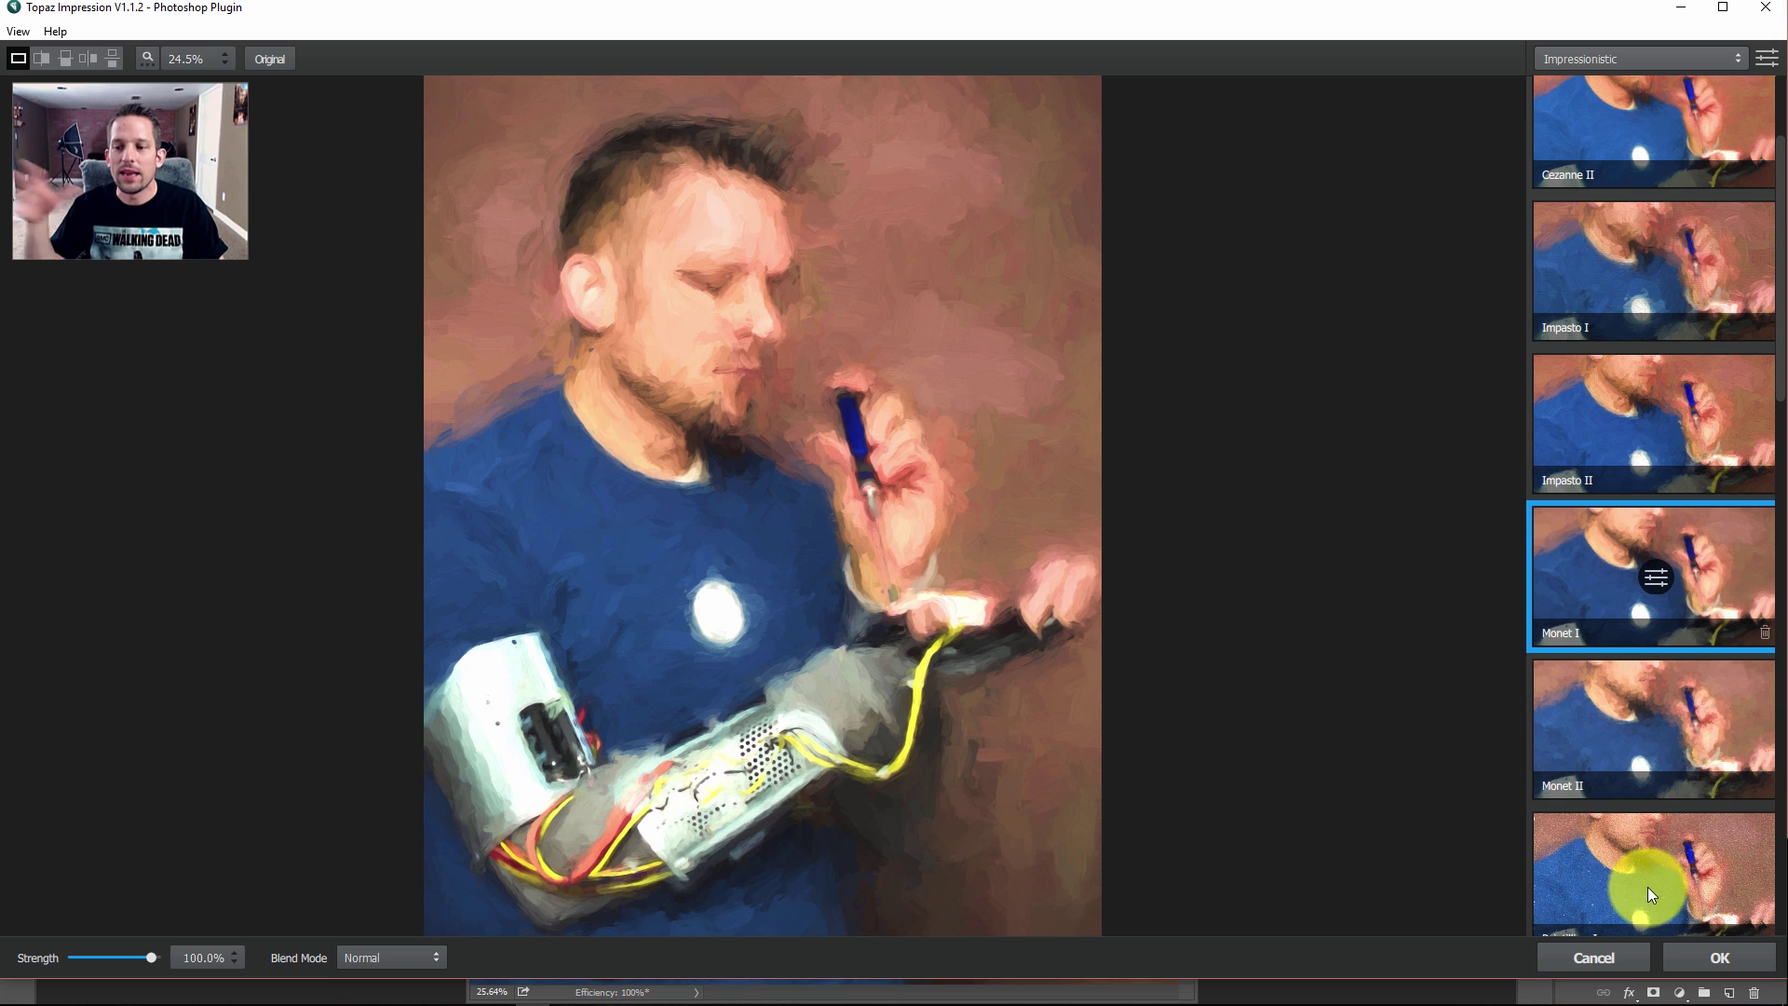
click(1691, 959)
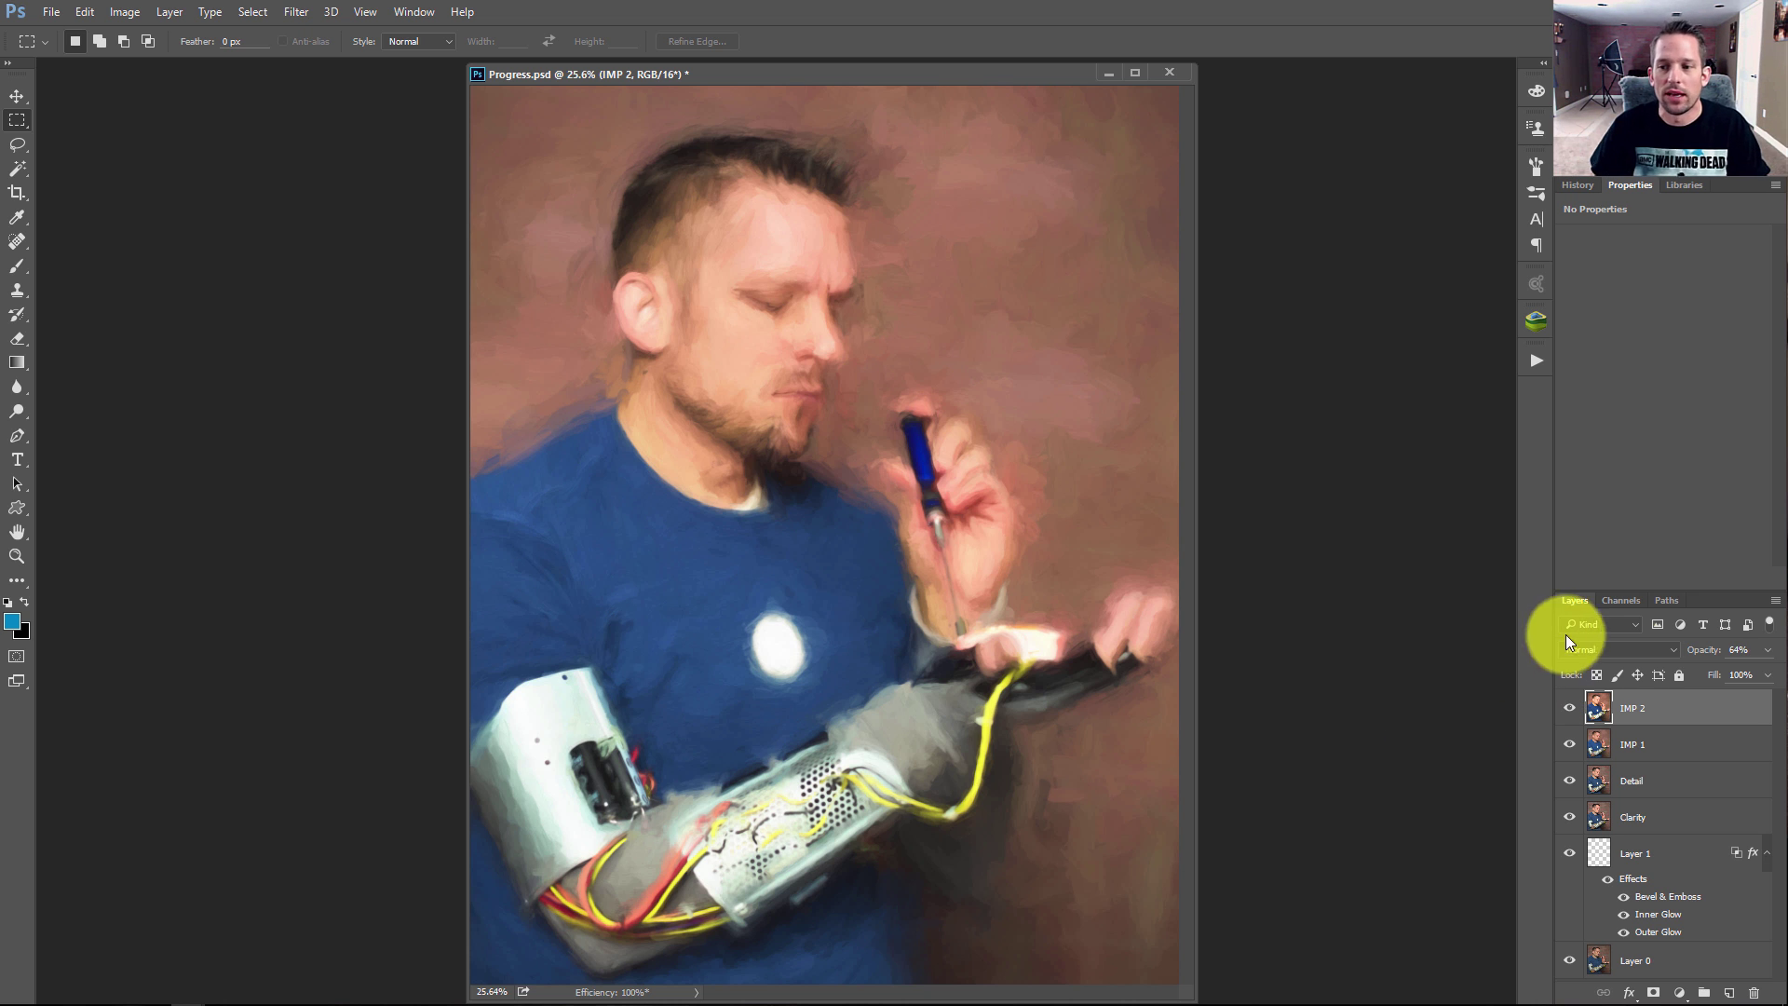
- Lower IMP 2 to 50% opacity and inspect the forehead, nose, lips and hand up close
click(1768, 651)
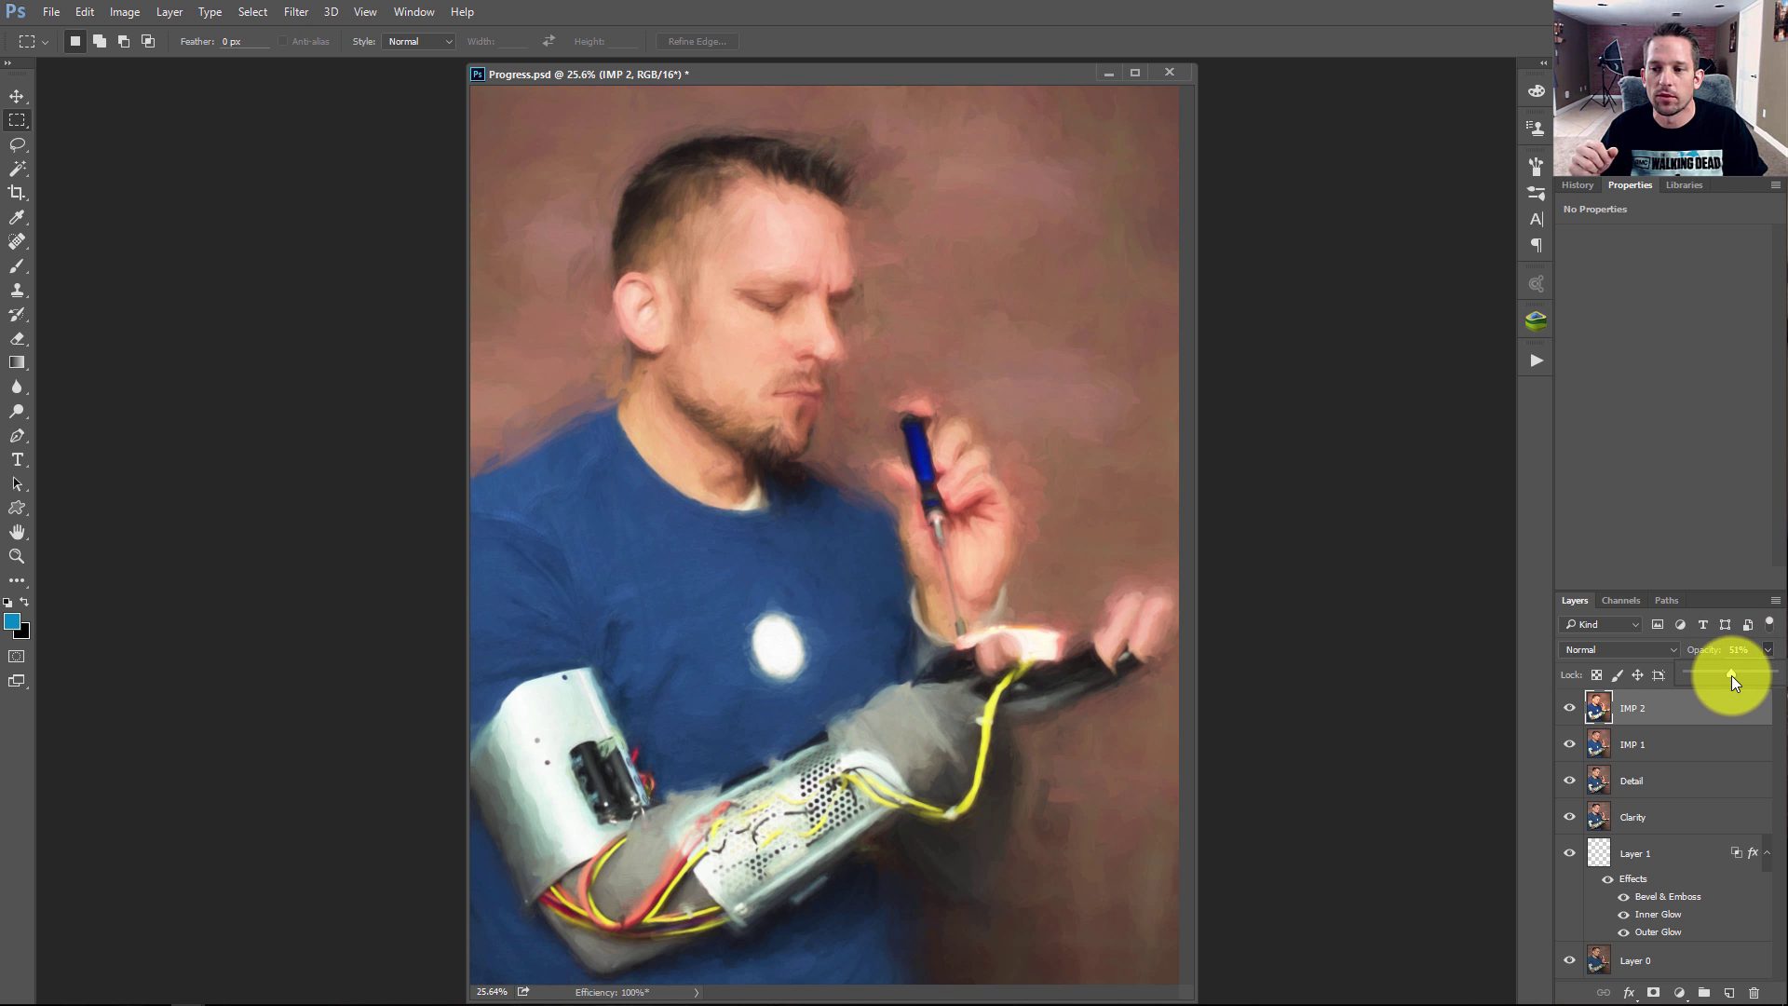
drag(1731, 674, 1730, 674)
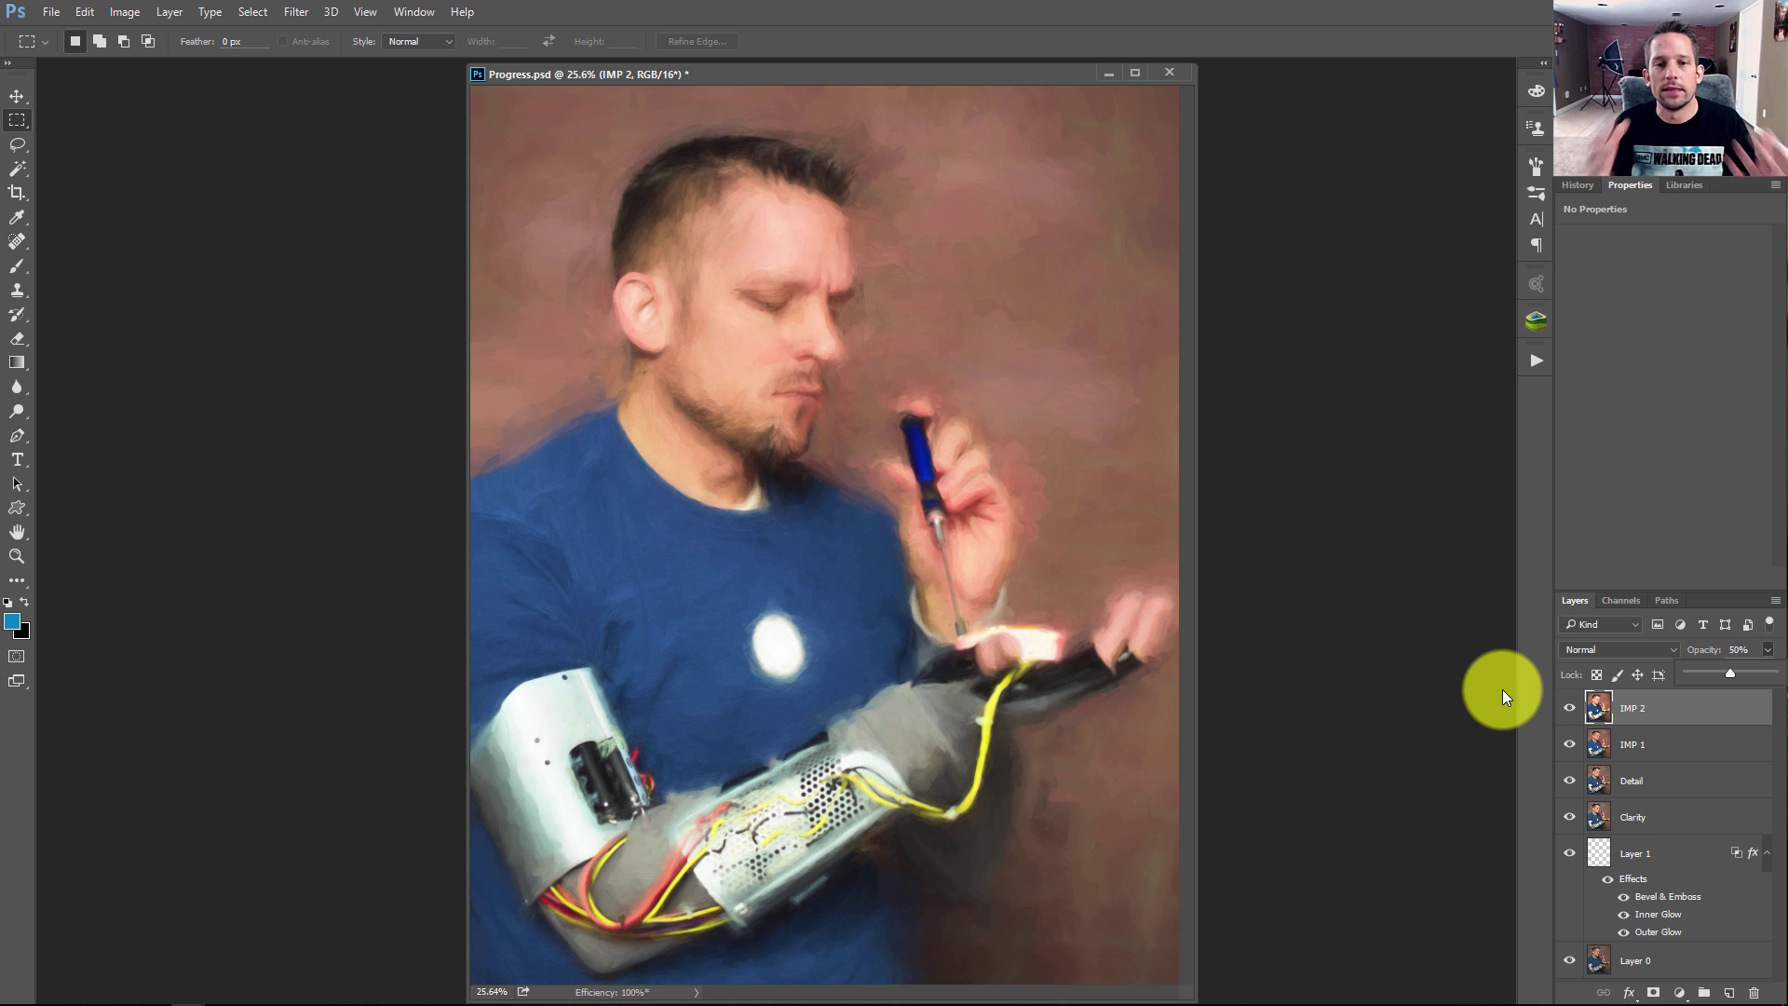
drag(706, 184, 861, 364)
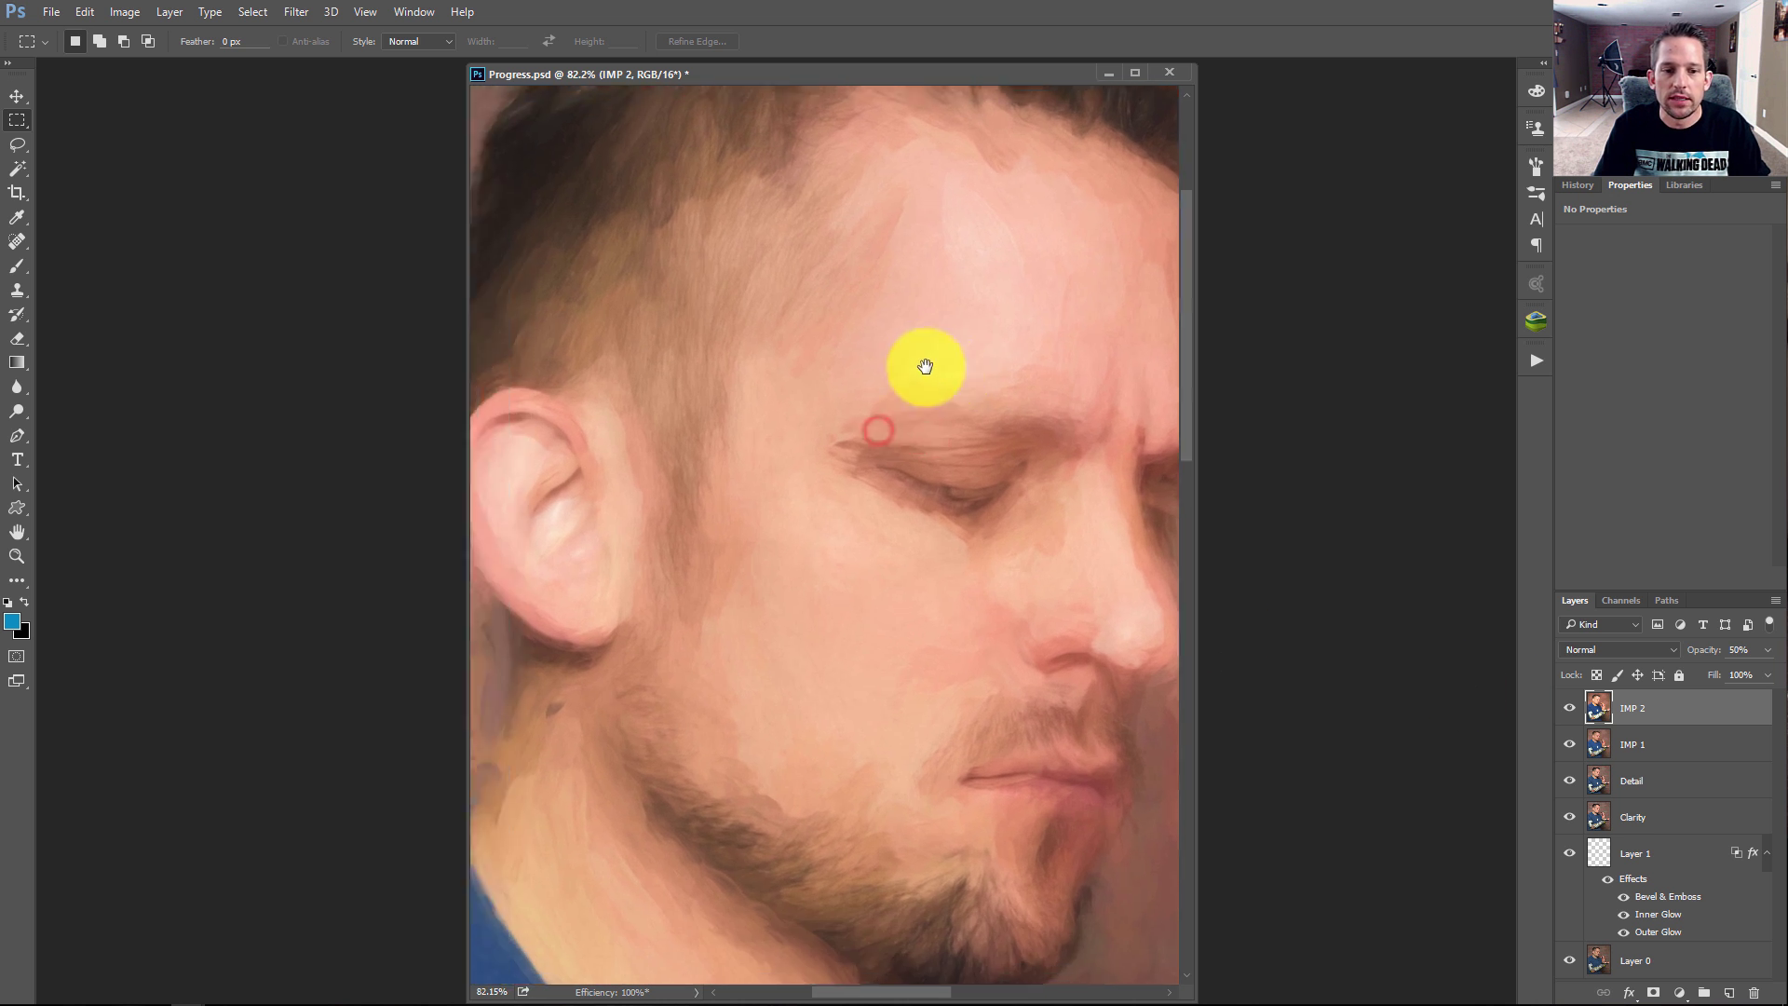
drag(946, 531, 646, 367)
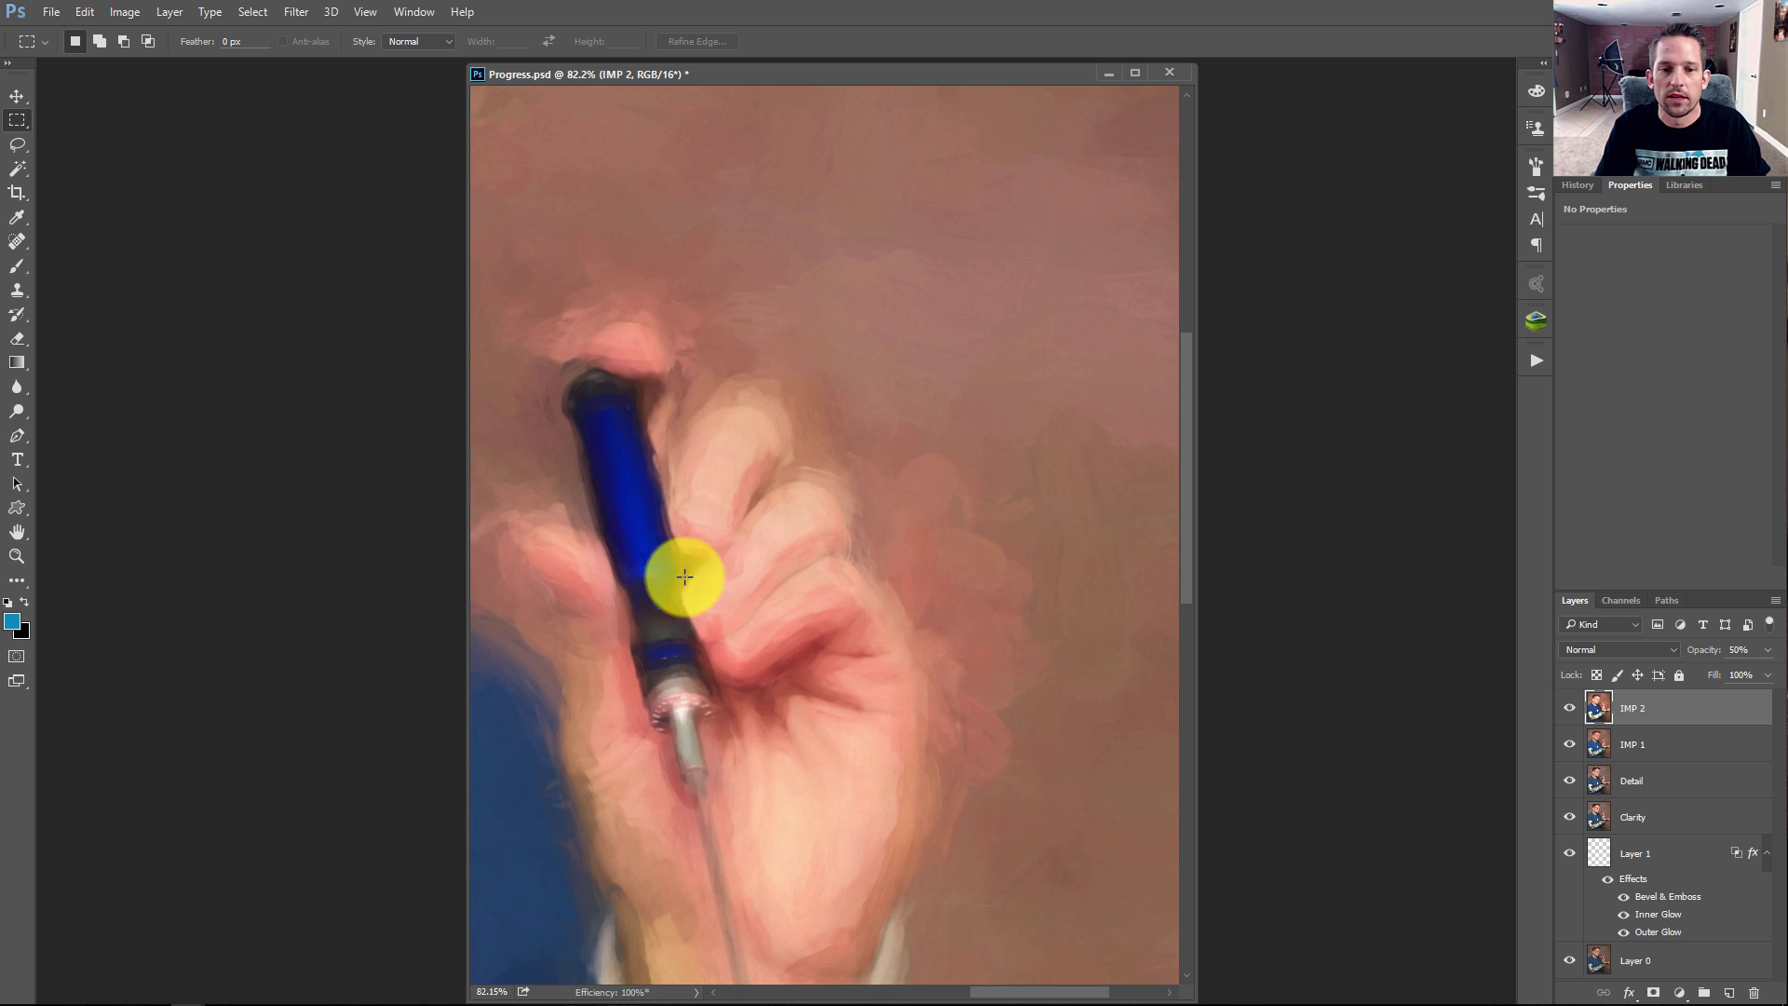
drag(671, 466, 778, 531)
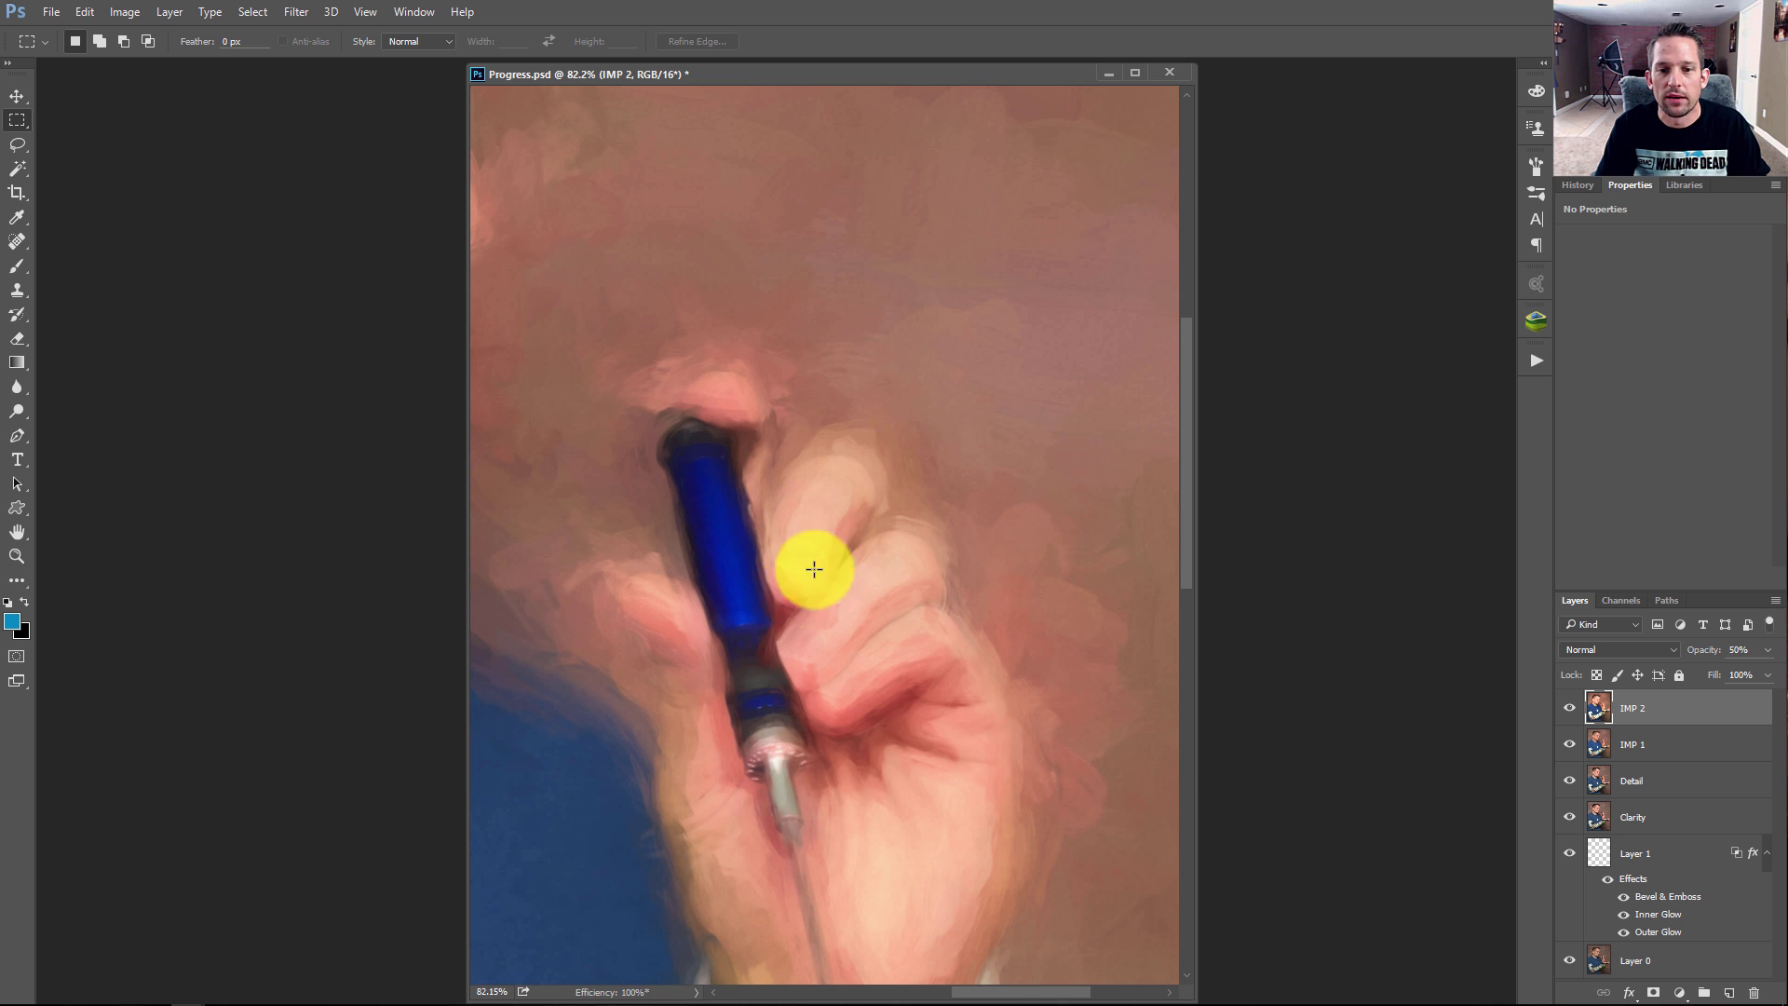
drag(670, 391, 1037, 667)
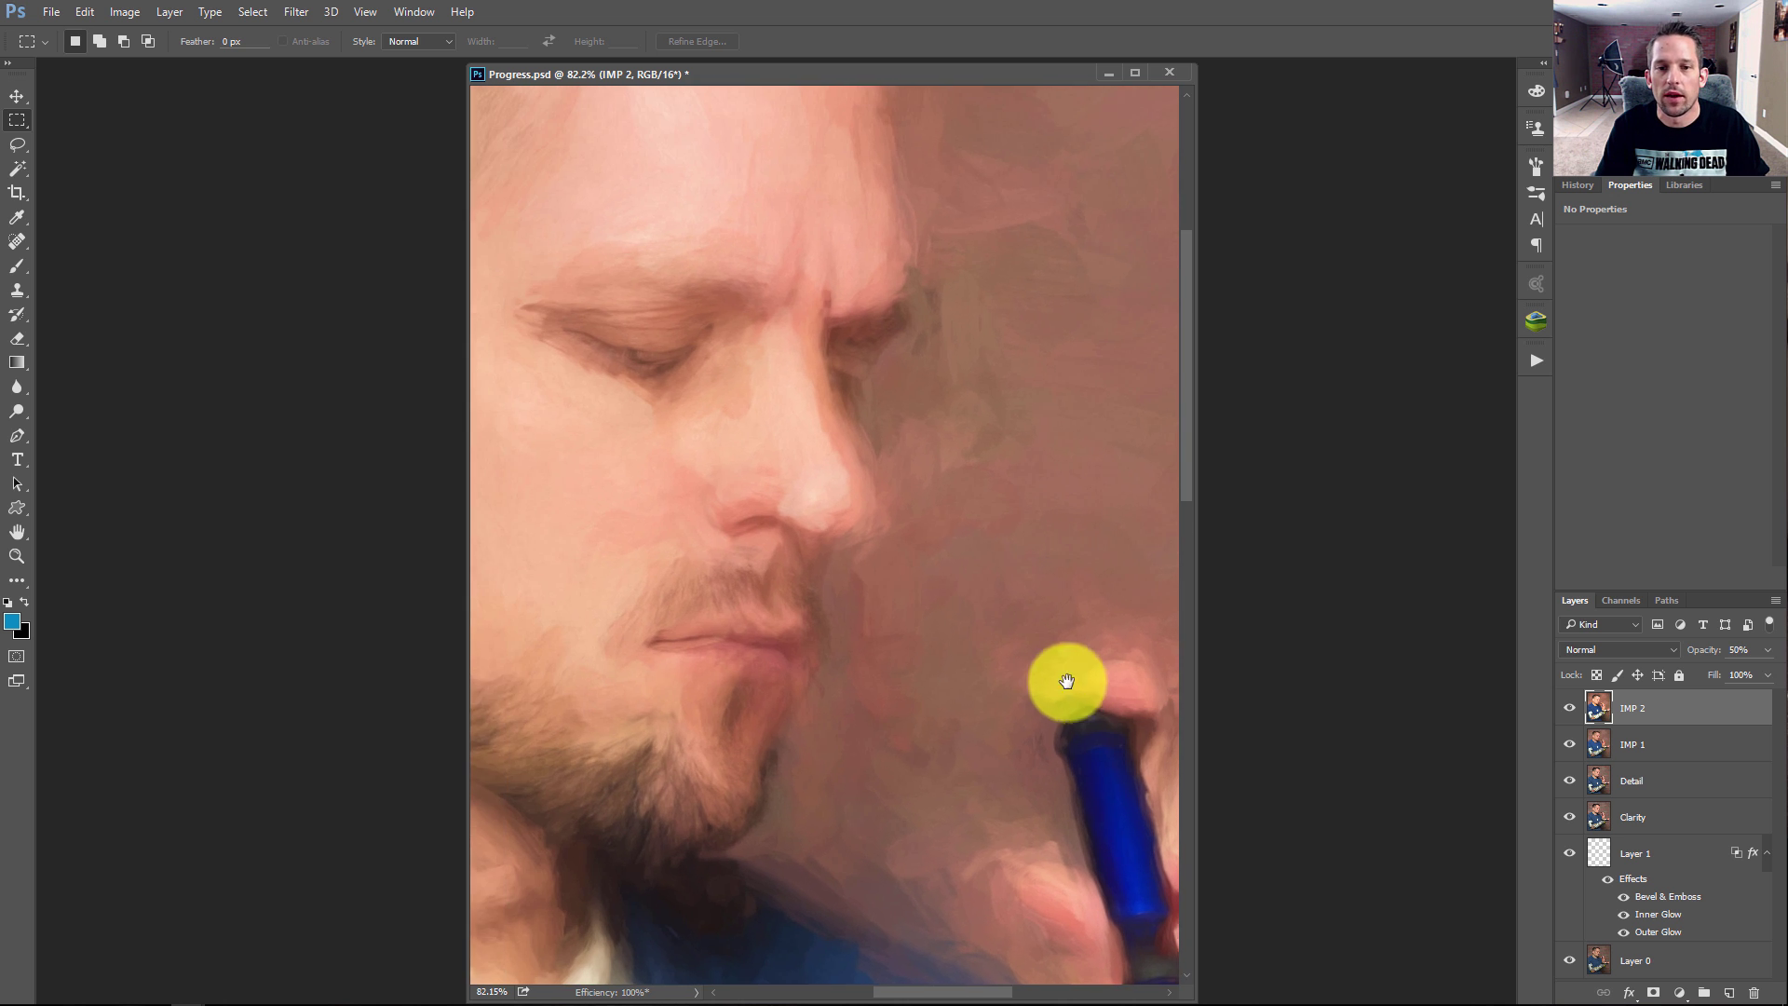
key(ctrl+0)
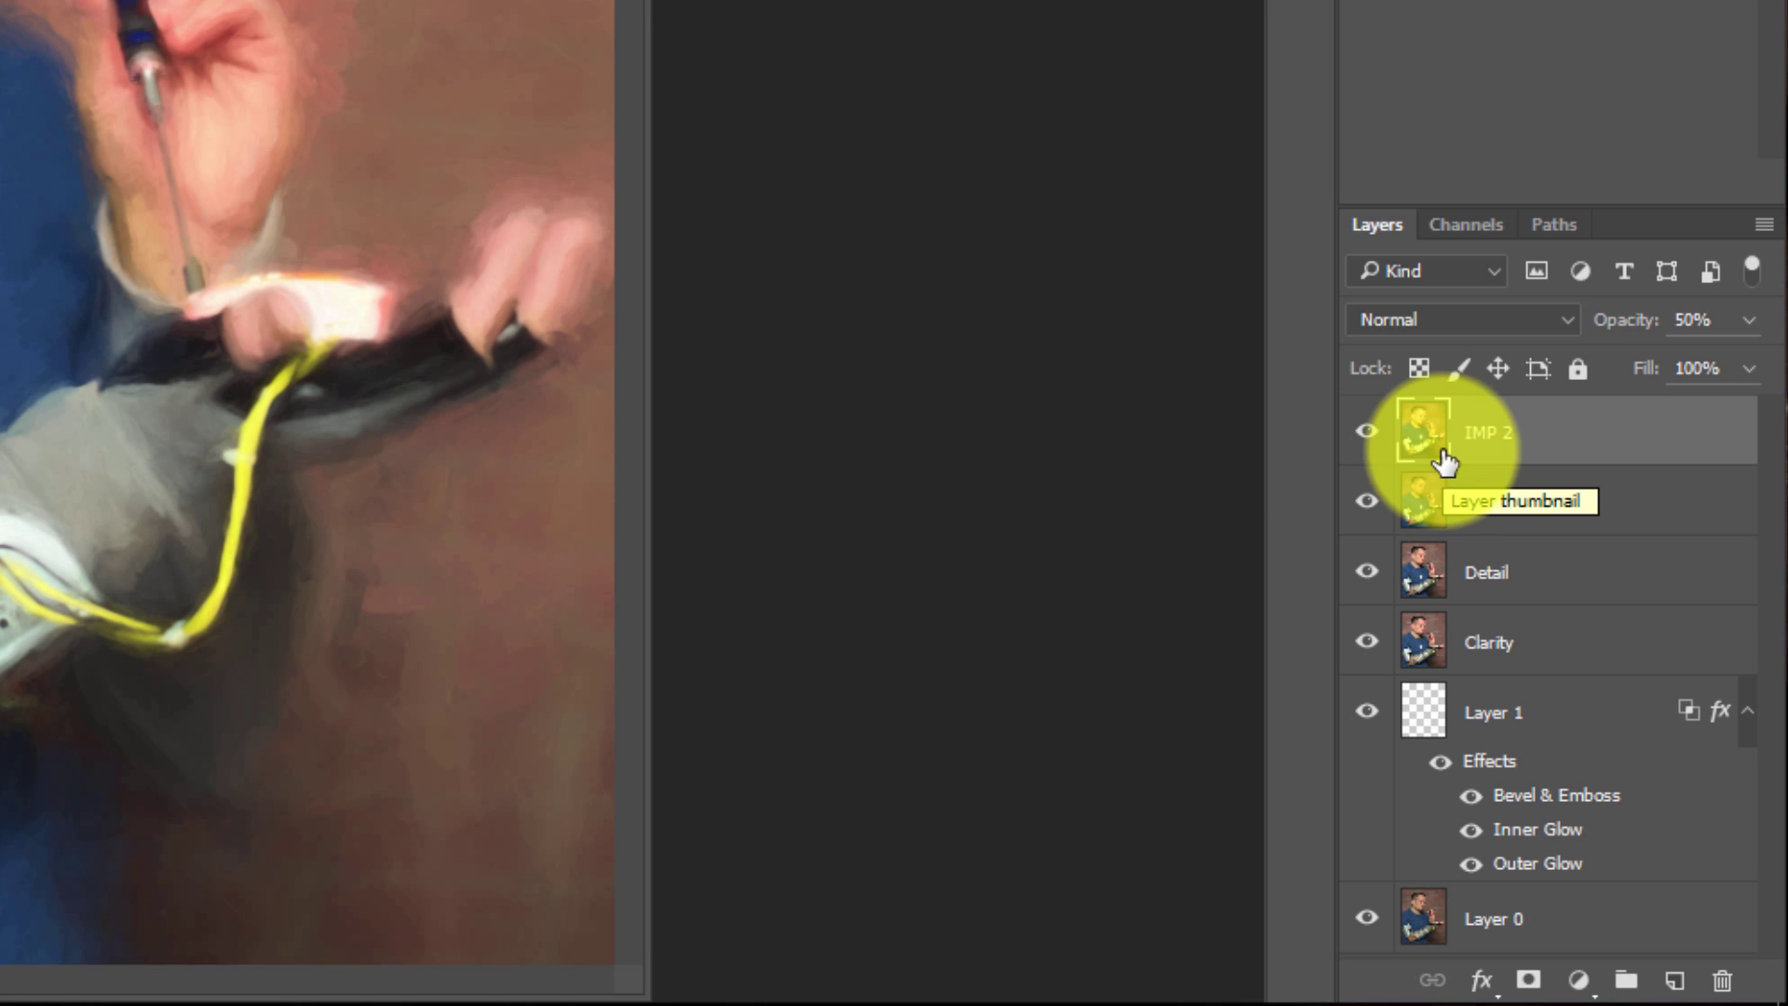
- Make the Detail layer active, after briefly selecting Layer 0
click(1516, 560)
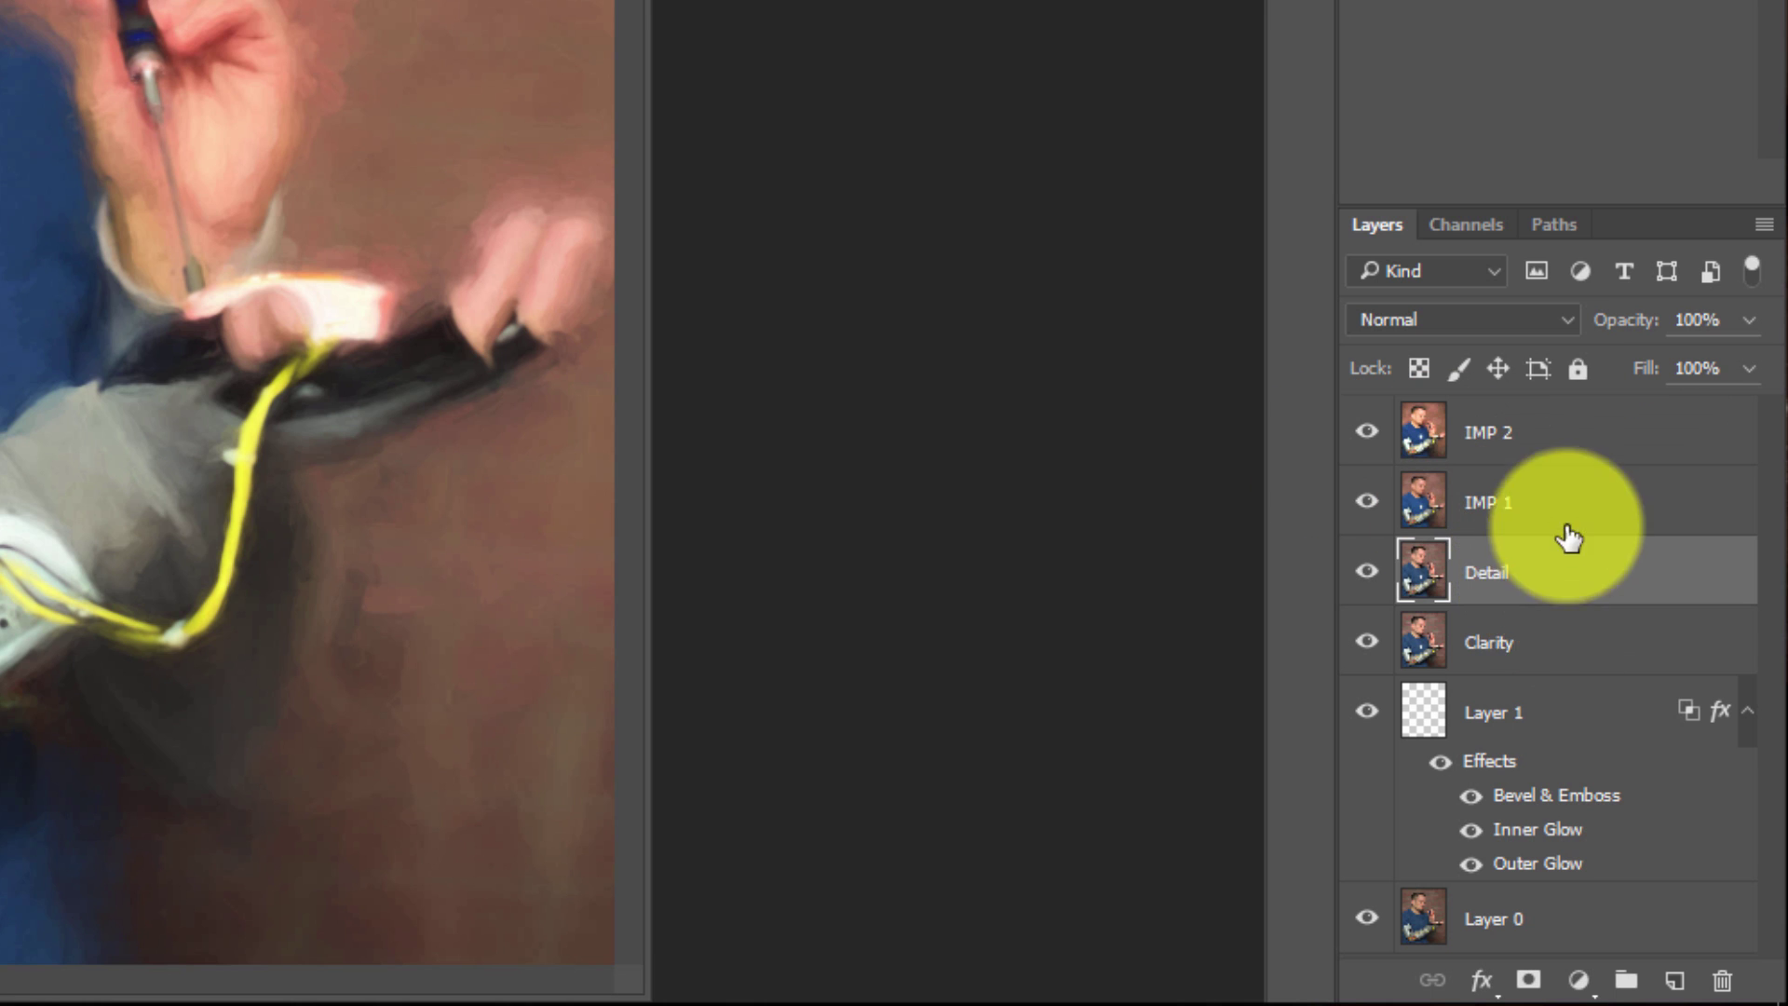
click(1559, 932)
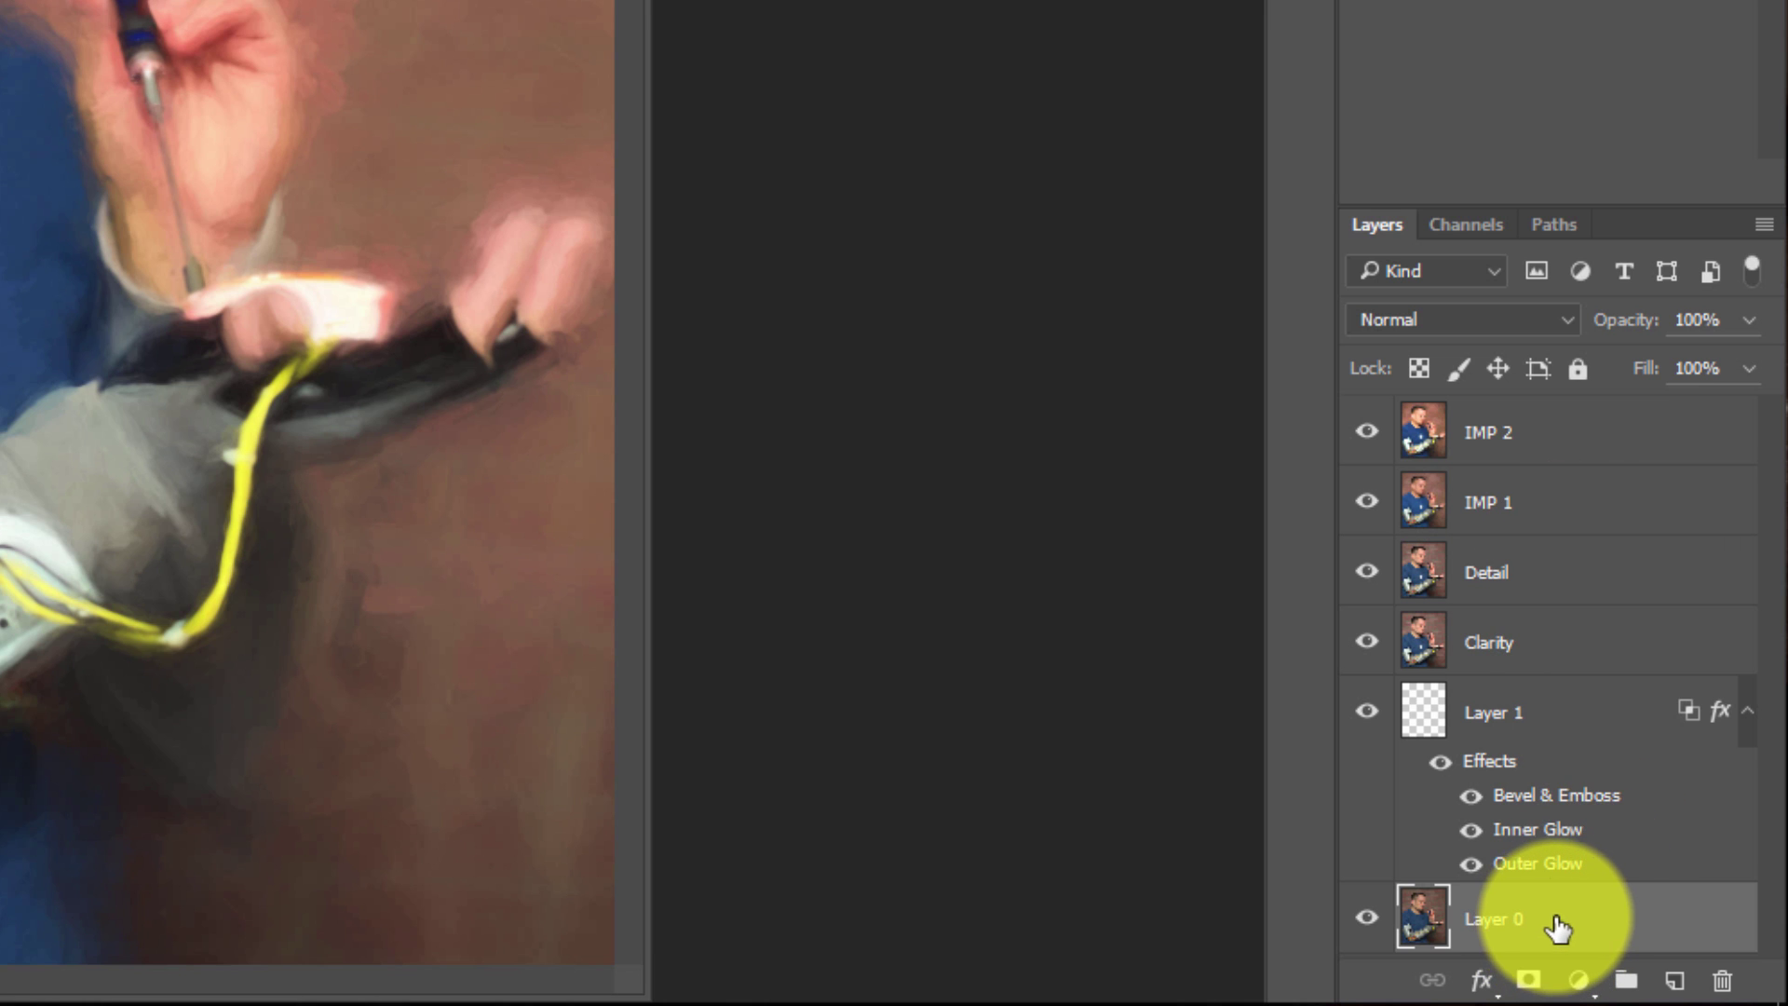
click(1483, 578)
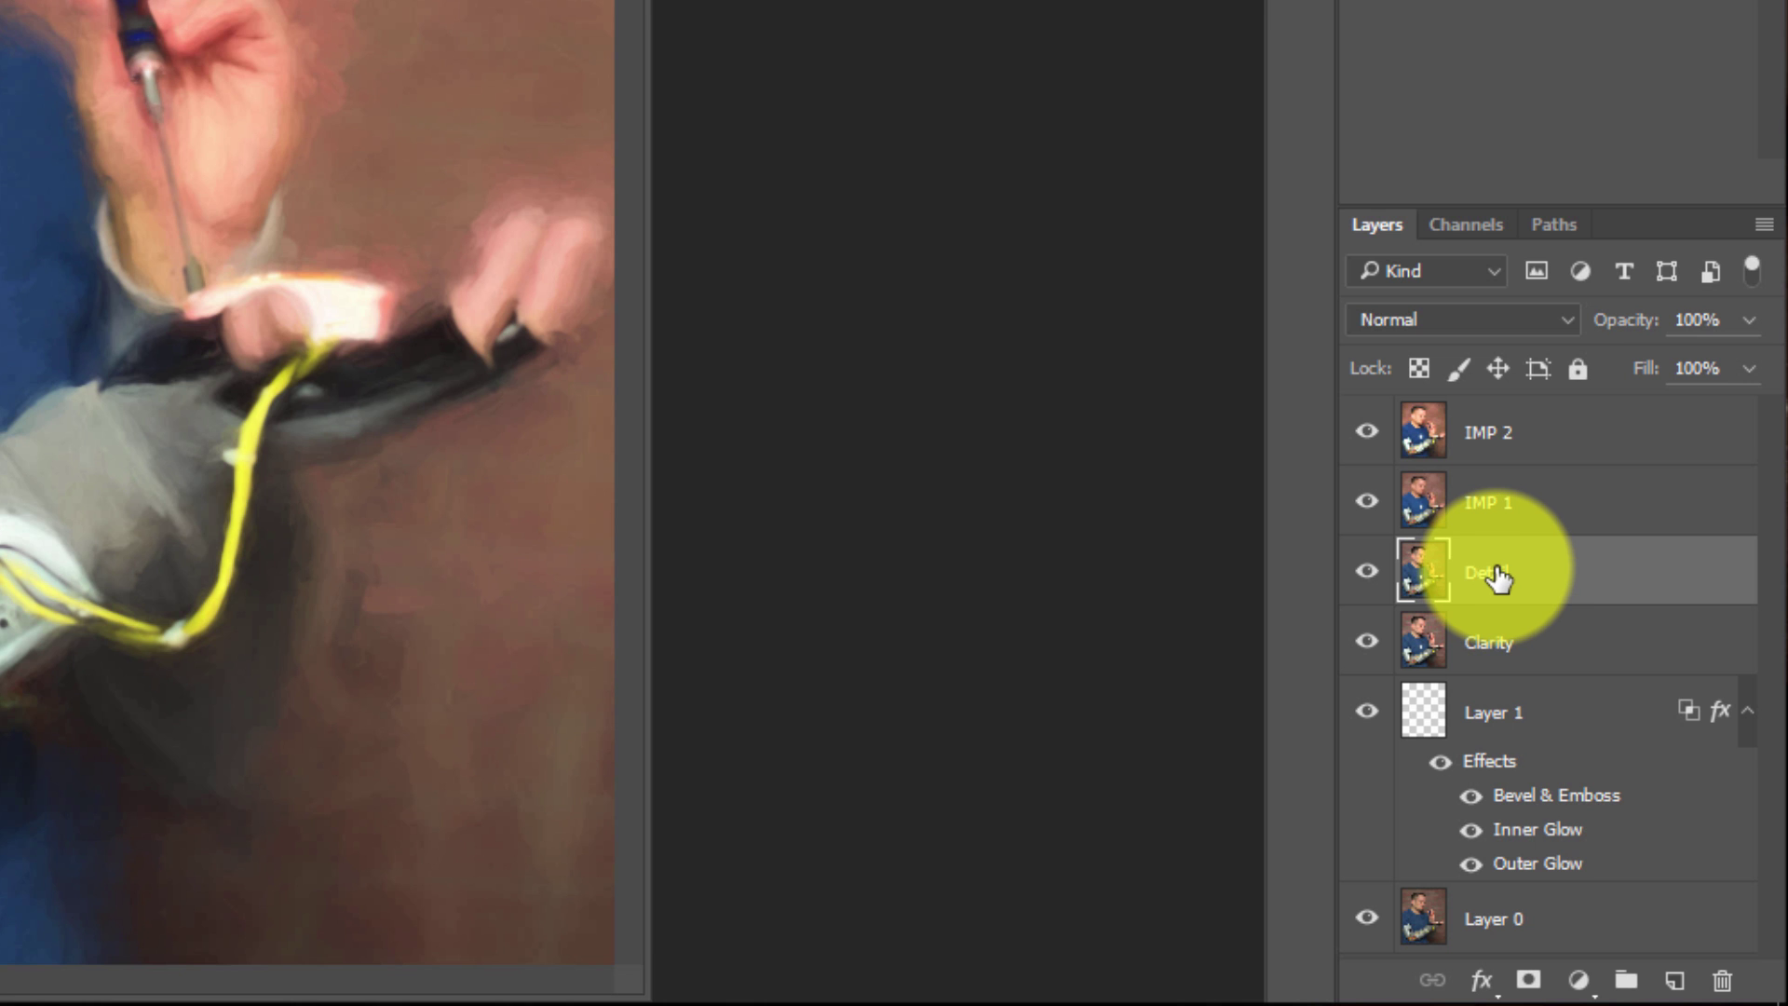
- Duplicate Detail, move Detail copy to the top of the stack, and compare it on and off
key(ctrl+j)
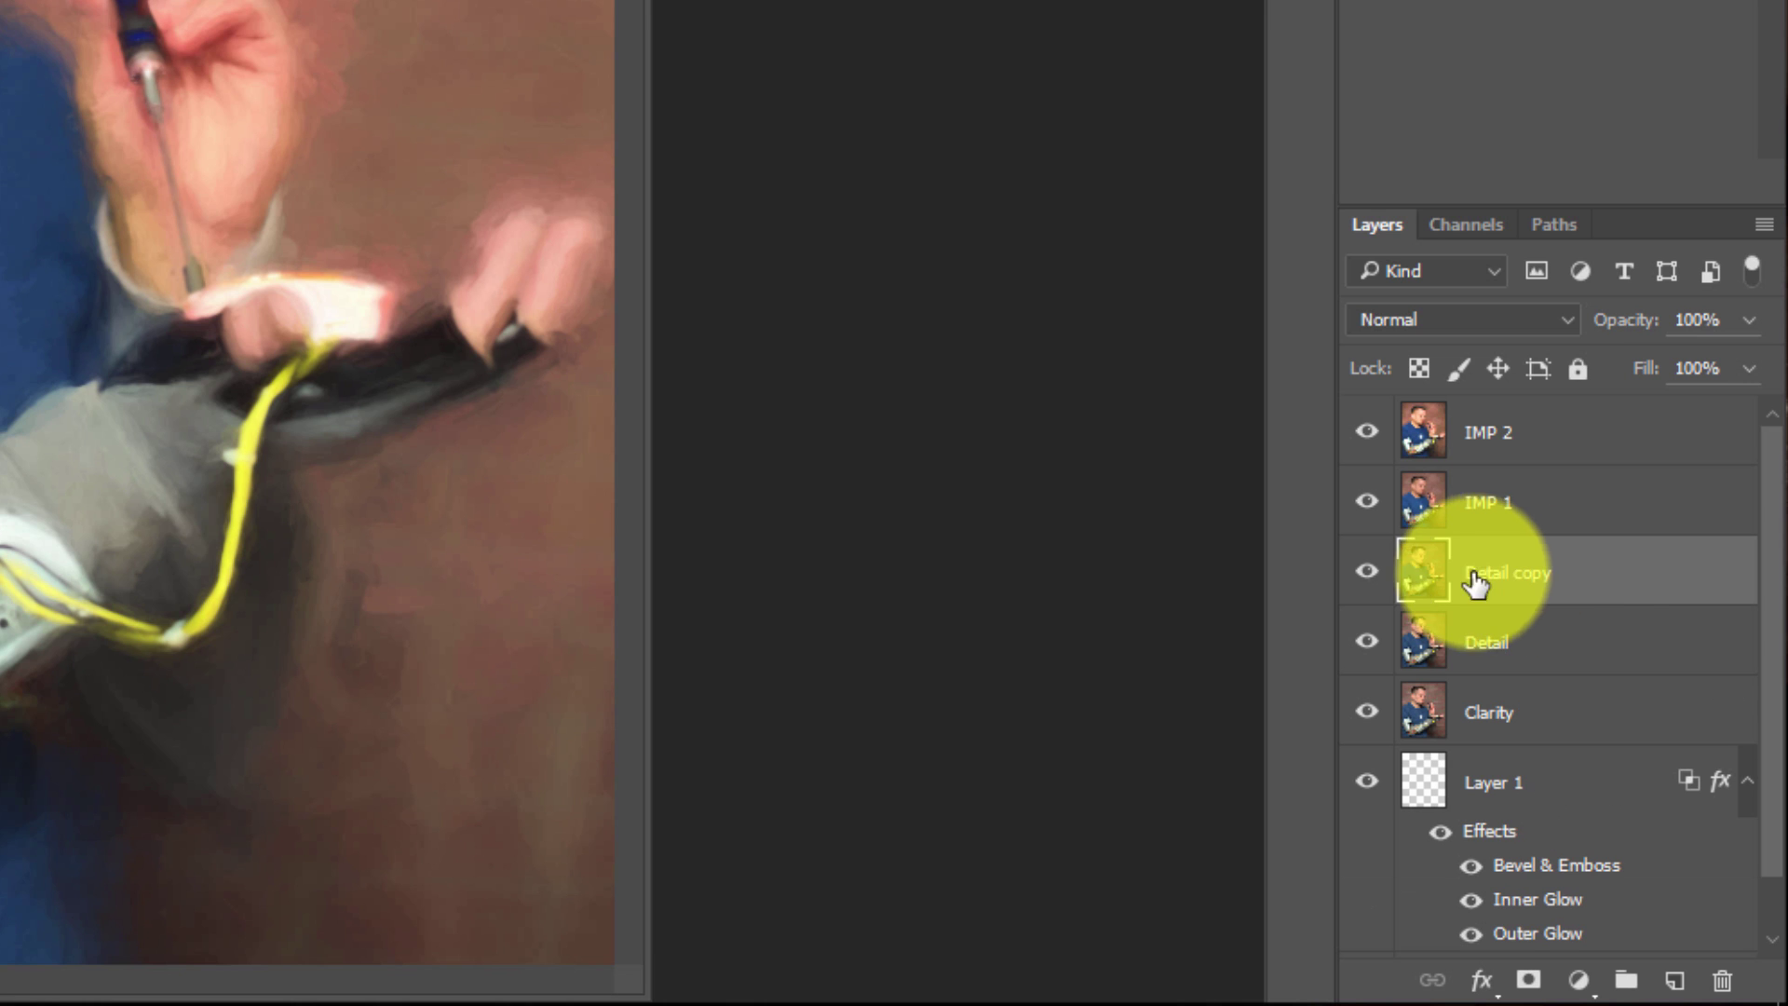
drag(1578, 584, 1584, 433)
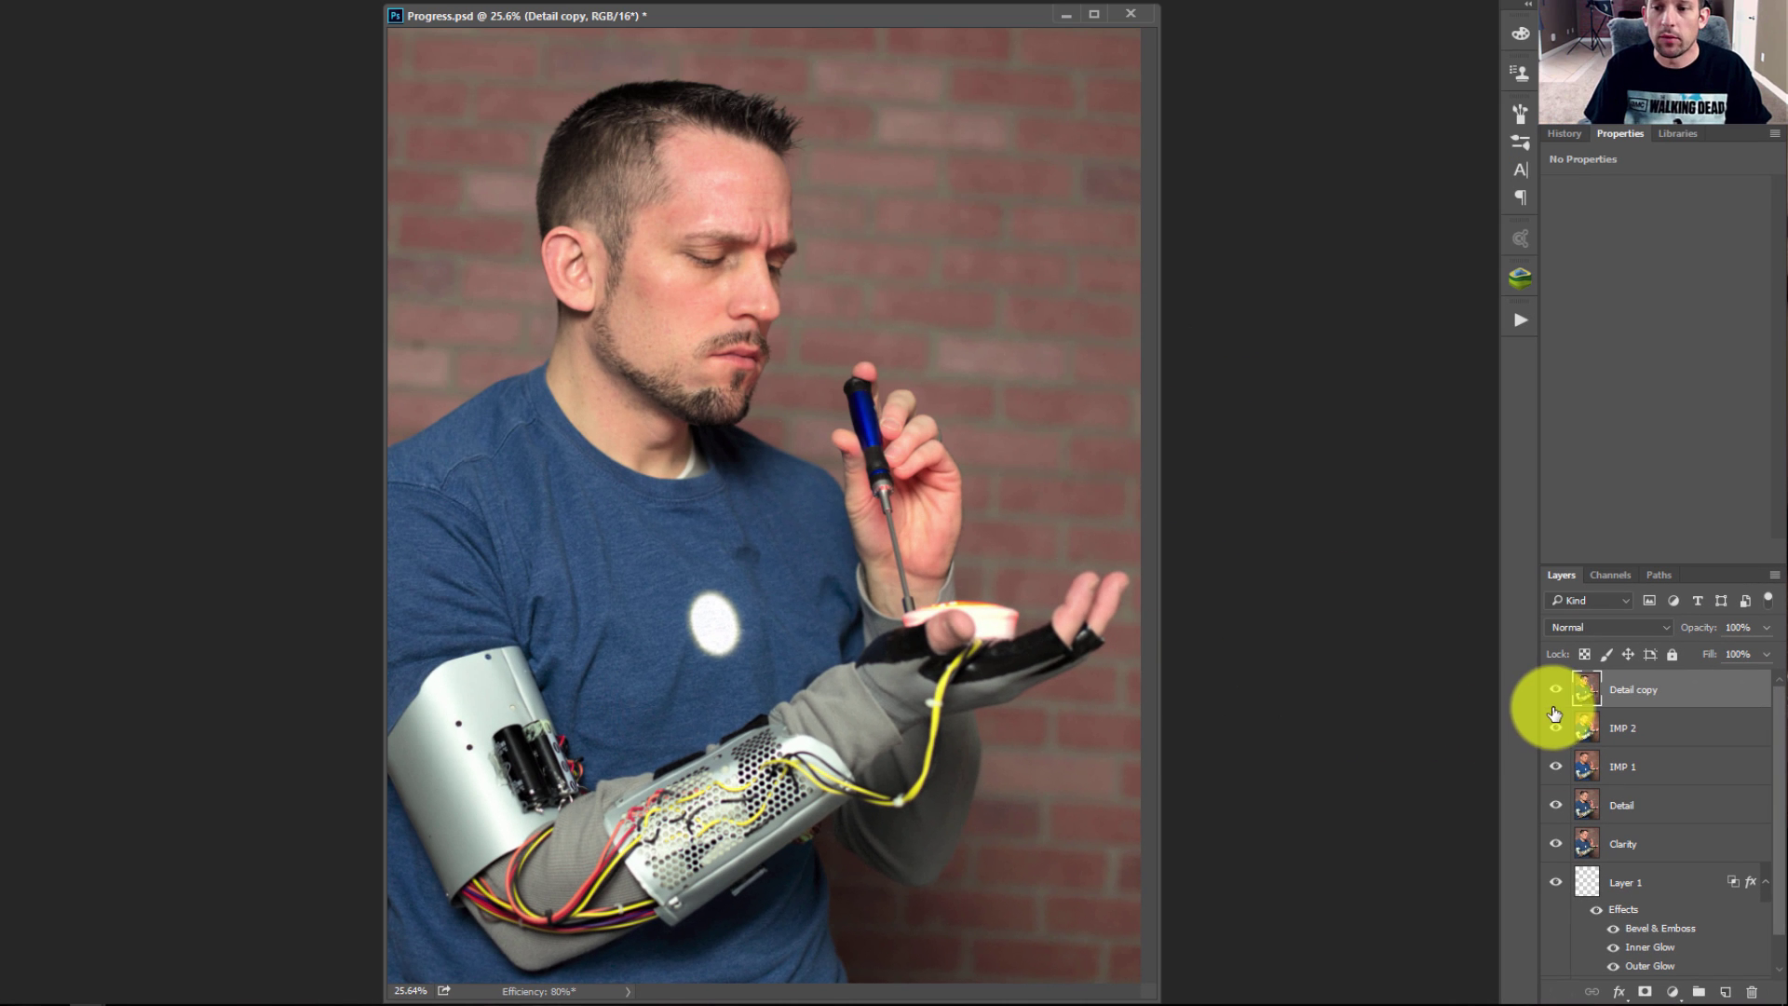
click(1553, 689)
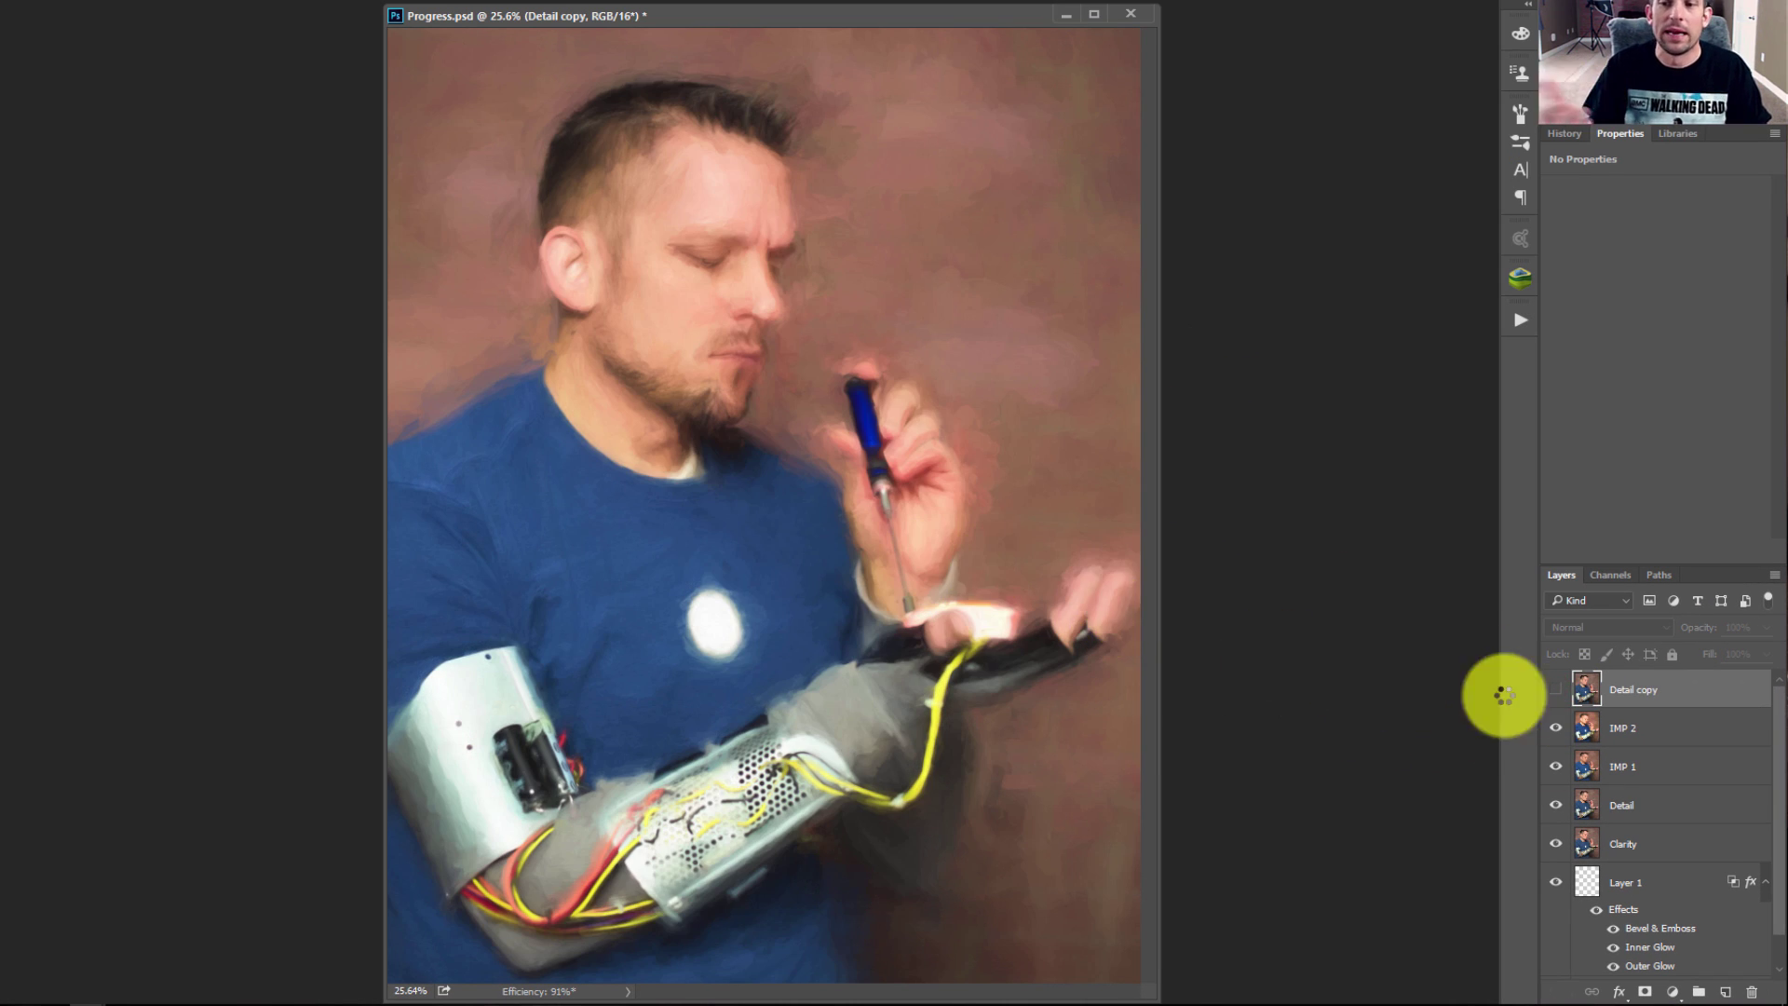
click(1561, 691)
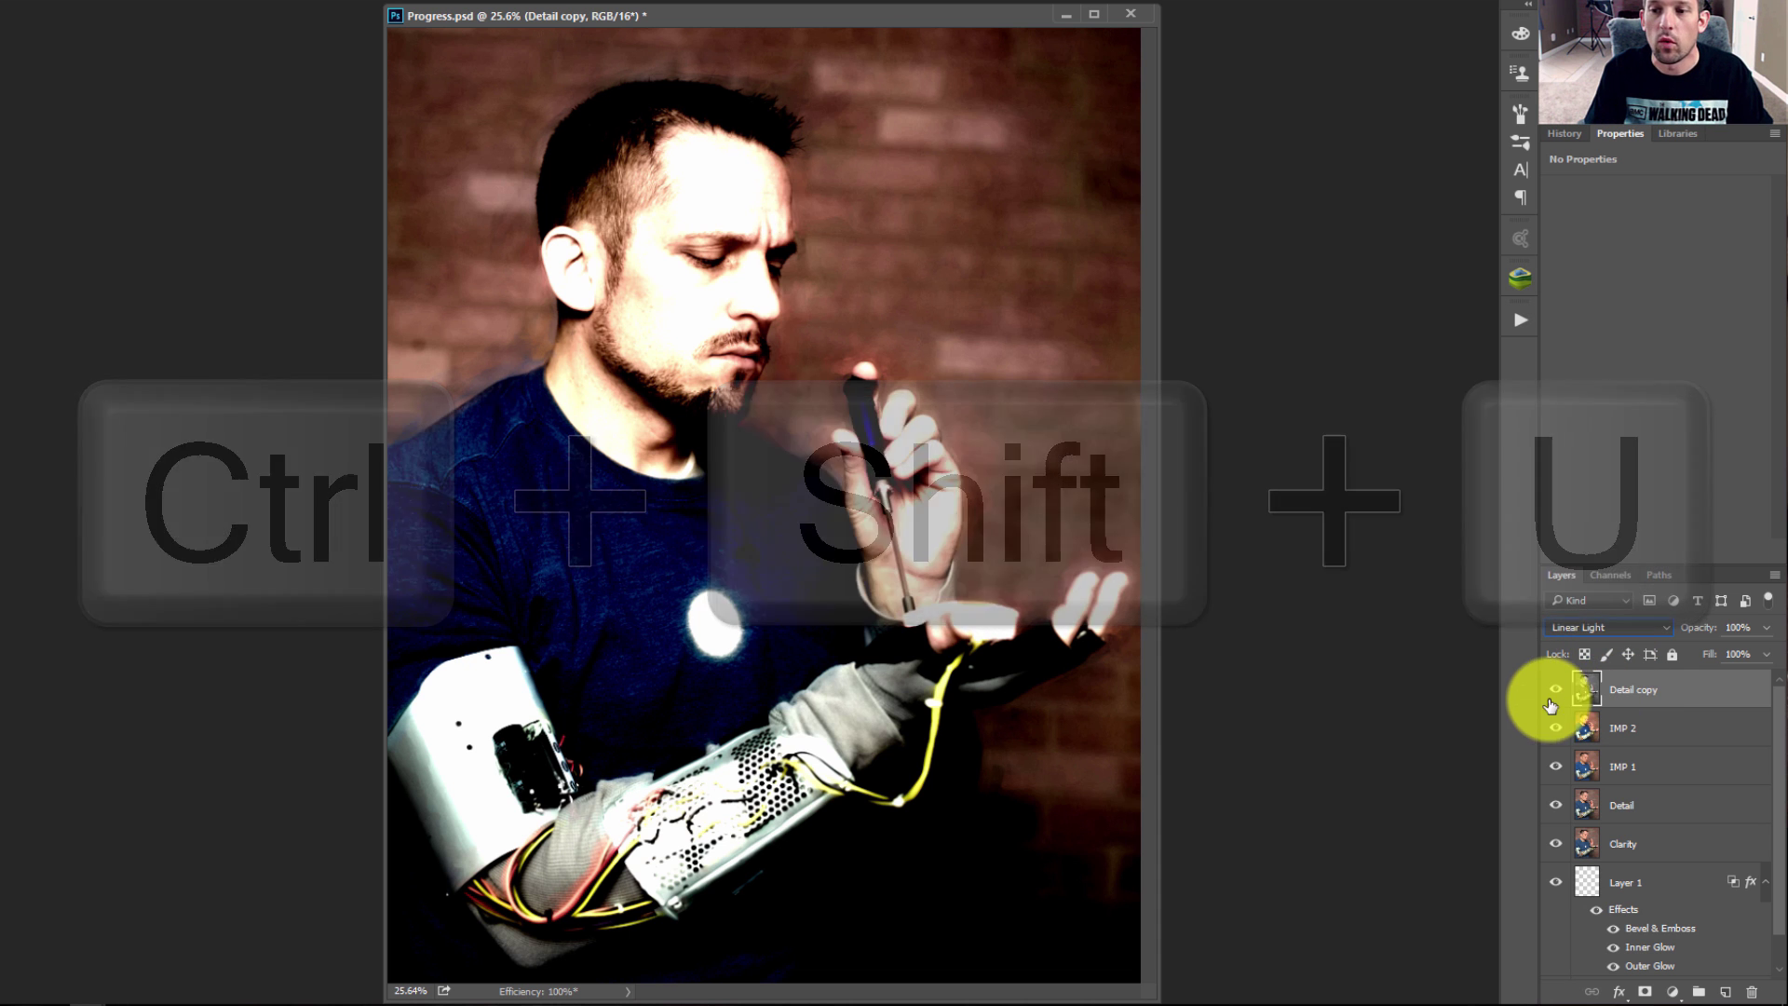
click(1550, 701)
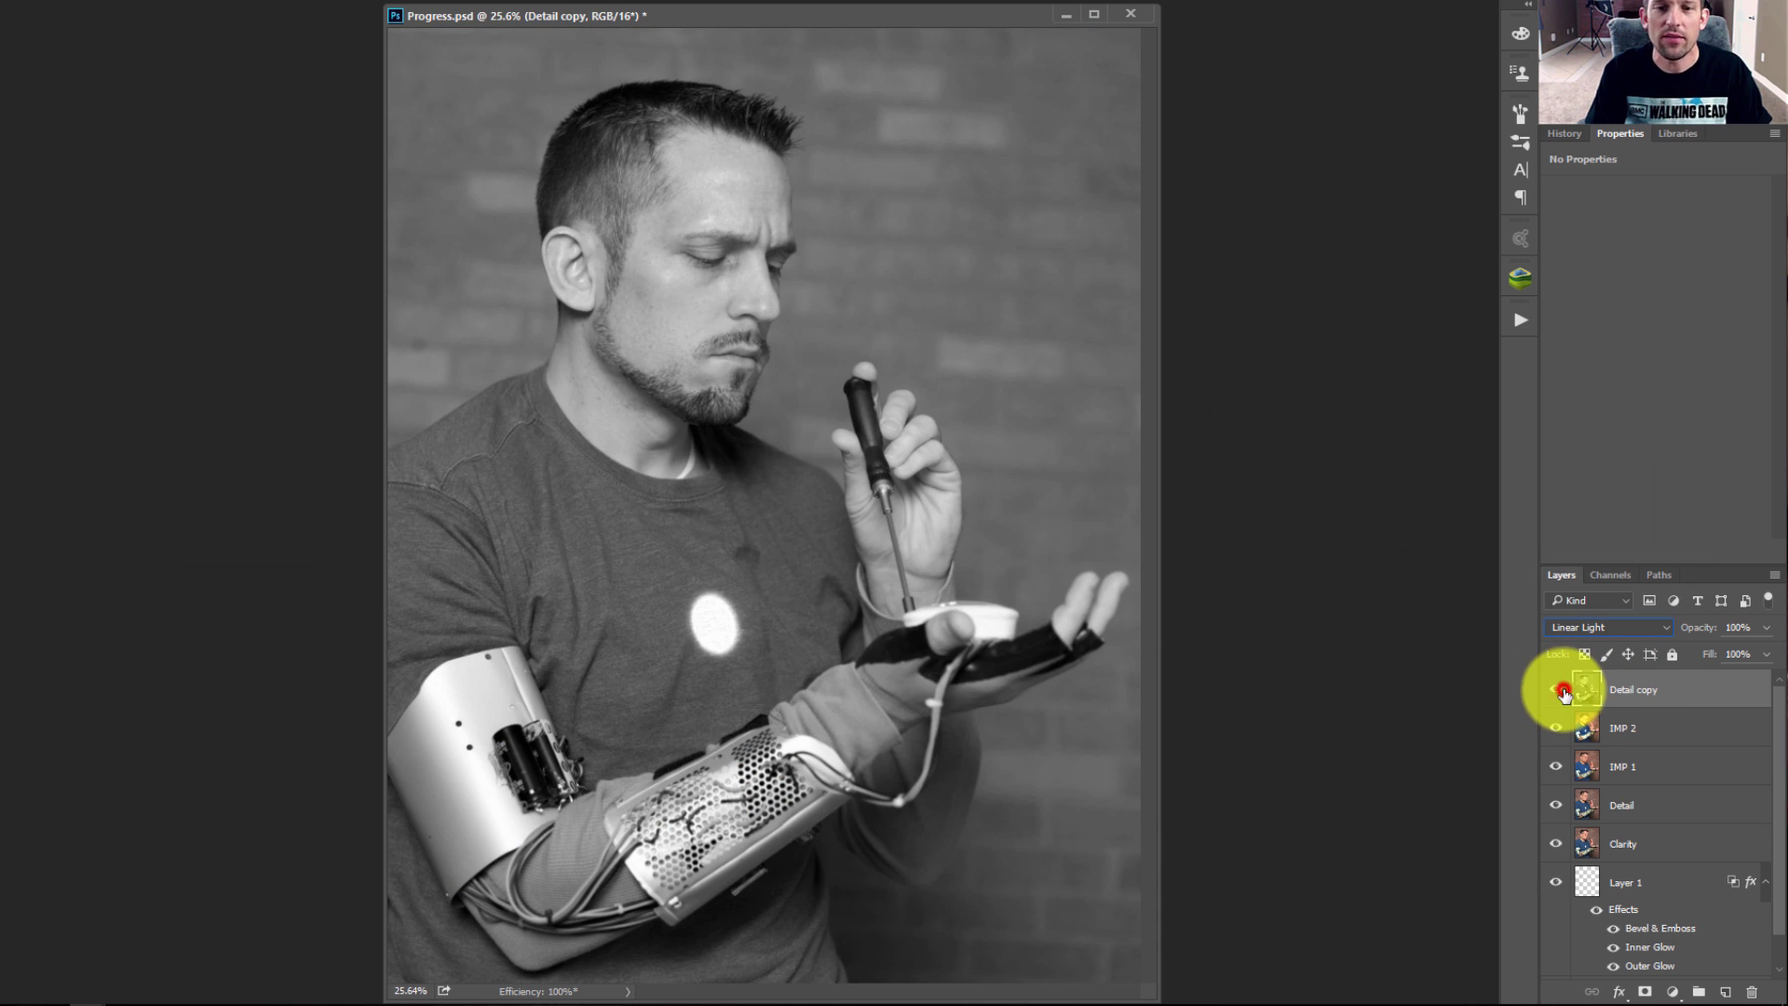
click(1563, 693)
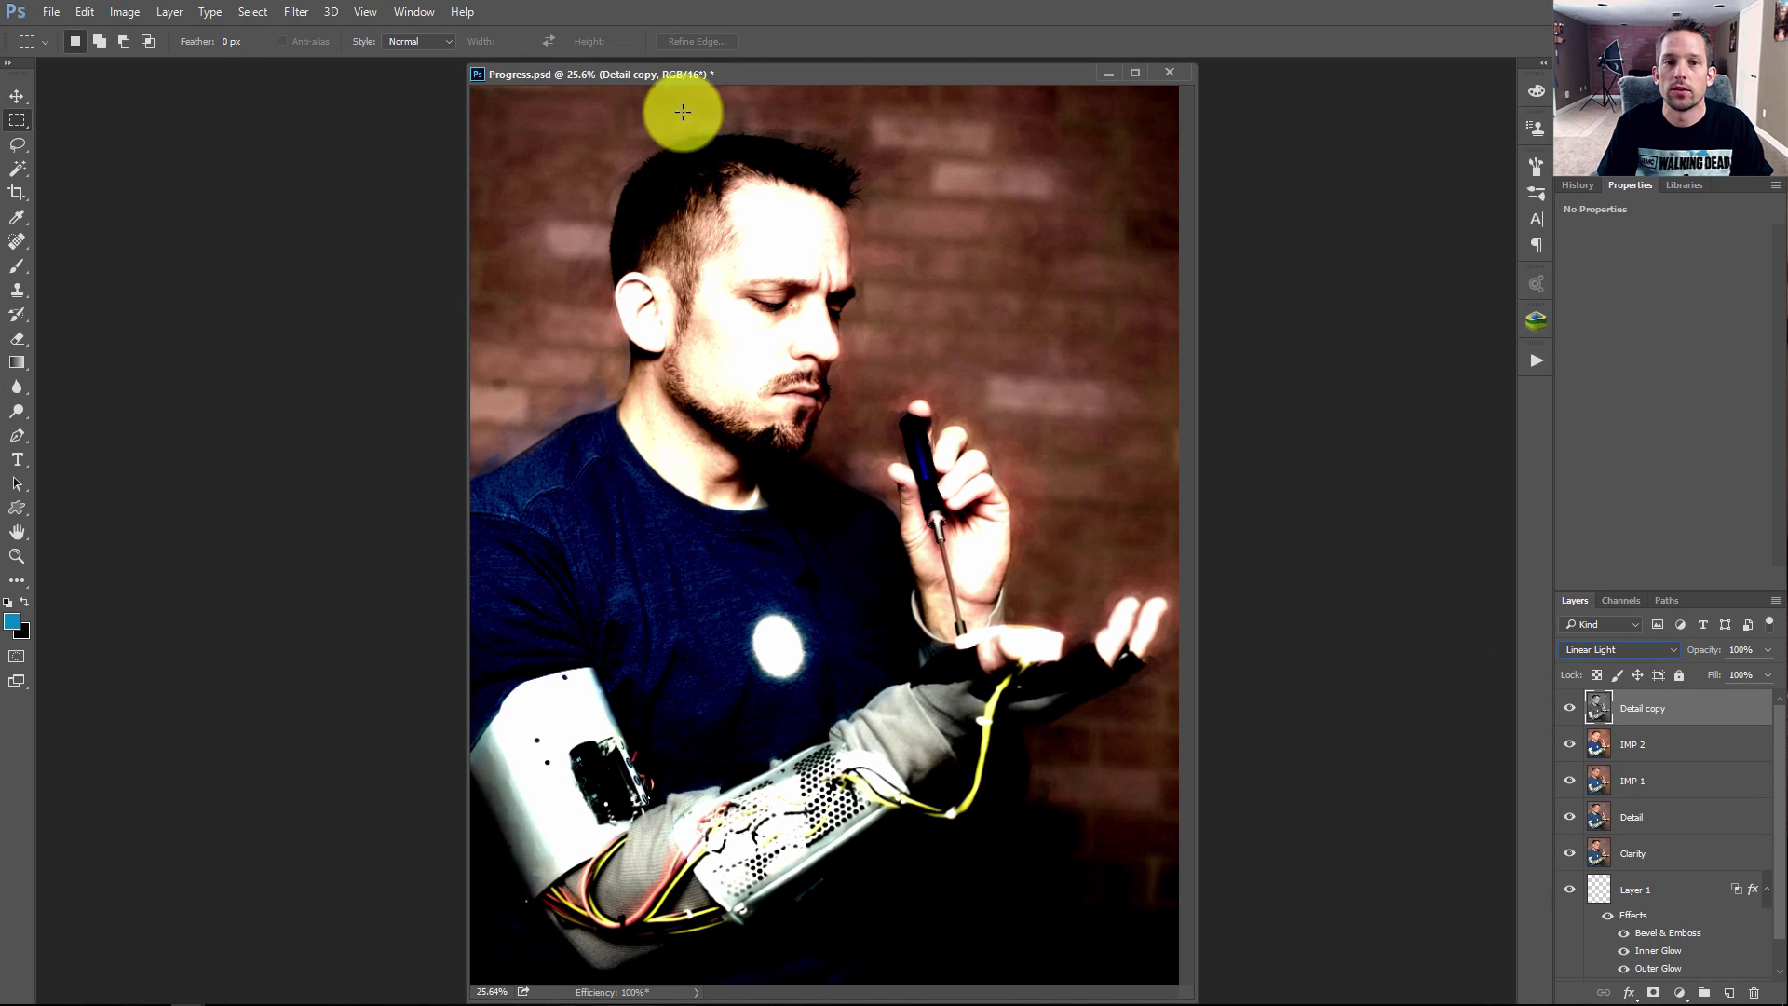
- Apply a 3.0-pixel High Pass to Detail copy, tuning the radius while zoomed on the hairline
click(310, 11)
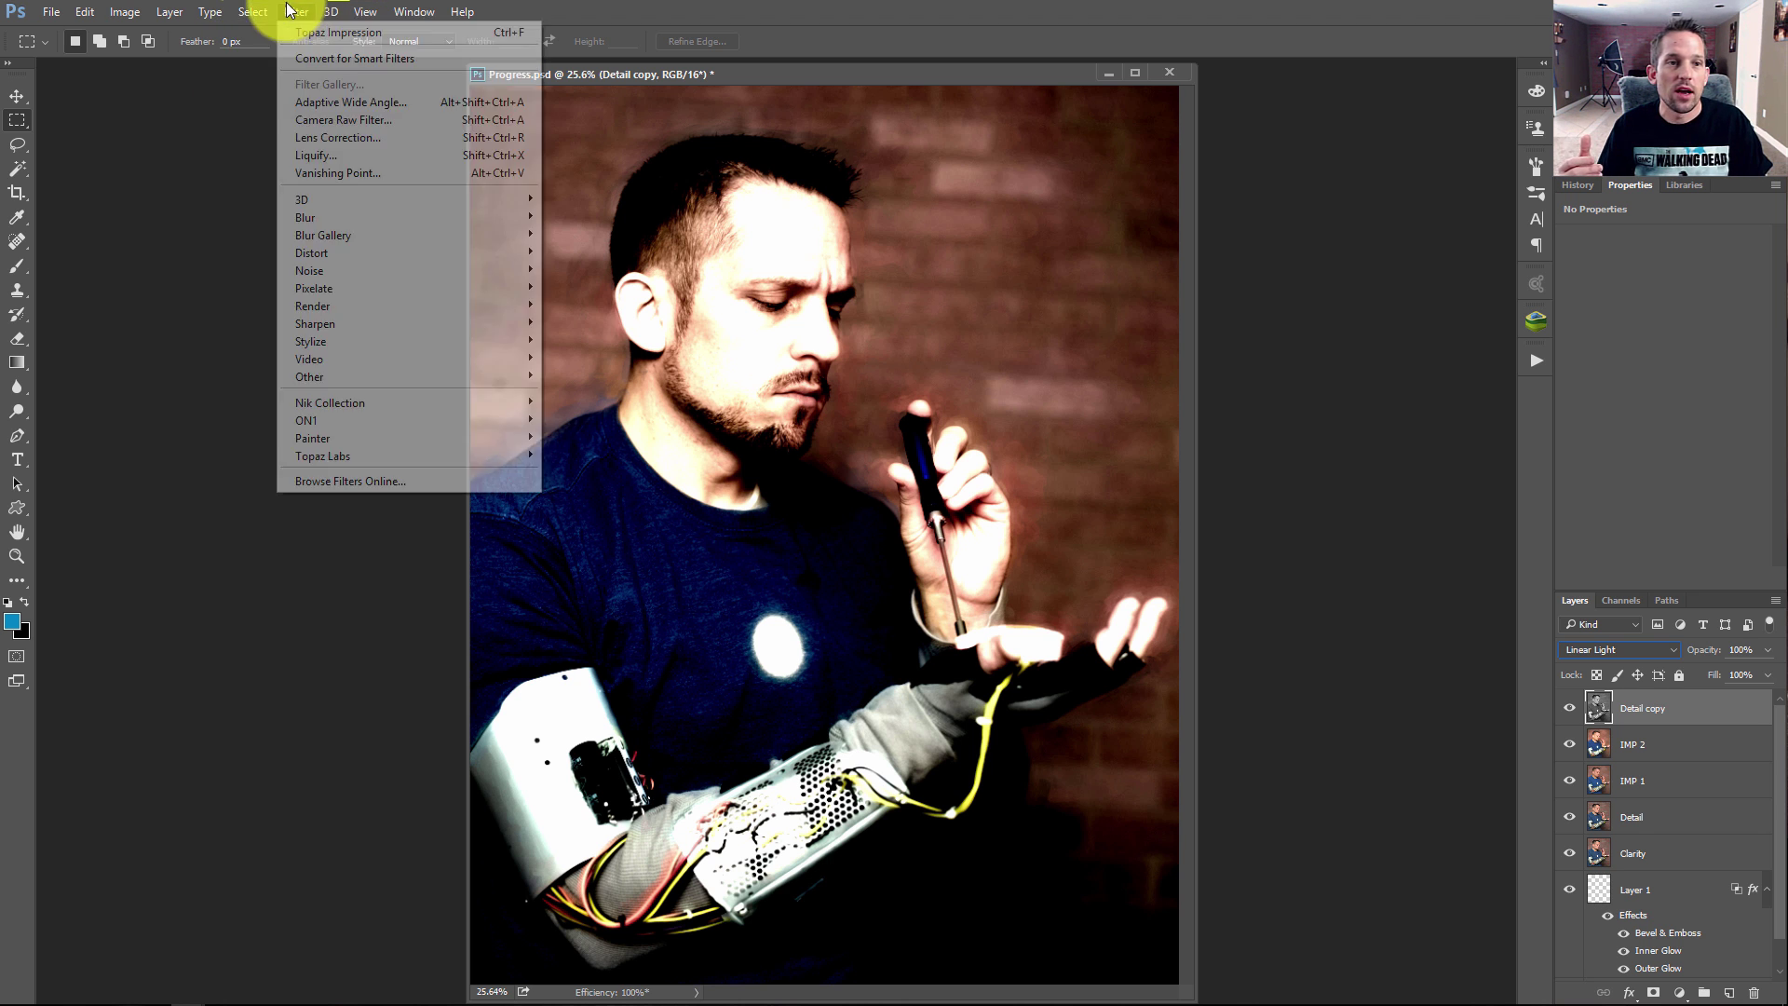
mouse_move(308, 376)
click(233, 396)
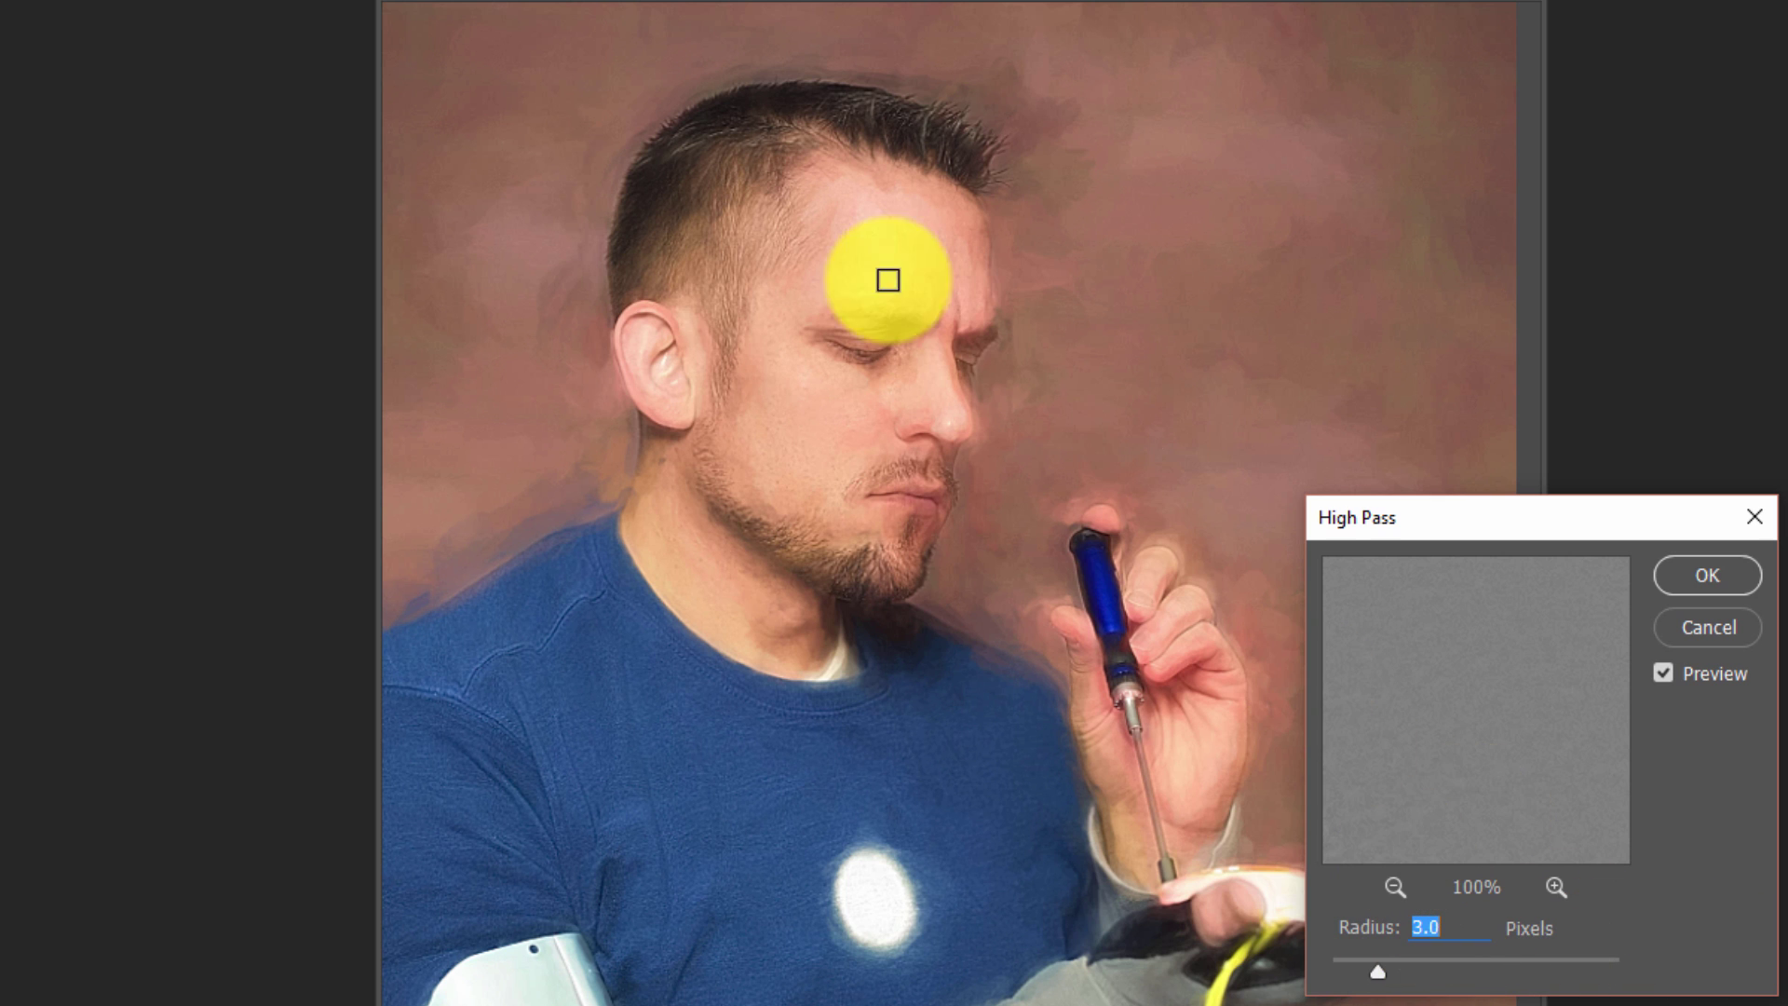
drag(1378, 972, 1269, 950)
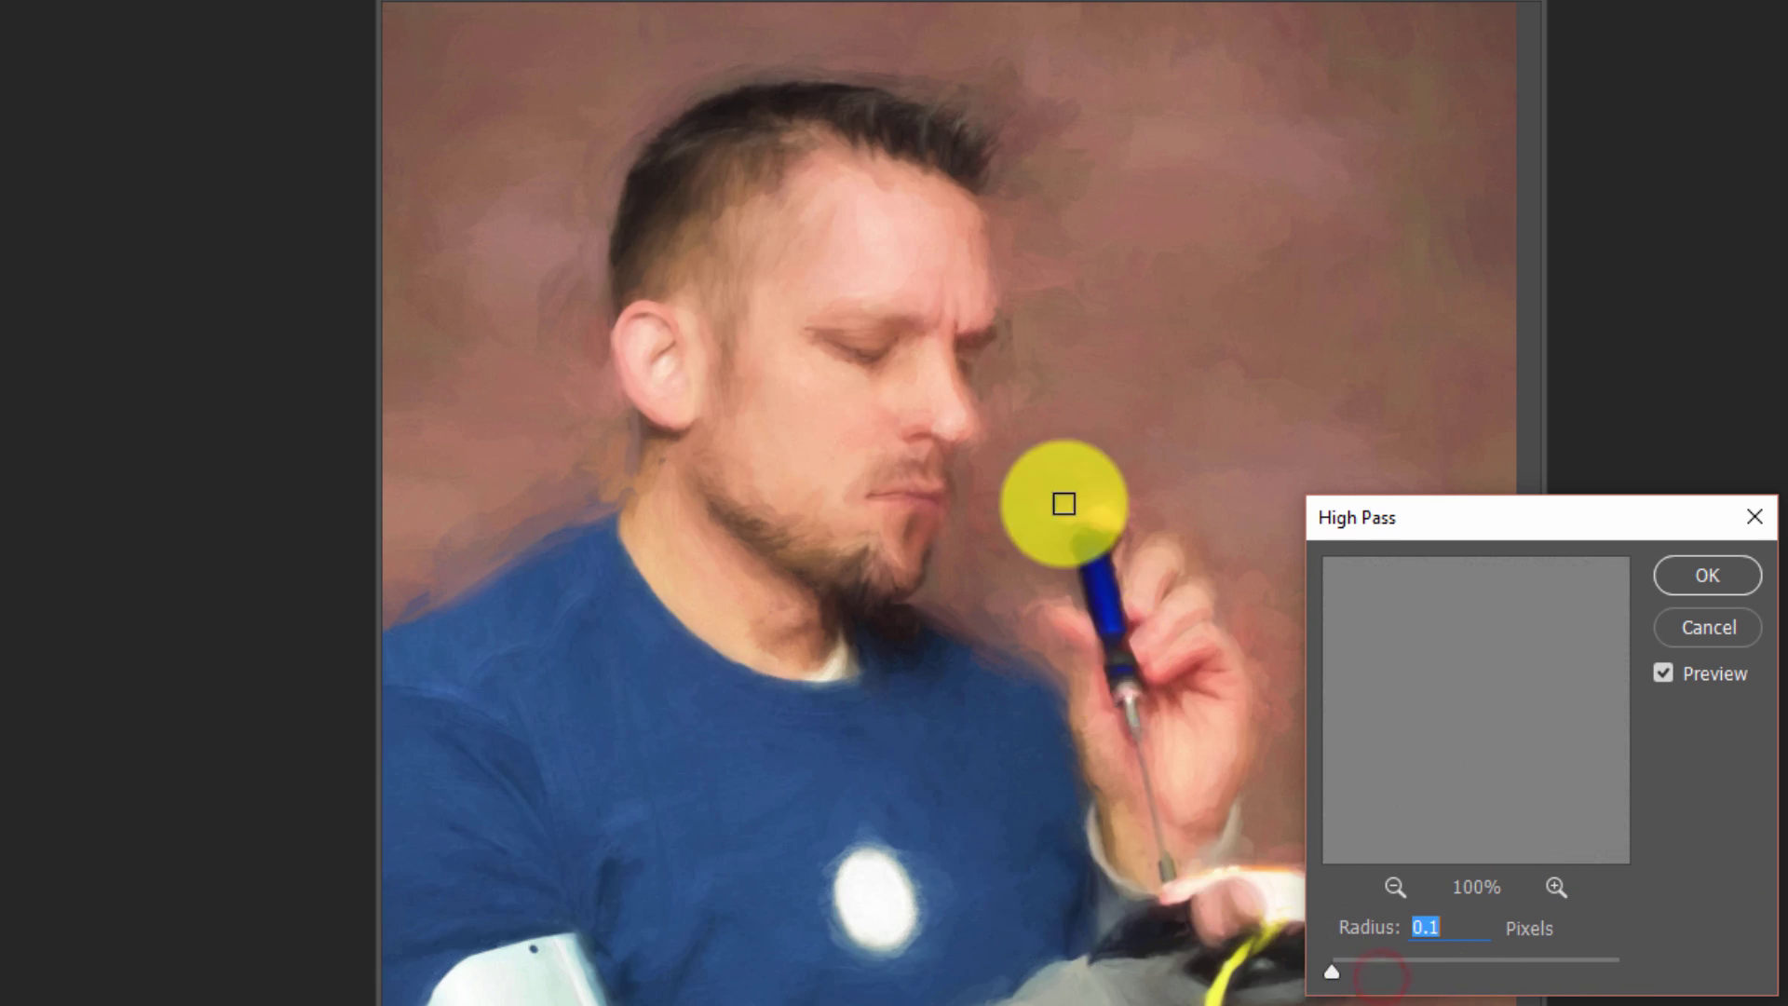
ctrl+click(714, 111)
ctrl+click(791, 373)
alt+click(791, 374)
alt+click(793, 376)
ctrl+click(795, 379)
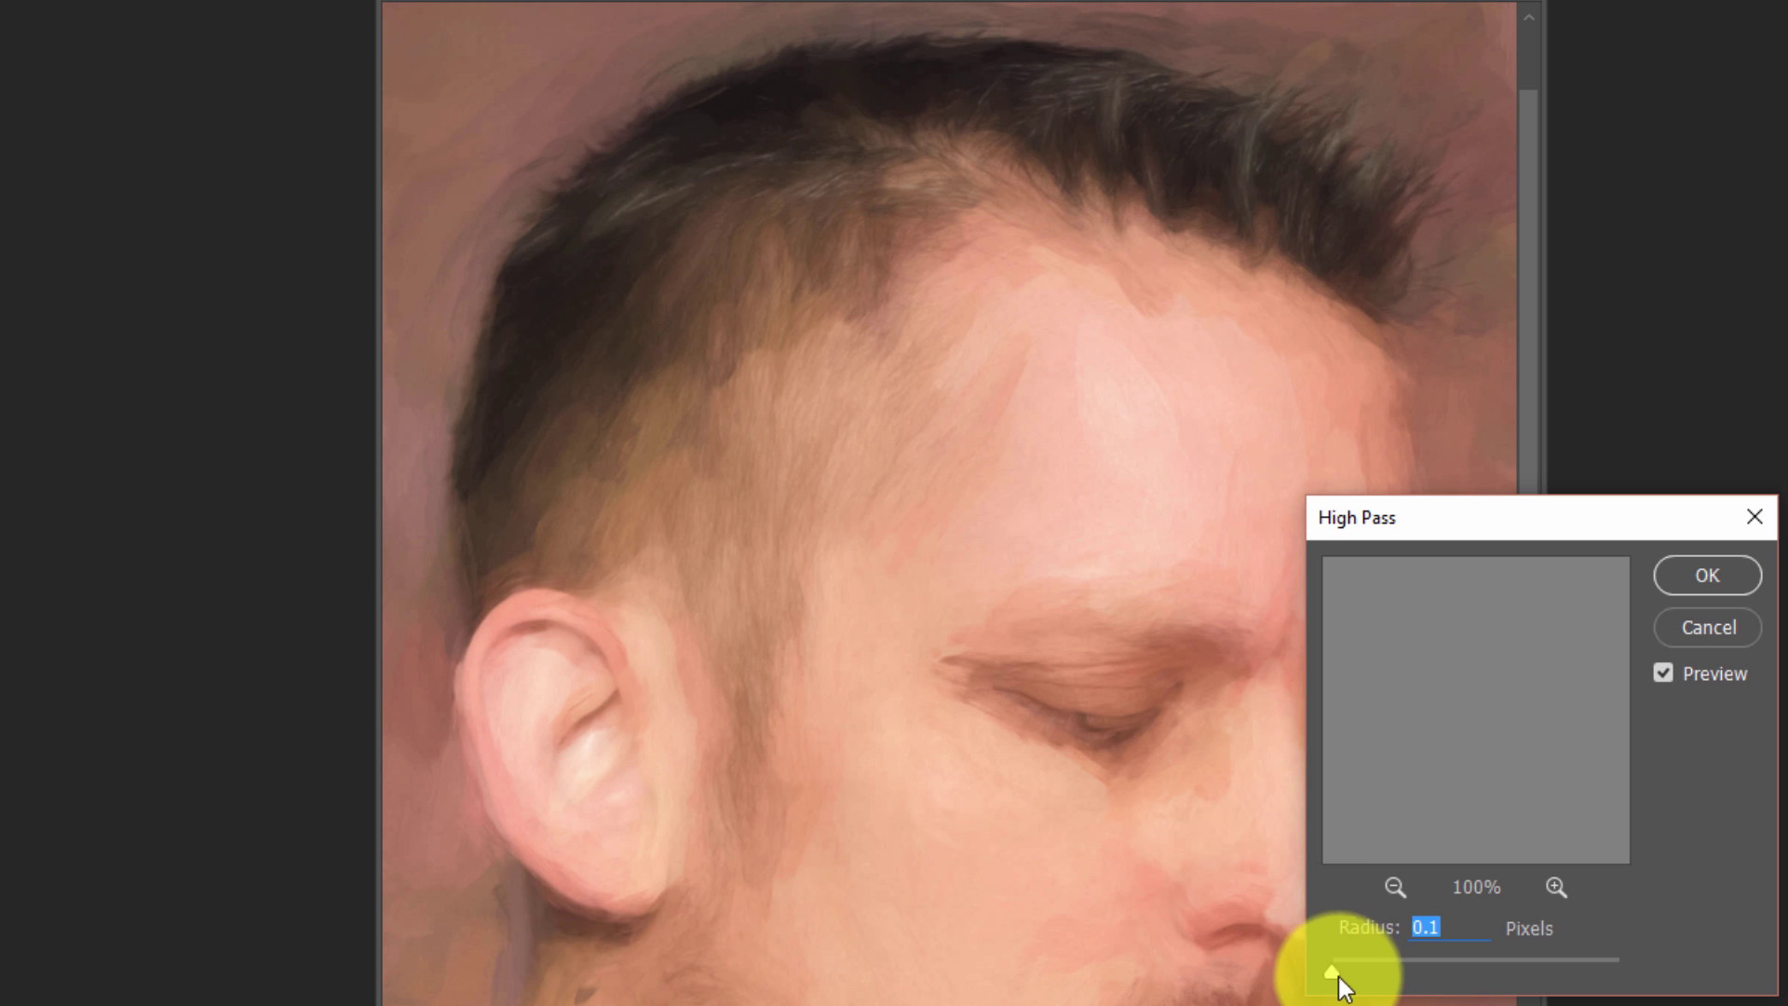
drag(1336, 971, 1361, 970)
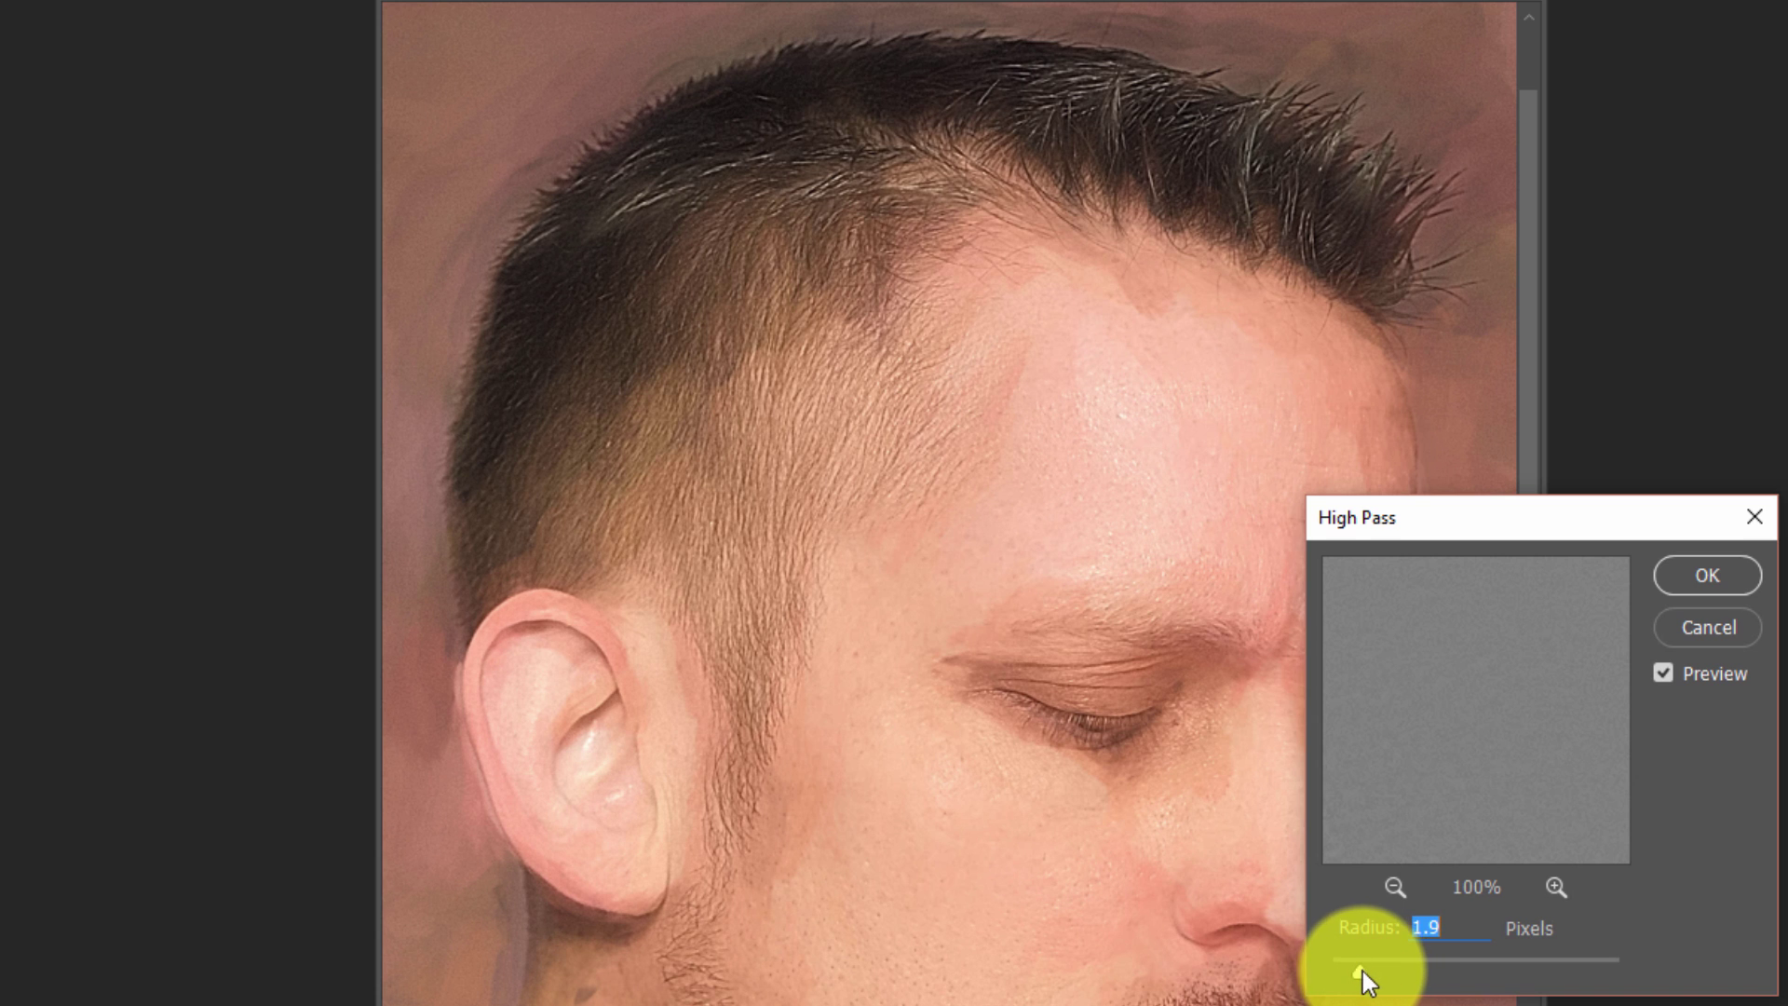
drag(1362, 971, 1379, 971)
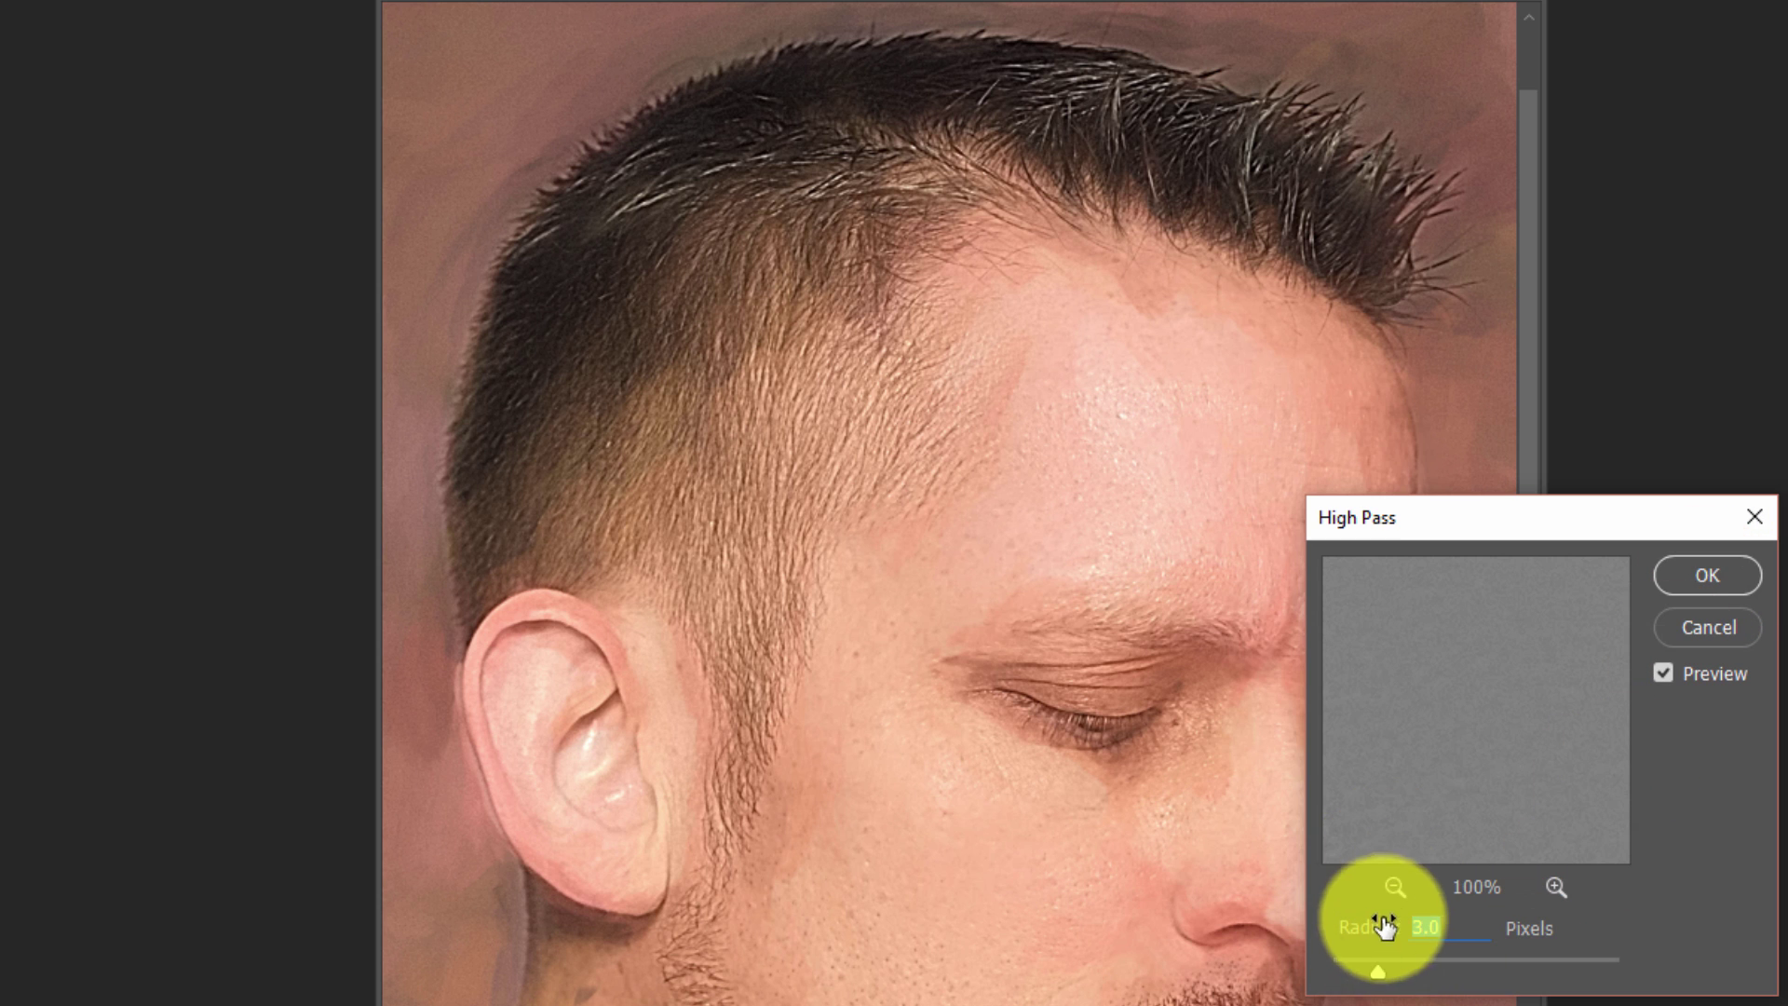
click(1676, 576)
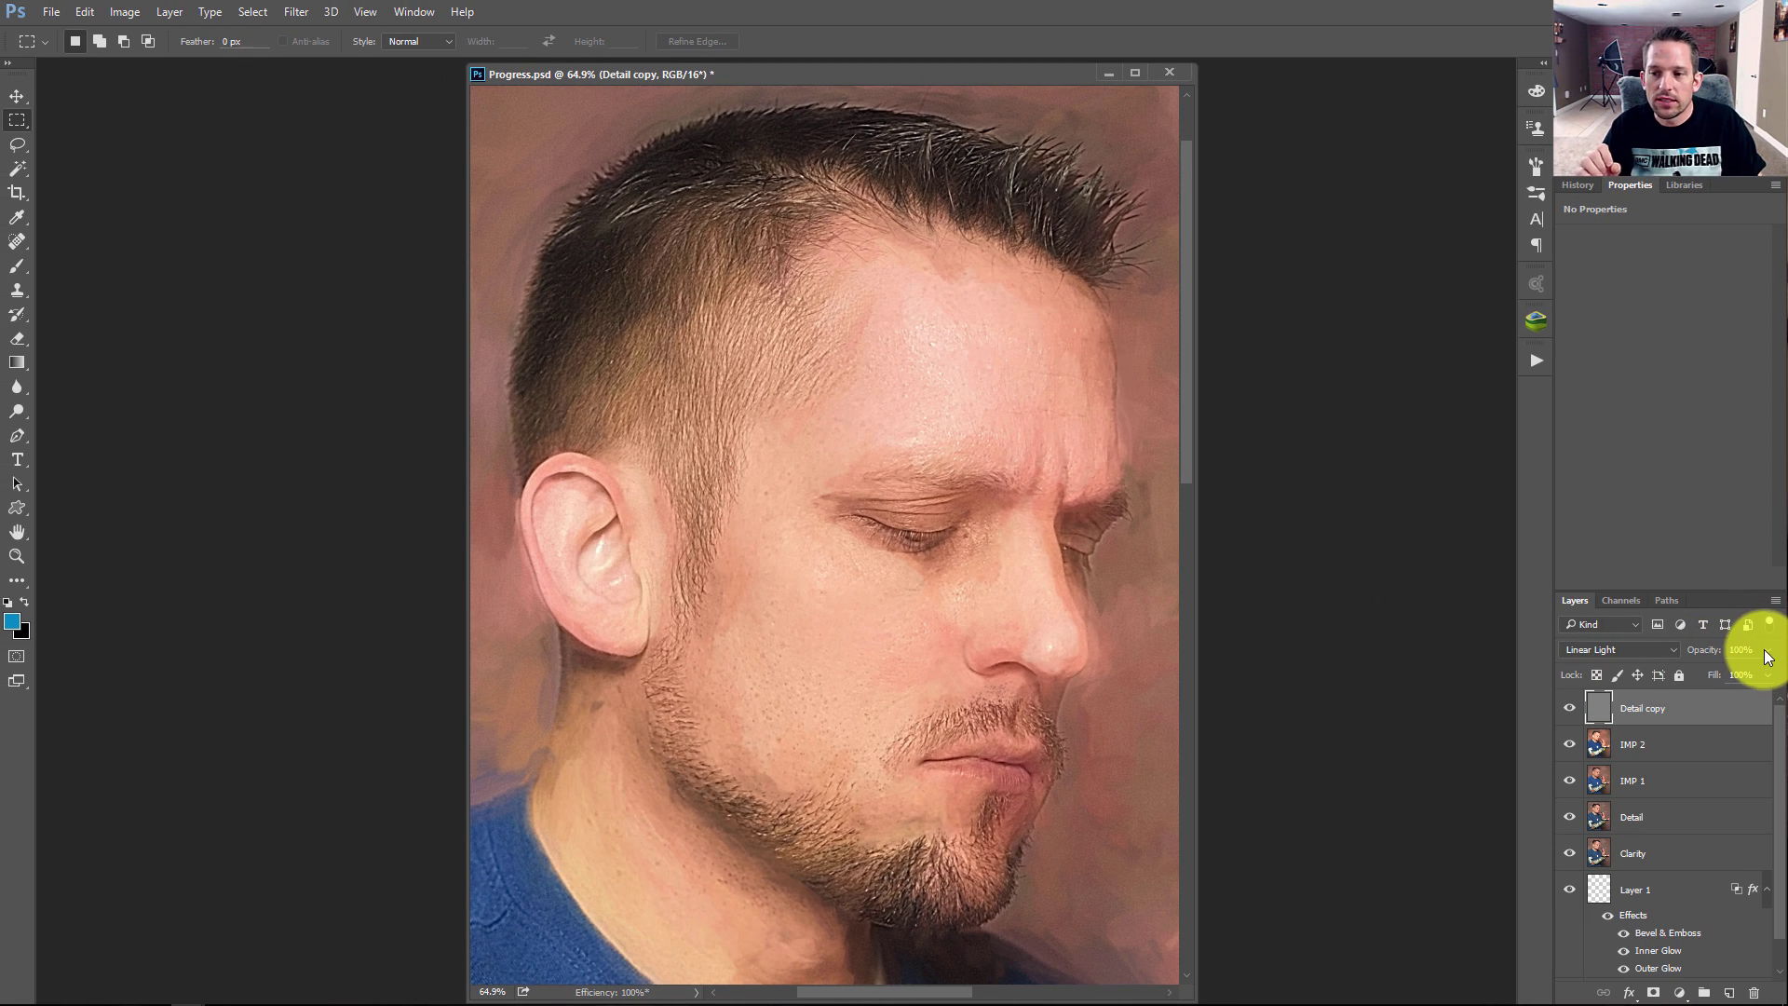
- Set Detail copy to 50% opacity and compare it on and off at fitted and zoomed views
click(1767, 649)
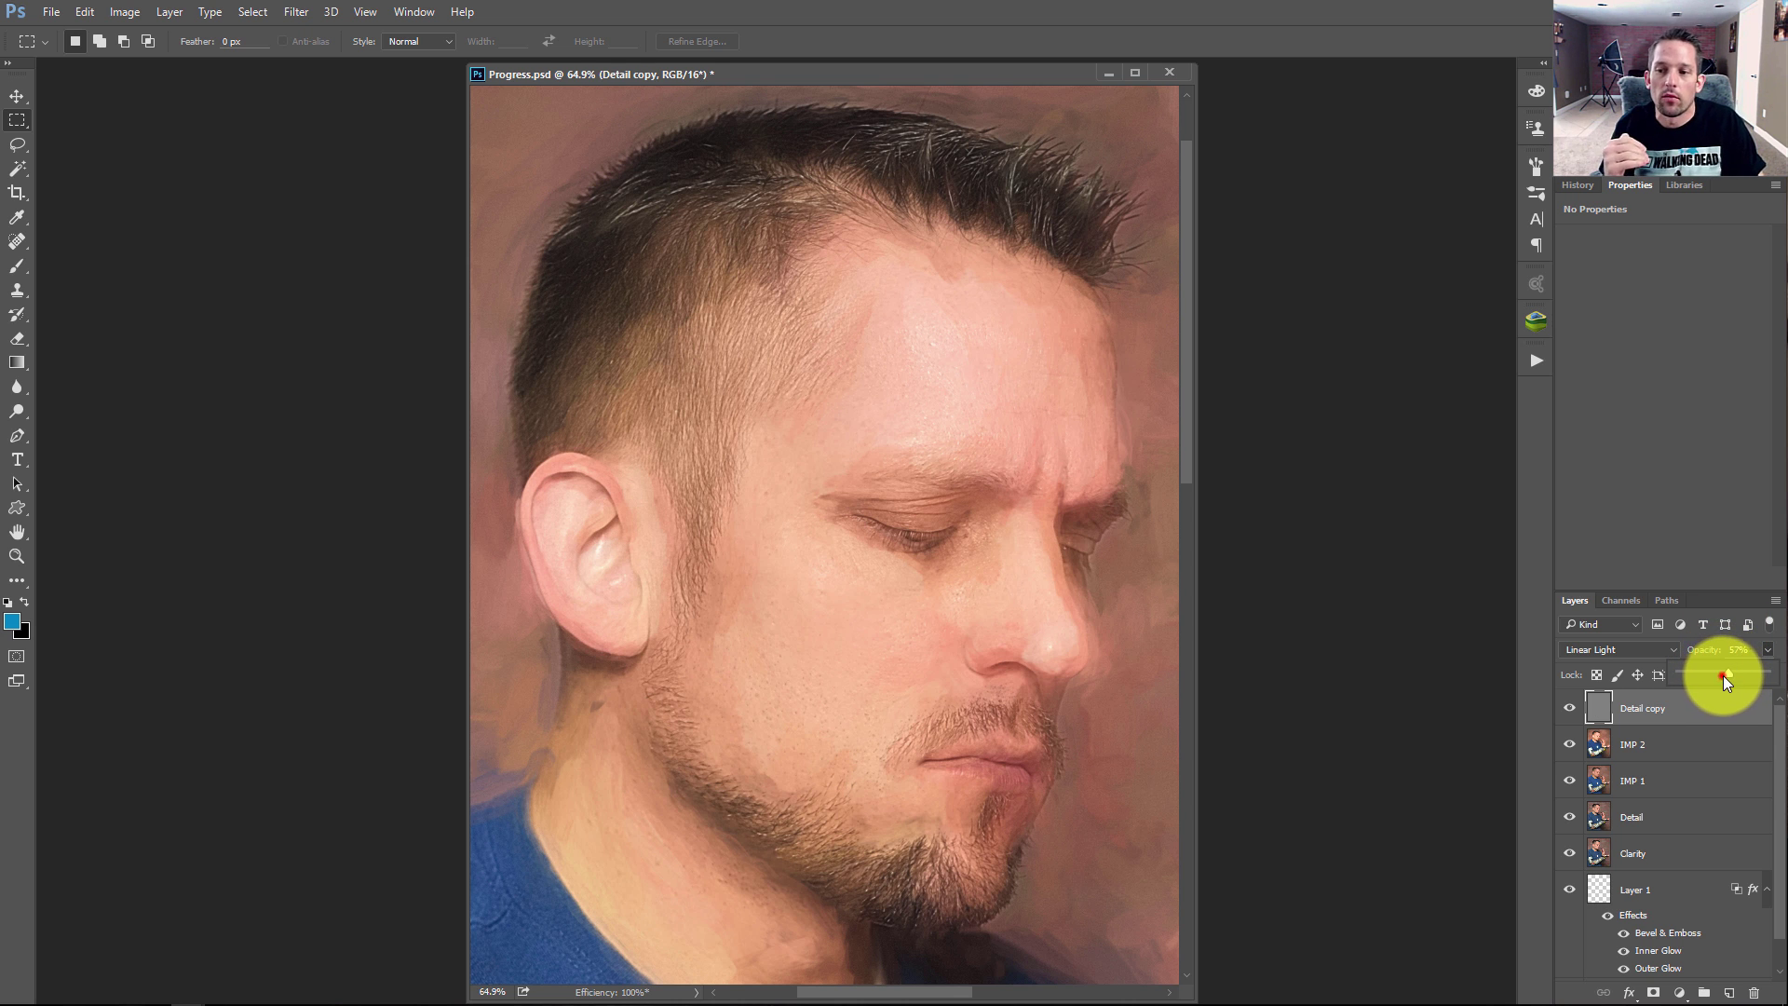
drag(1723, 674, 1758, 673)
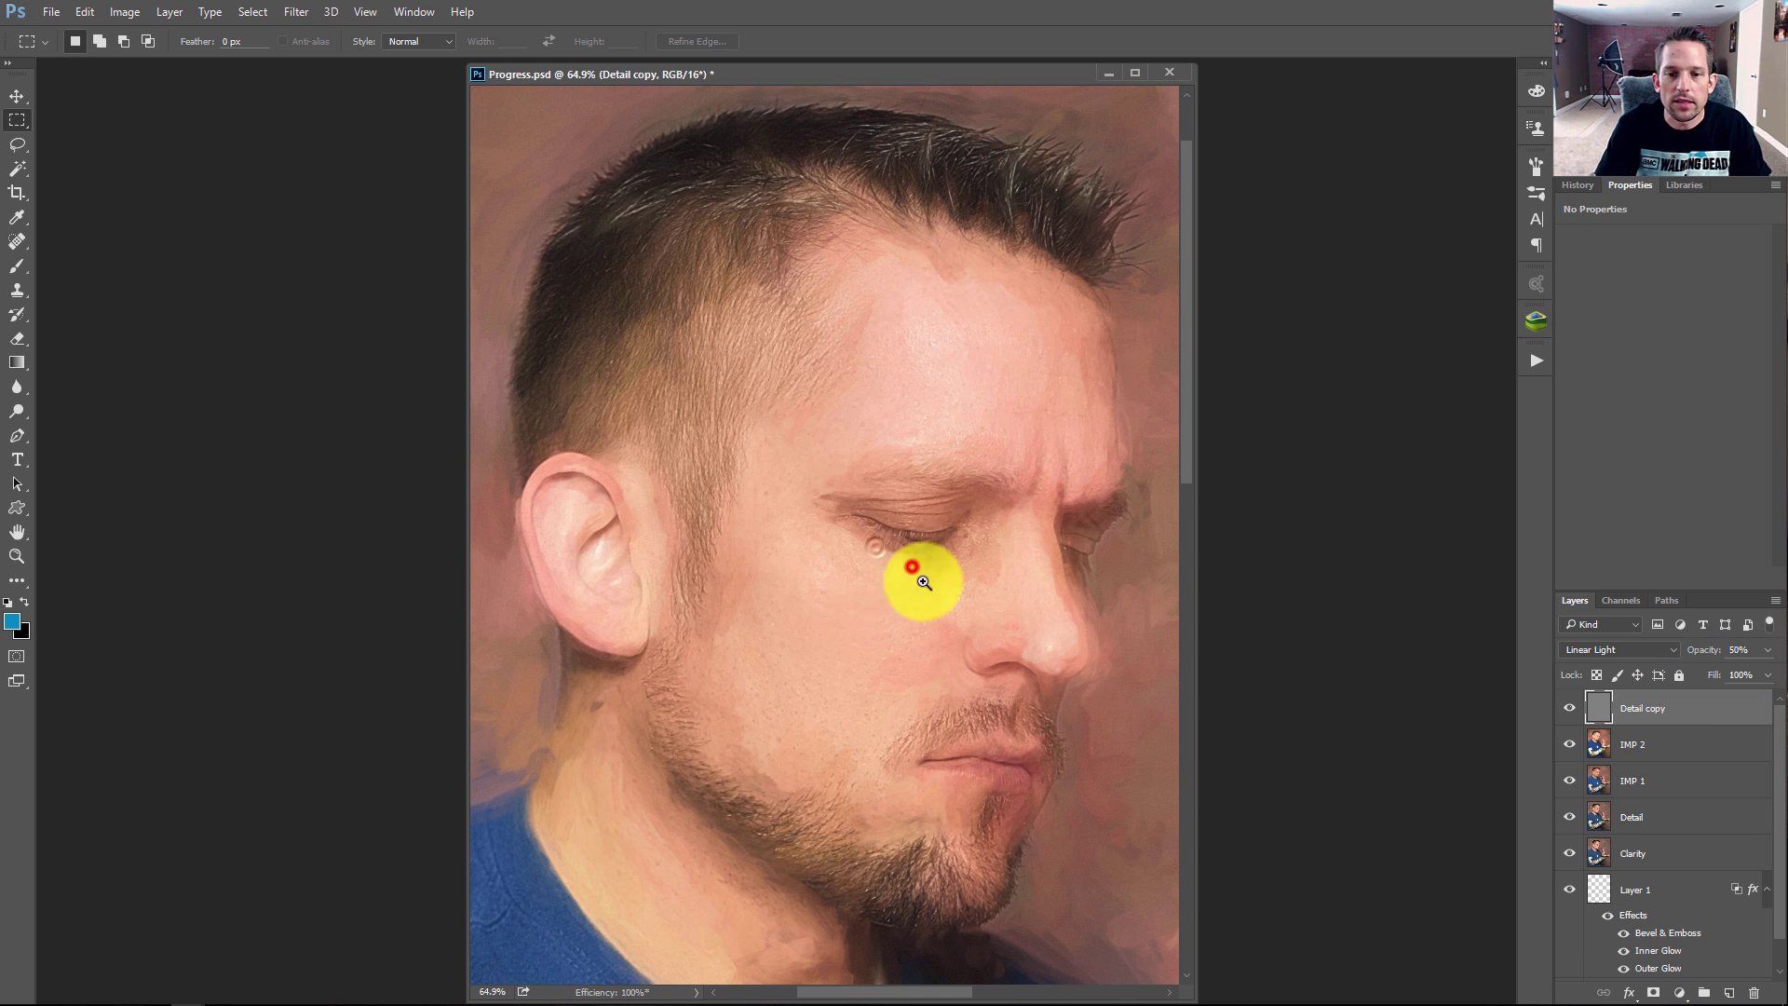
right_click(1088, 607)
click(1111, 613)
drag(1032, 411, 886, 407)
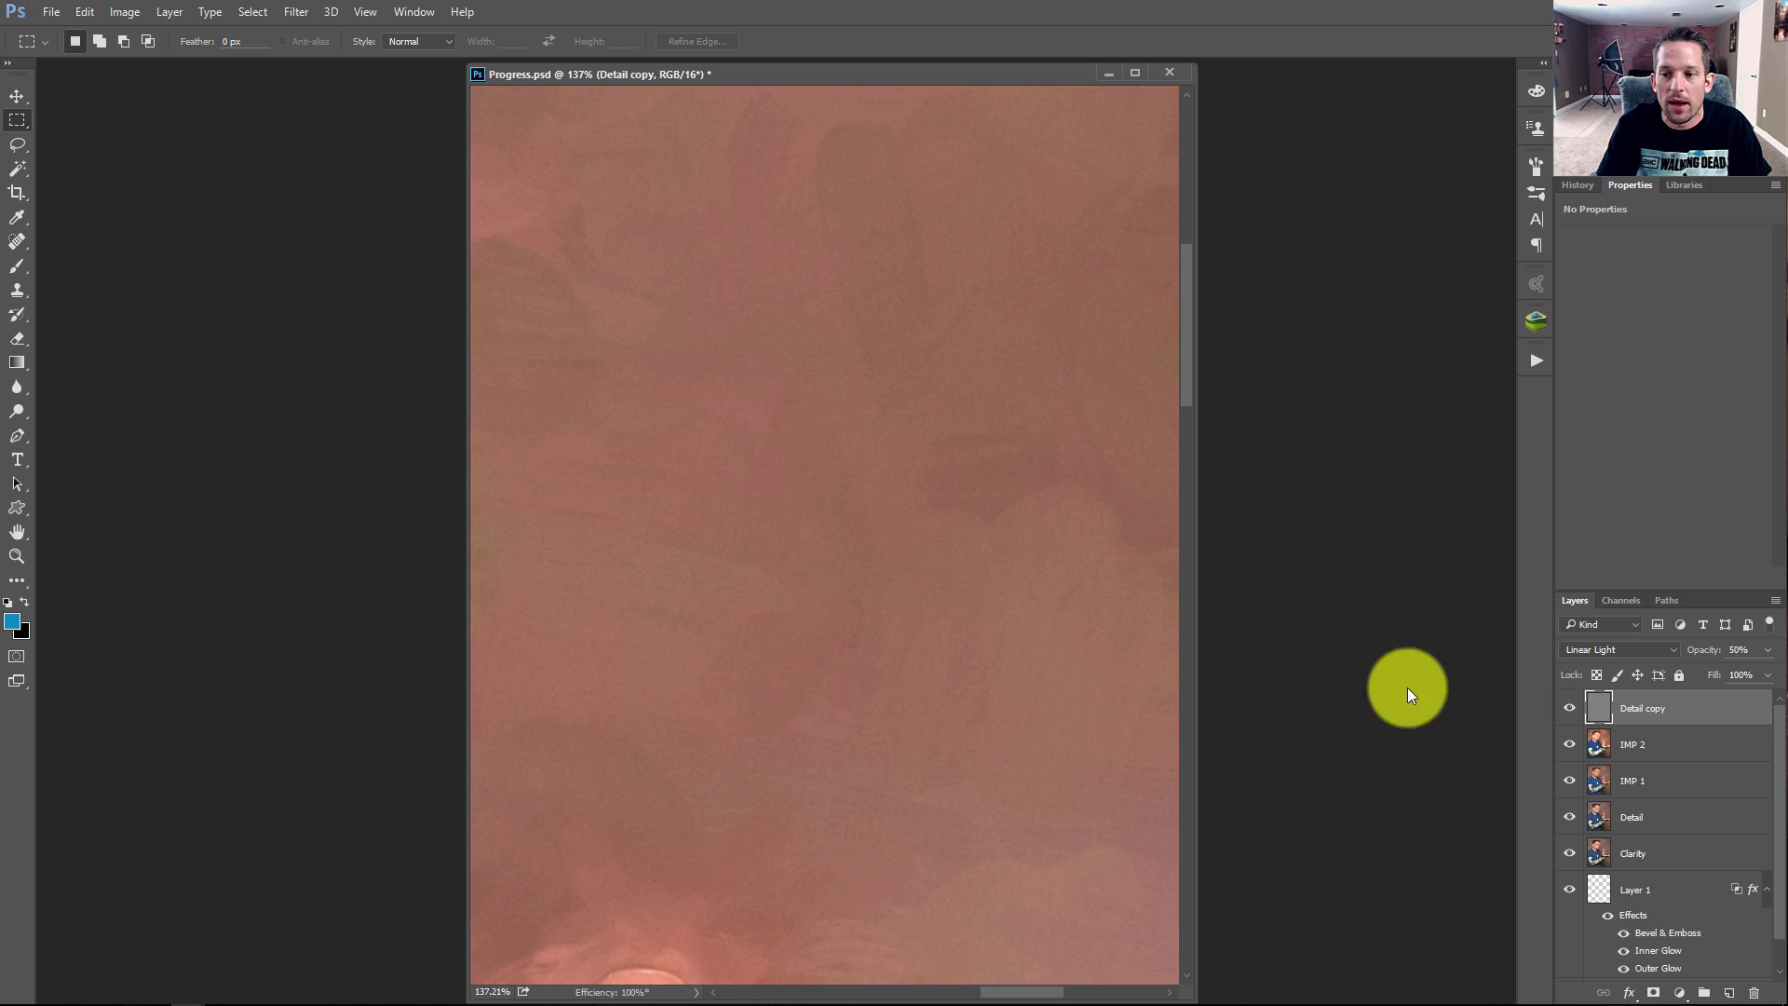
click(1569, 713)
right_click(965, 568)
- Add a layer mask to Detail copy and invert it to black to hide all sharpening
click(989, 572)
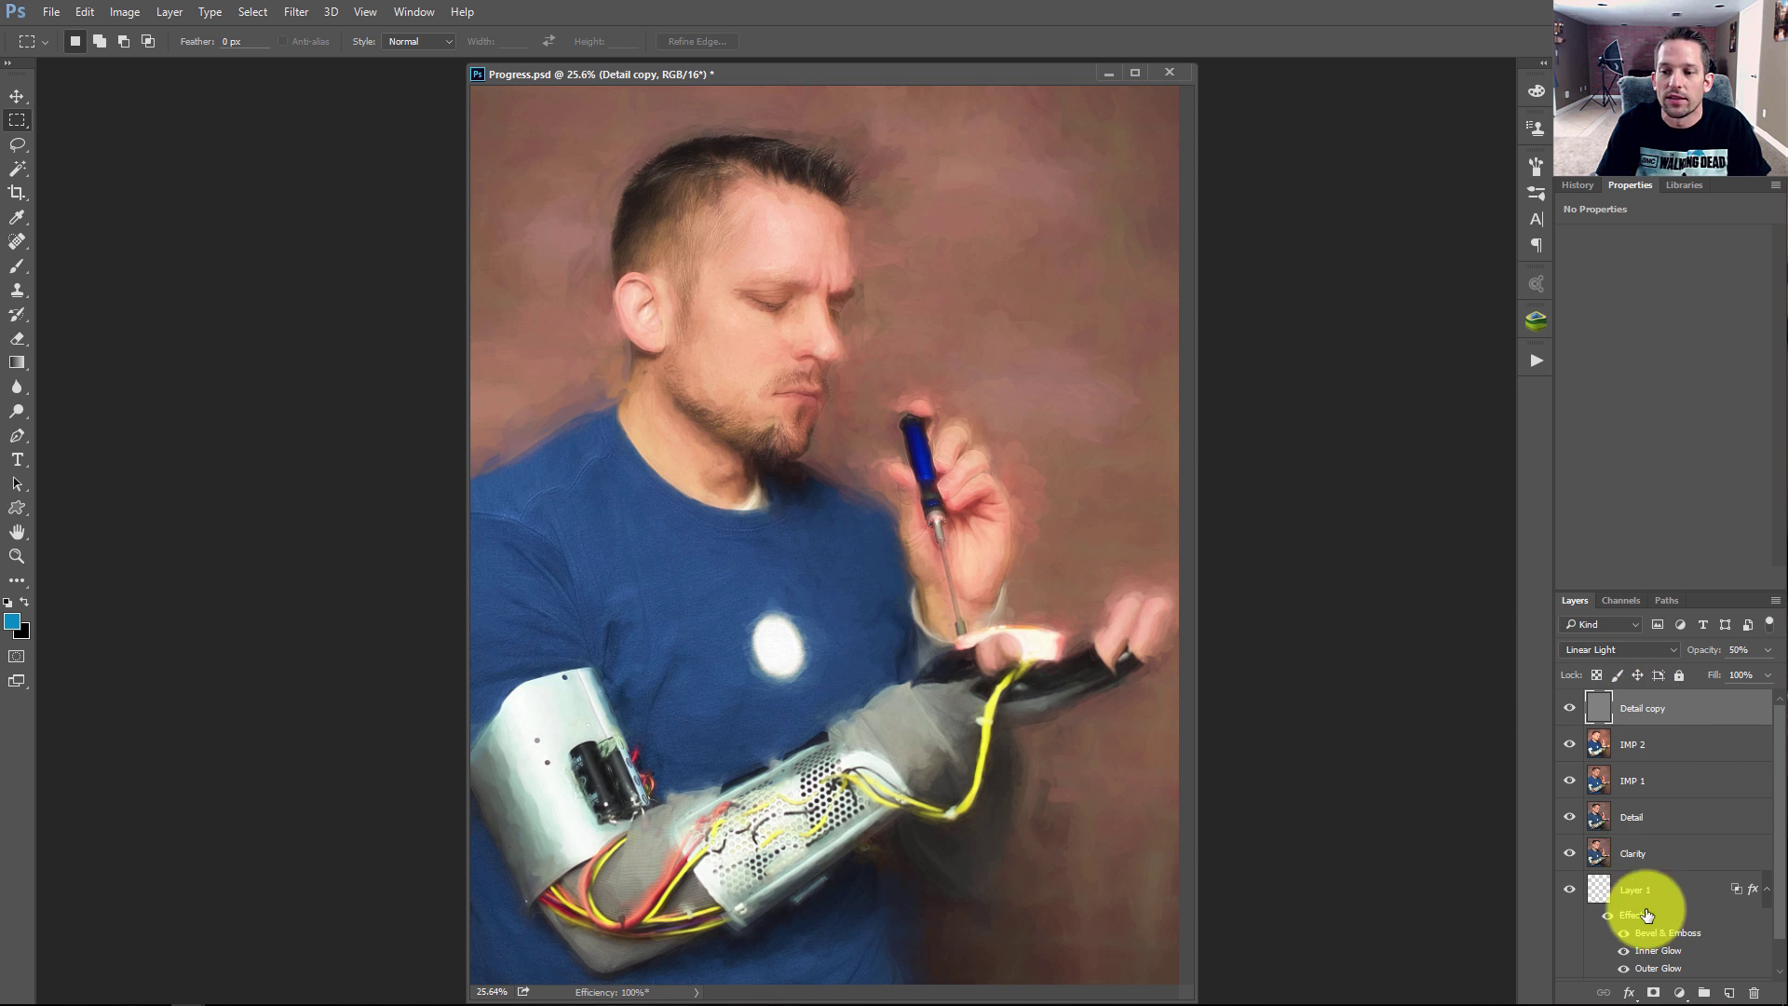
click(1654, 995)
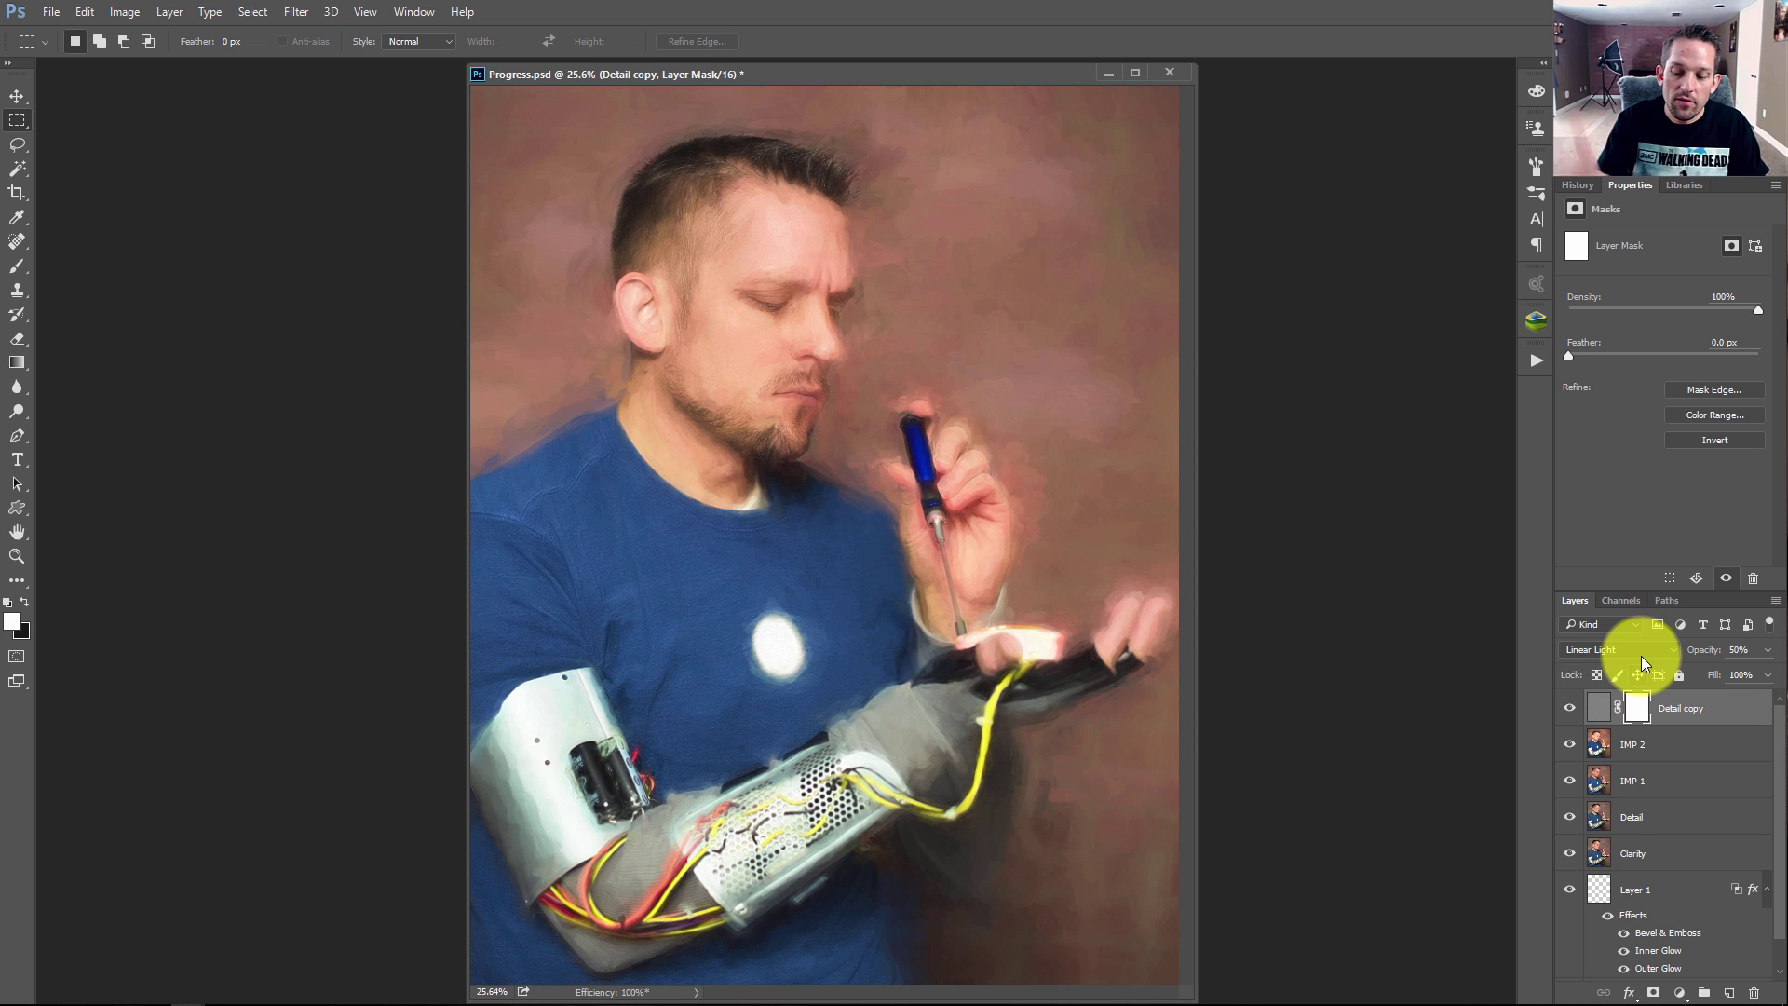
key(ctrl+i)
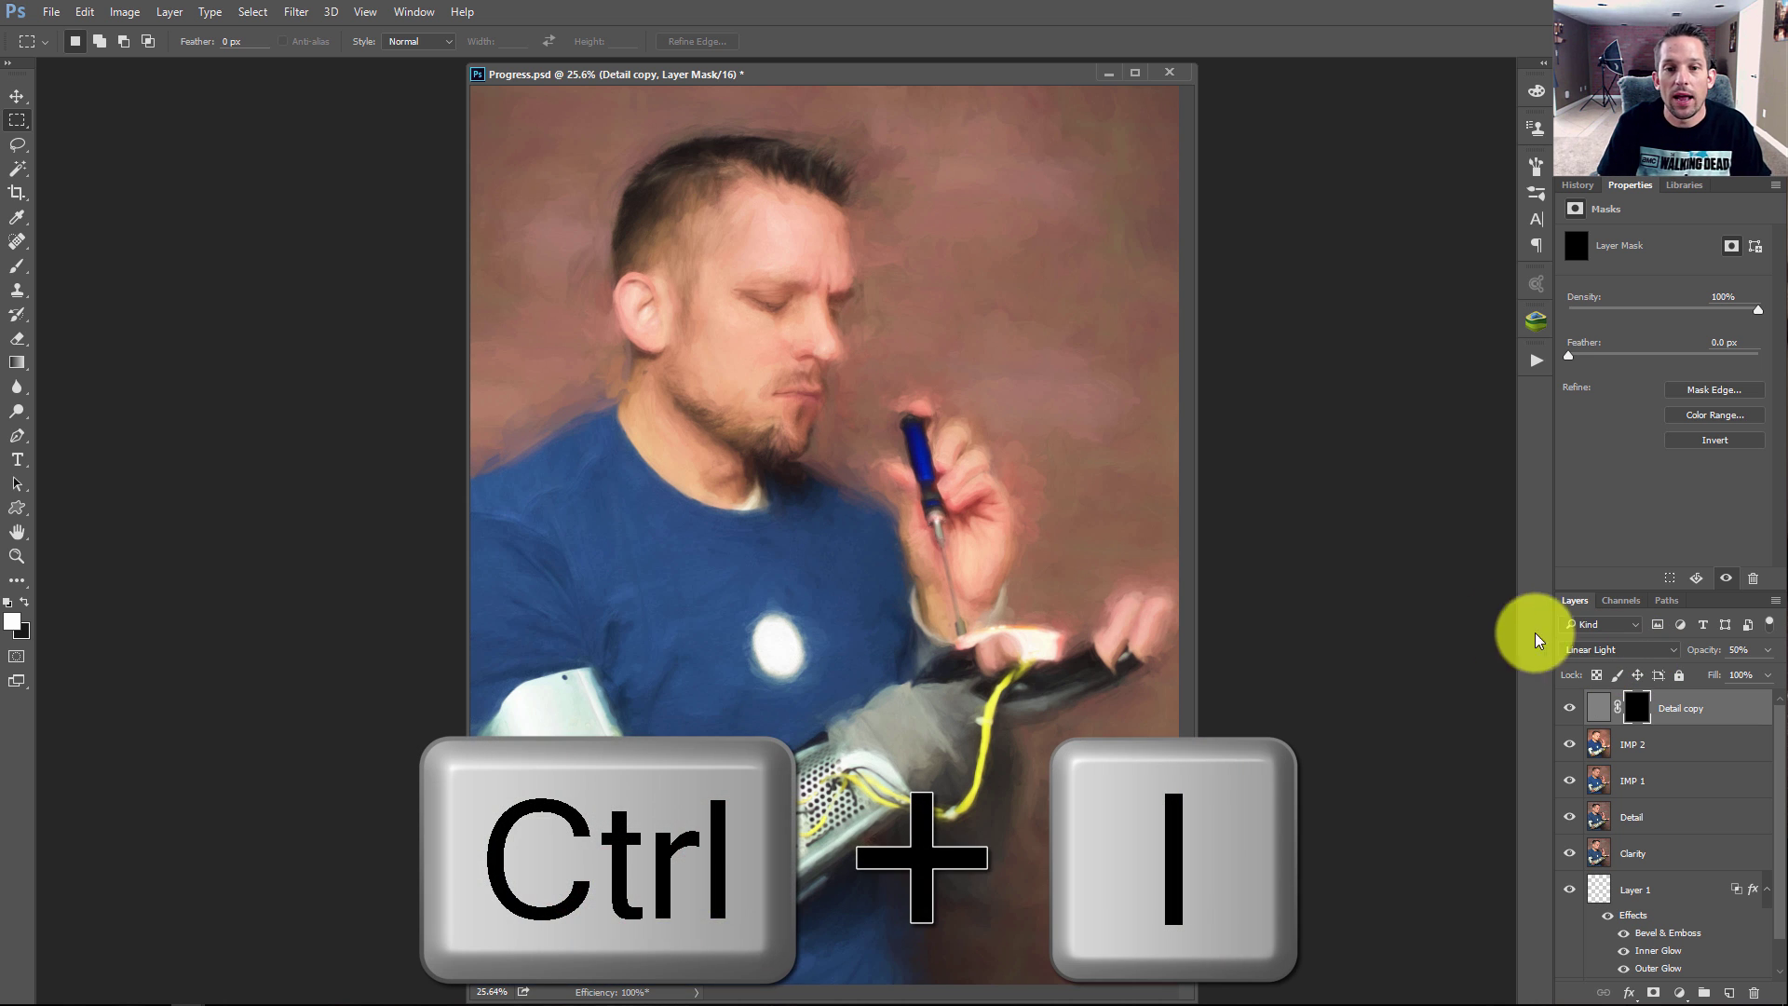
scroll(690, 200, up, 3)
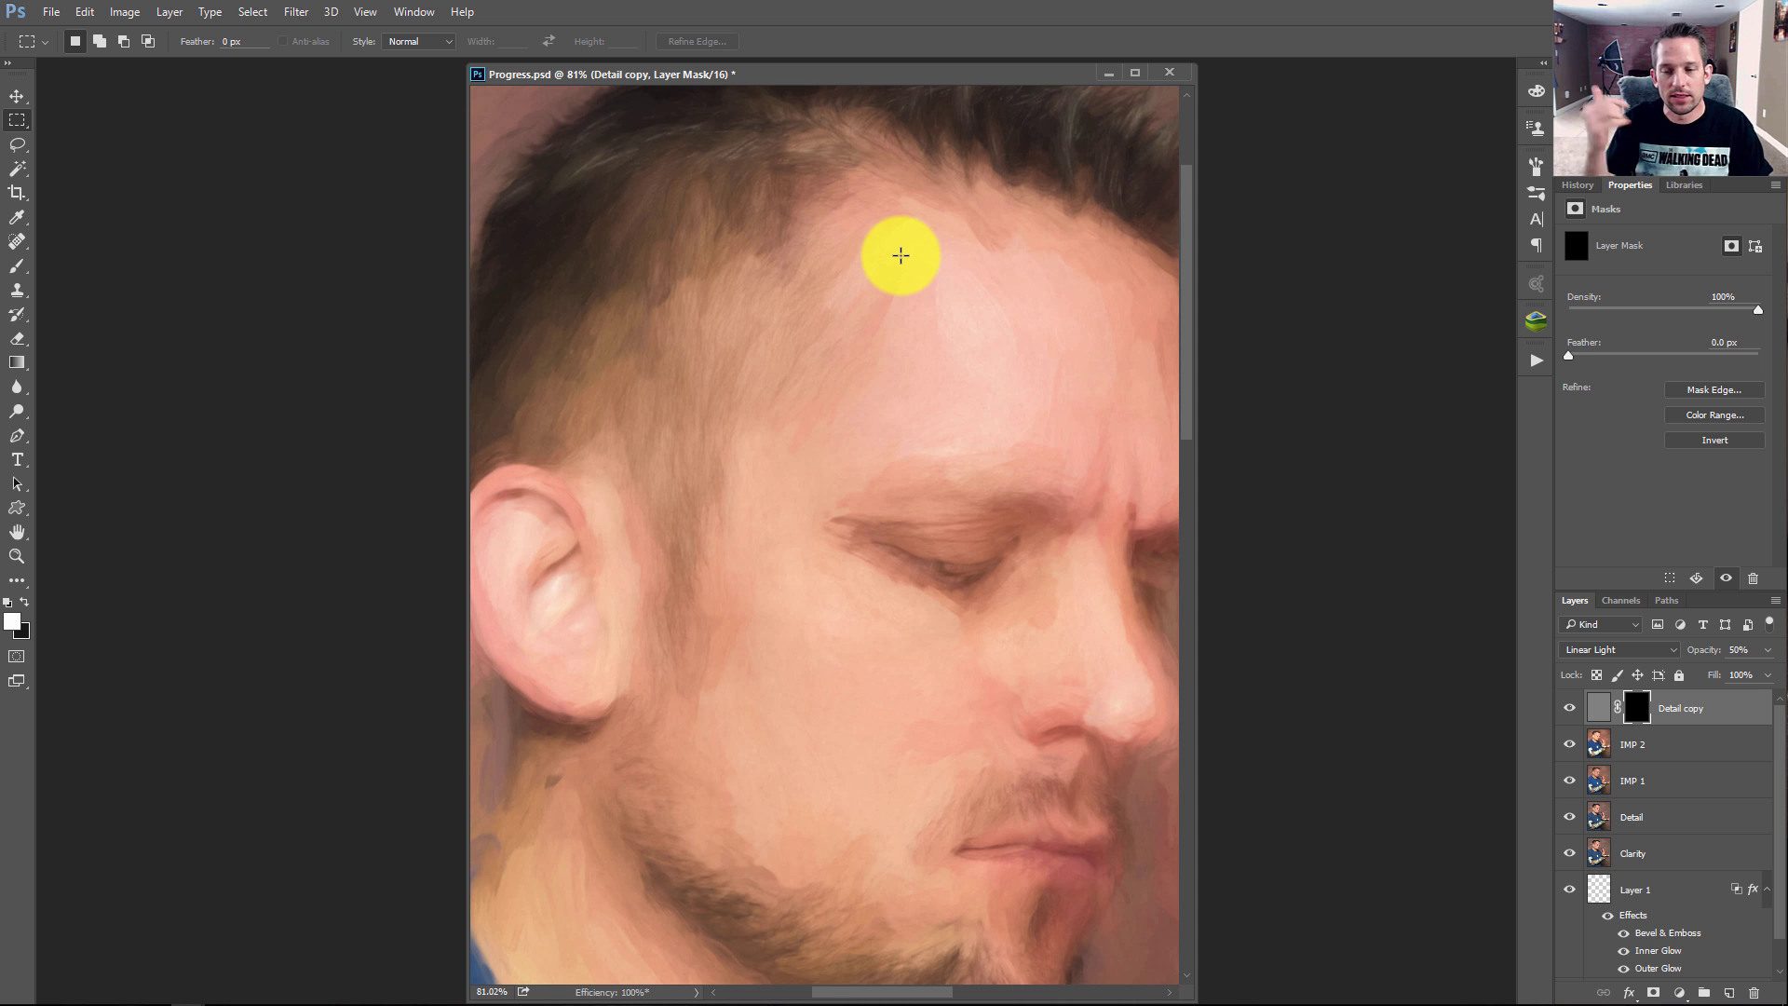
- Frame the head, target the Detail copy mask and shrink the brush to 250
right_click(985, 434)
click(1003, 447)
scroll(758, 312, up, 5)
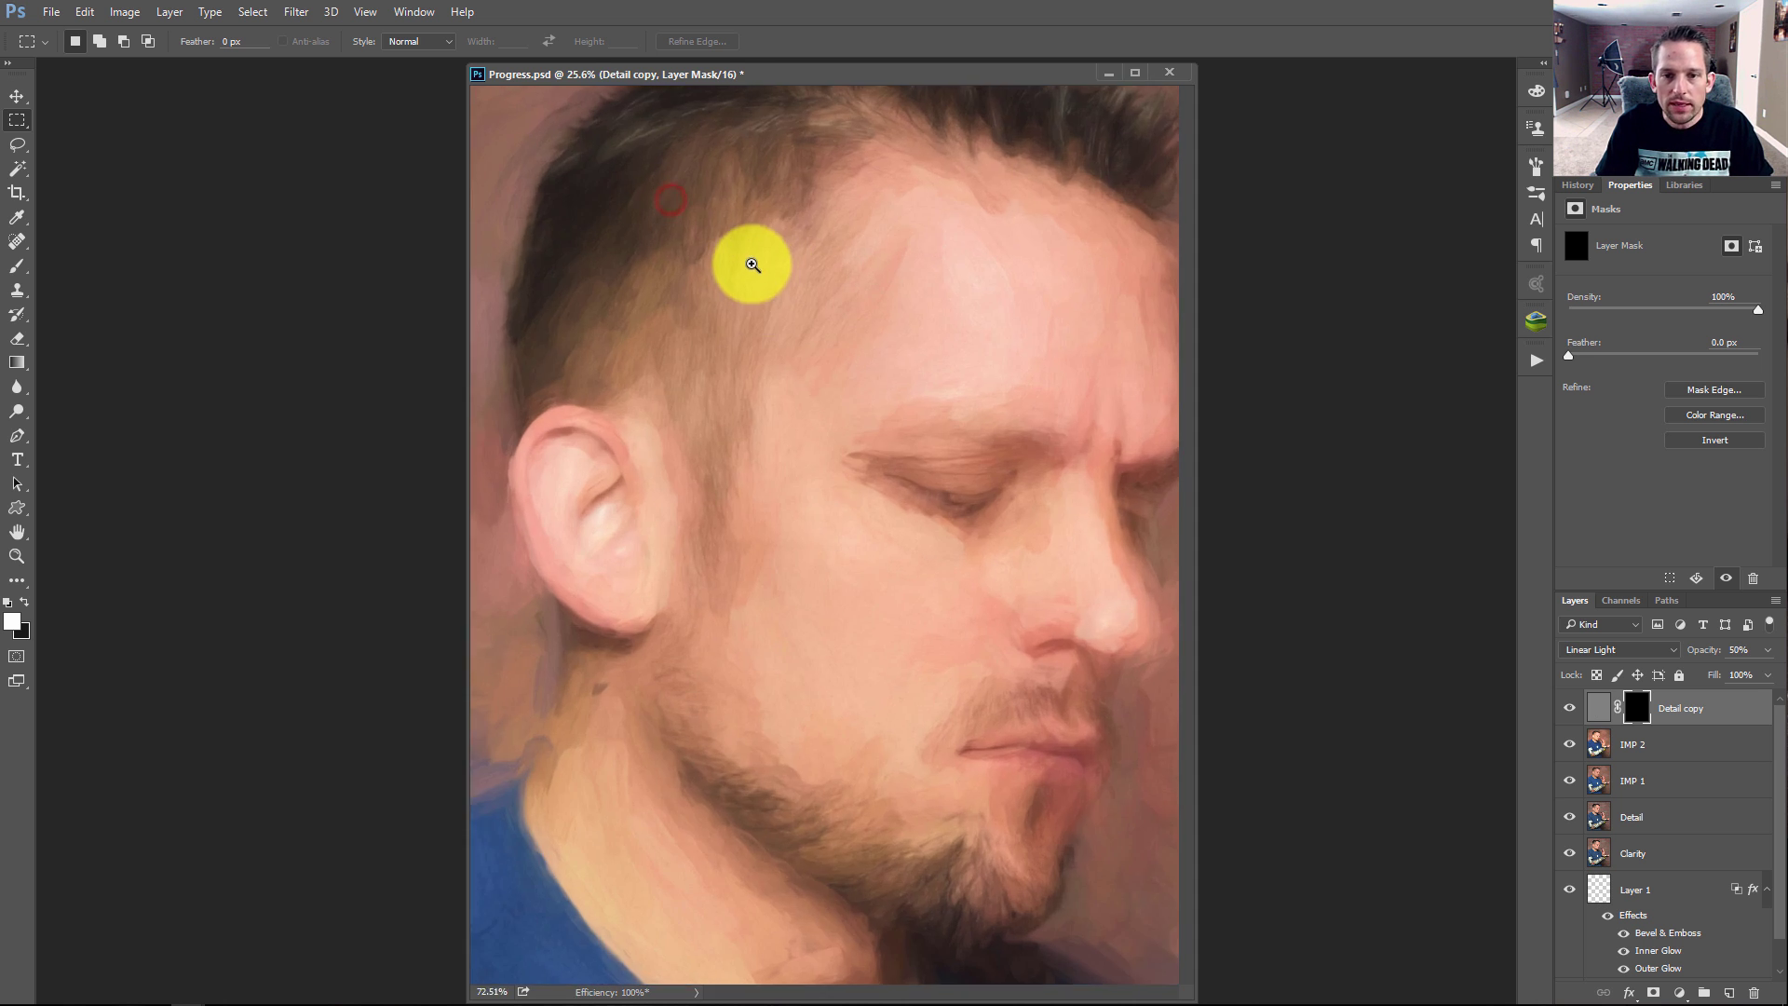
drag(737, 293, 723, 351)
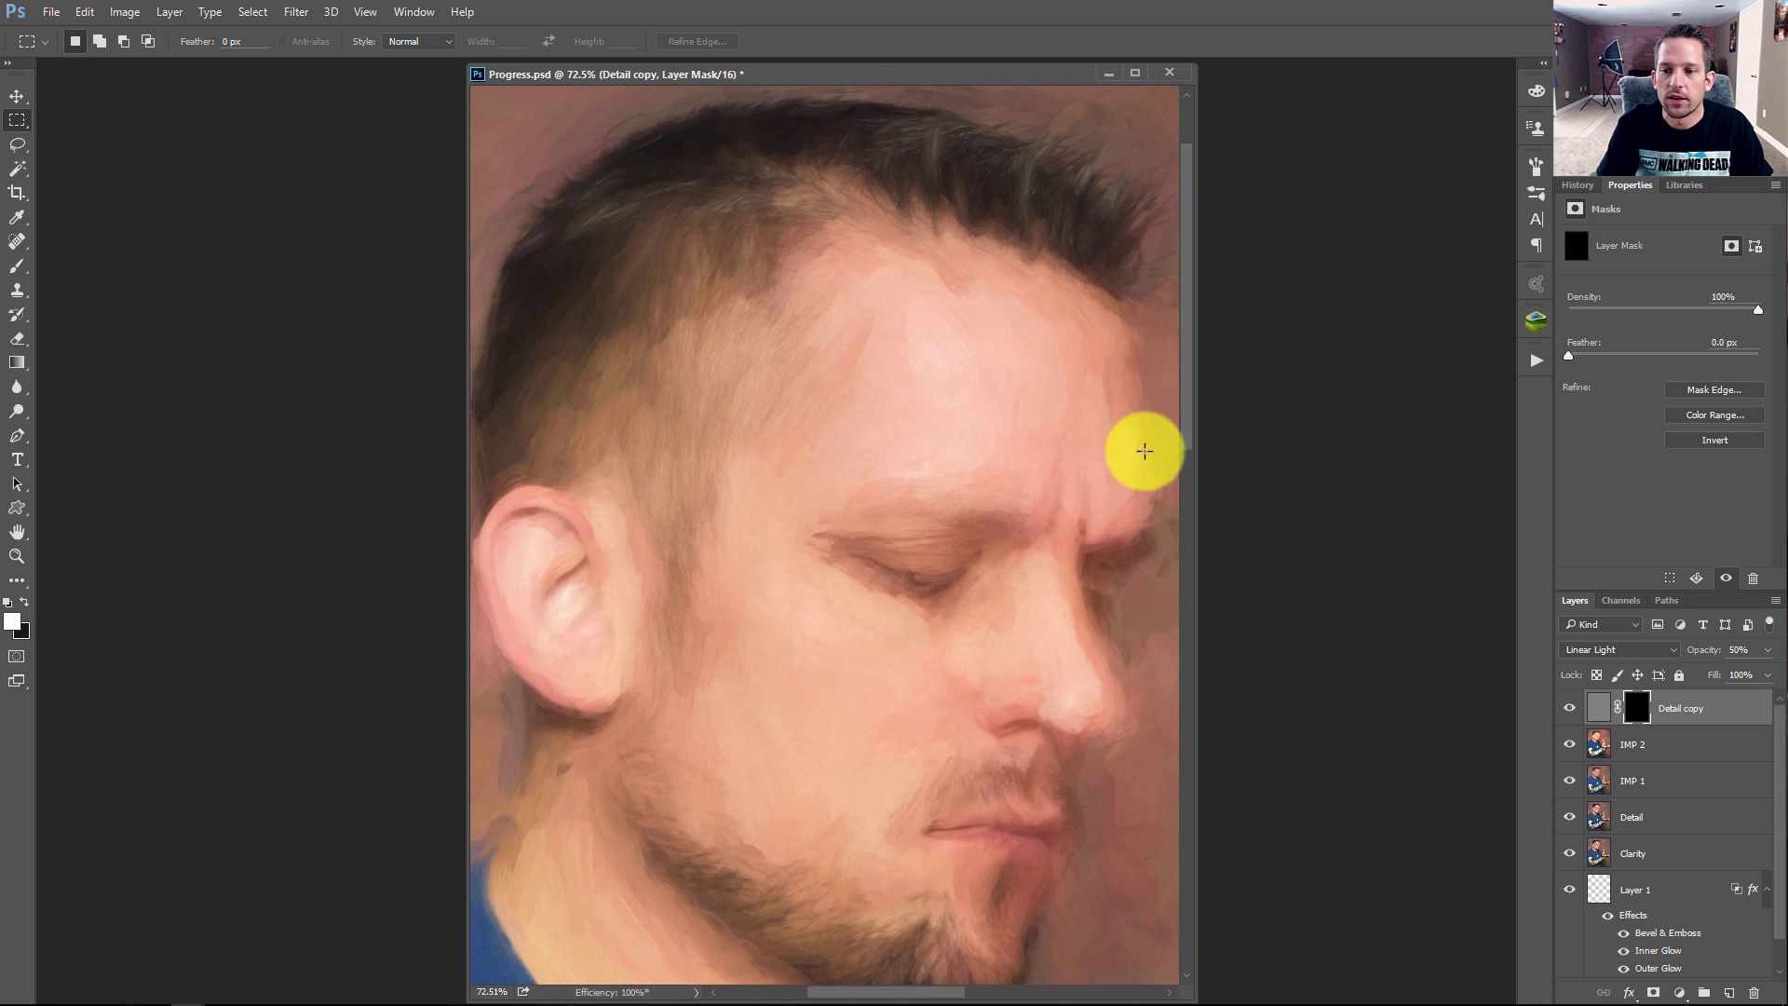
click(1642, 713)
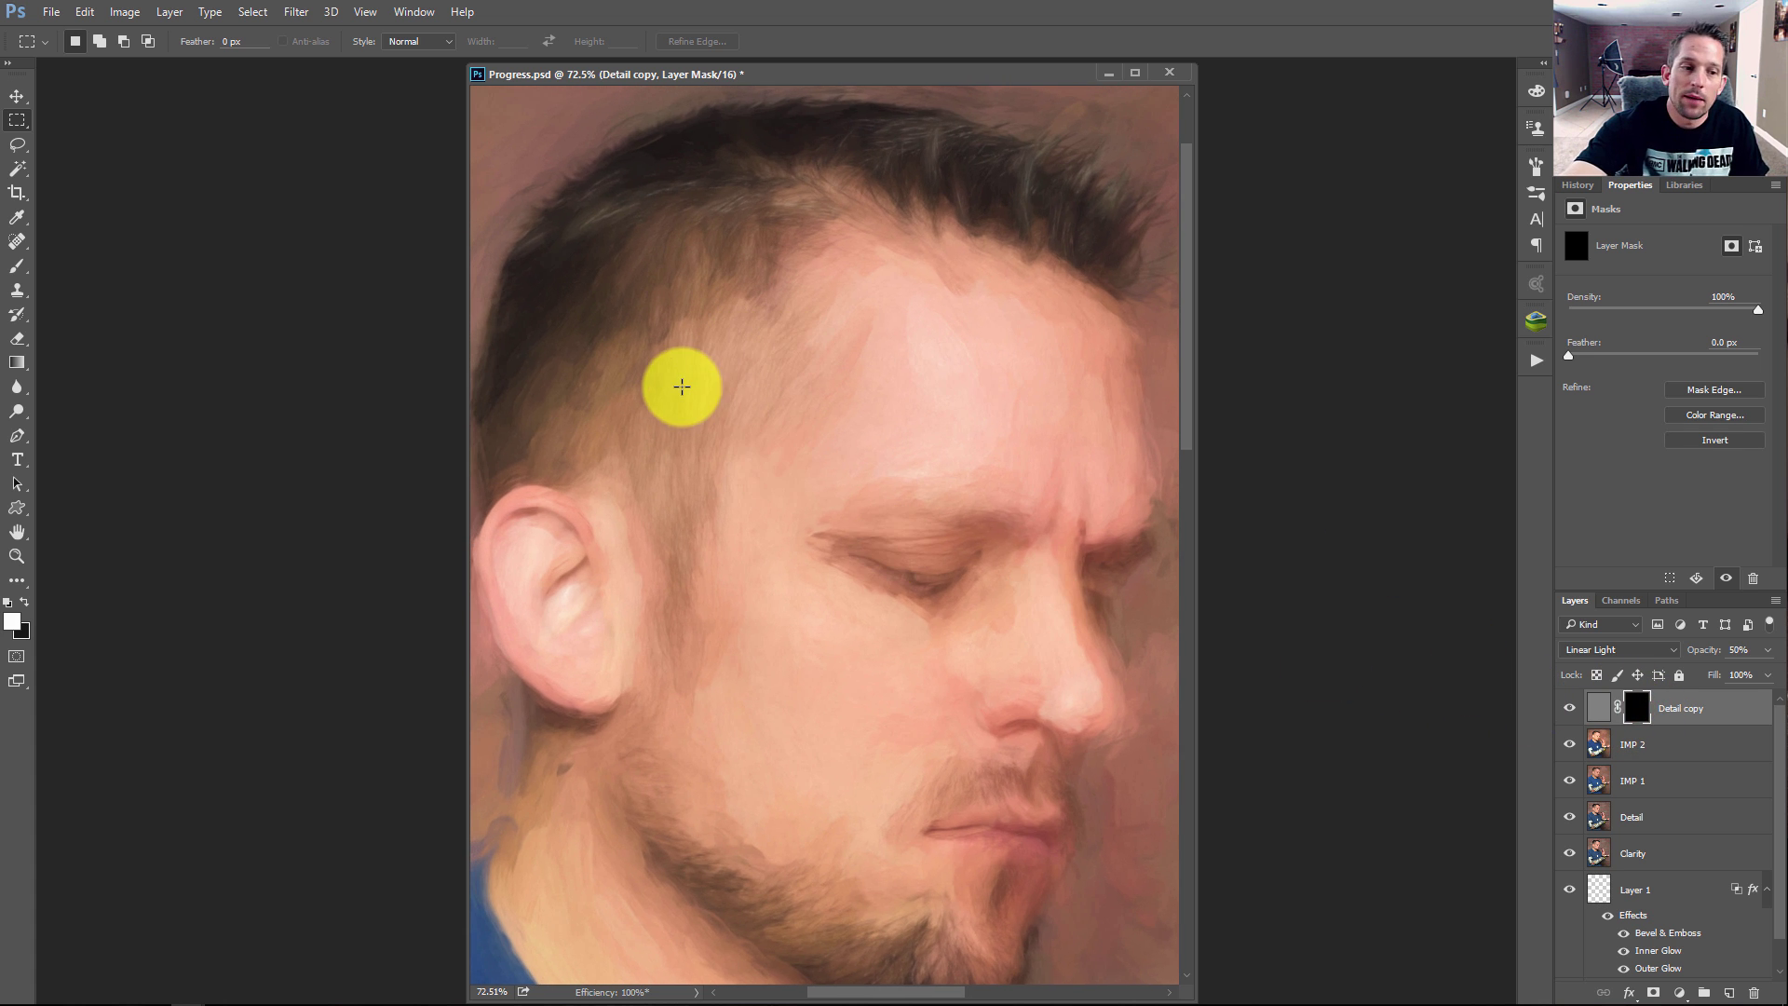
key(b)
key(bracketleft)
key(bracketleft)
key(bracketleft)
key(bracketleft)
key(bracketleft)
key(bracketleft)
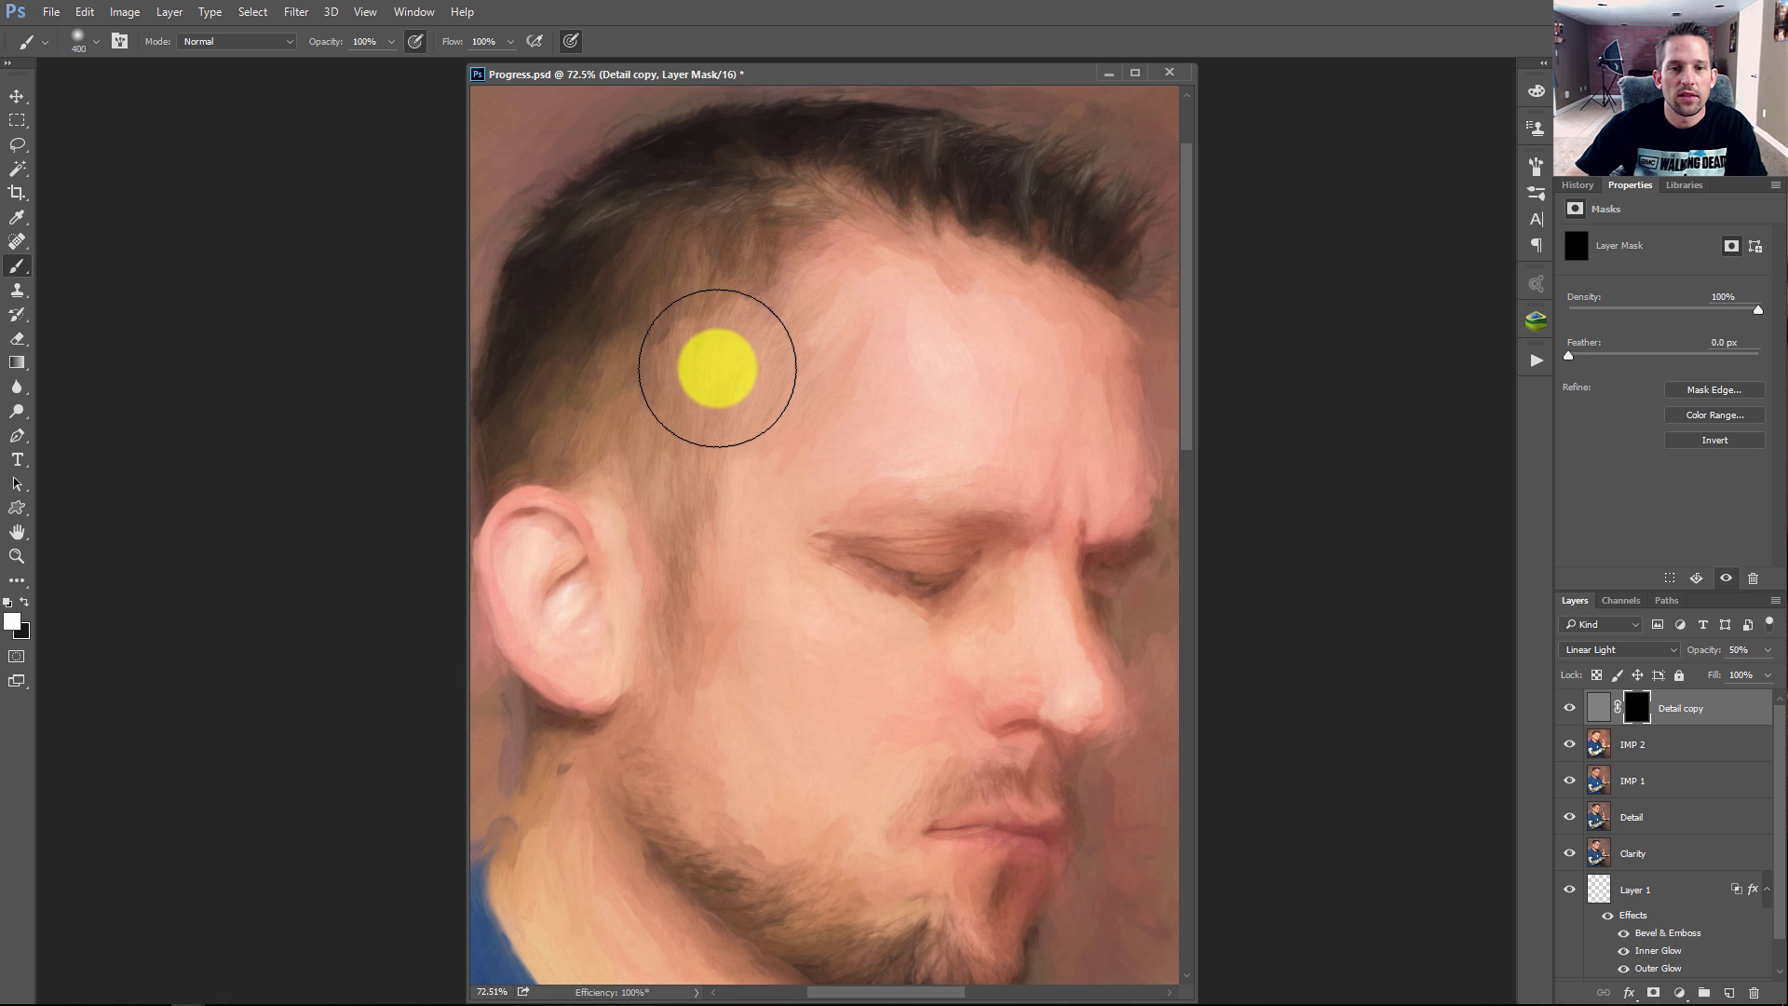
key(bracketleft)
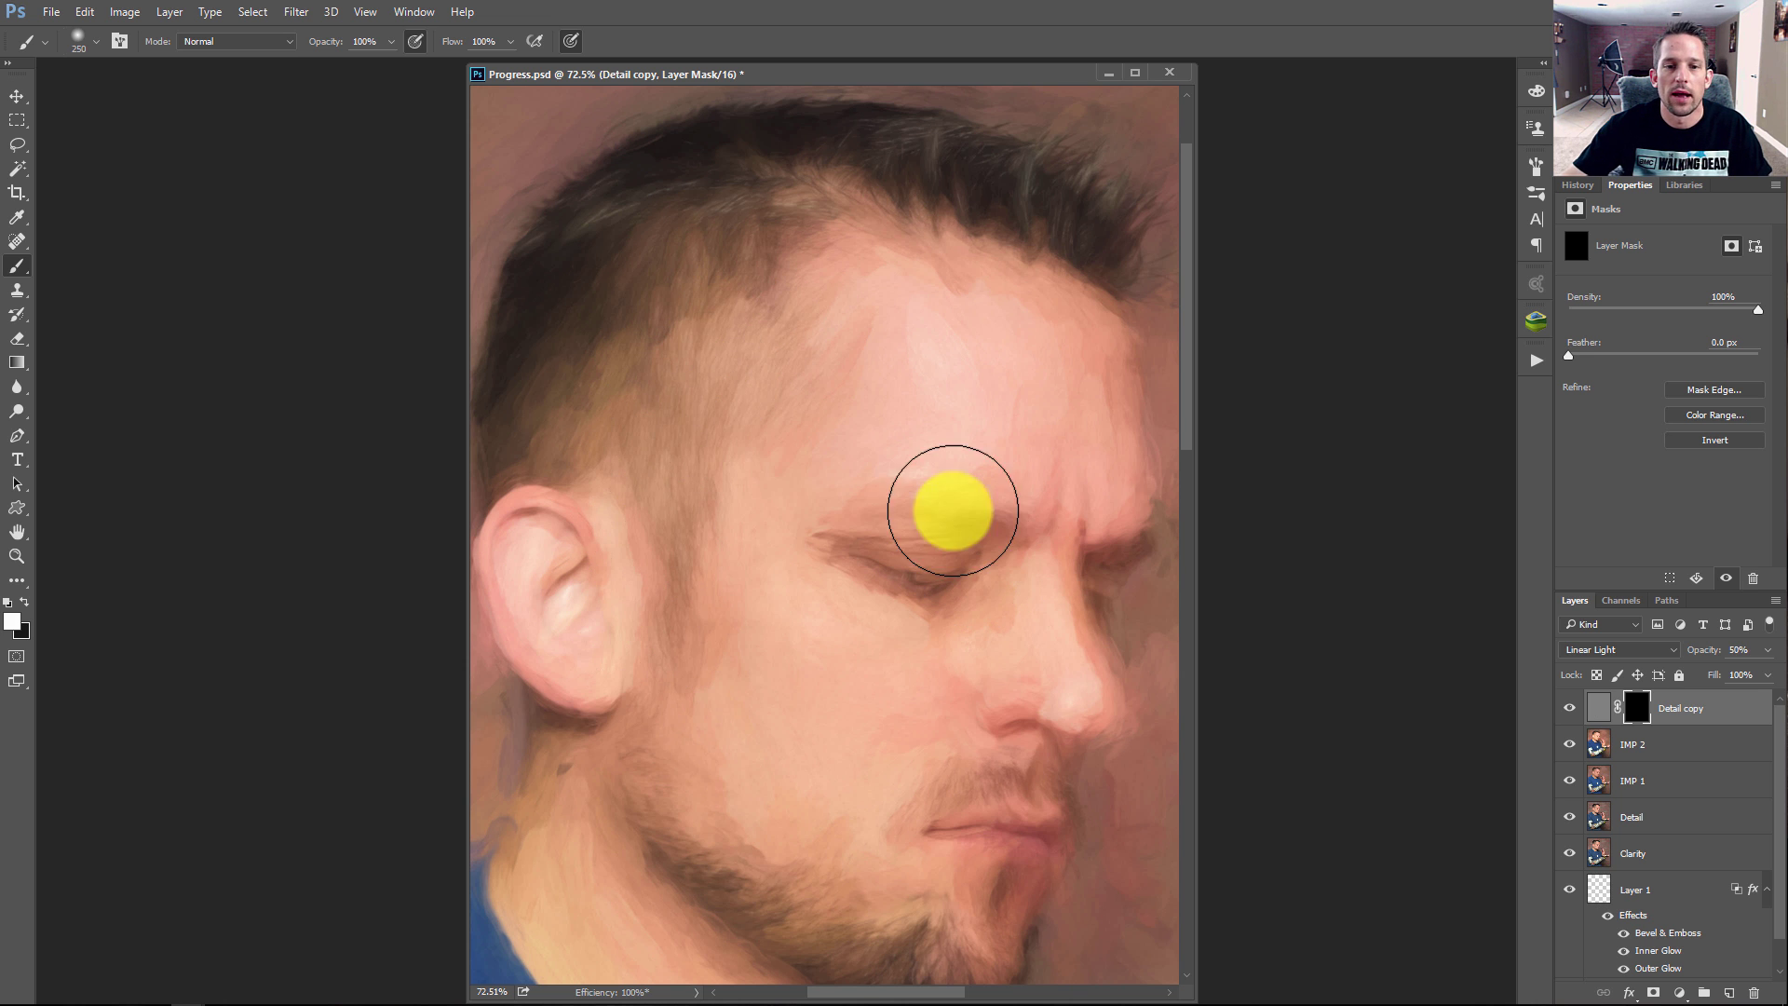
click(591, 403)
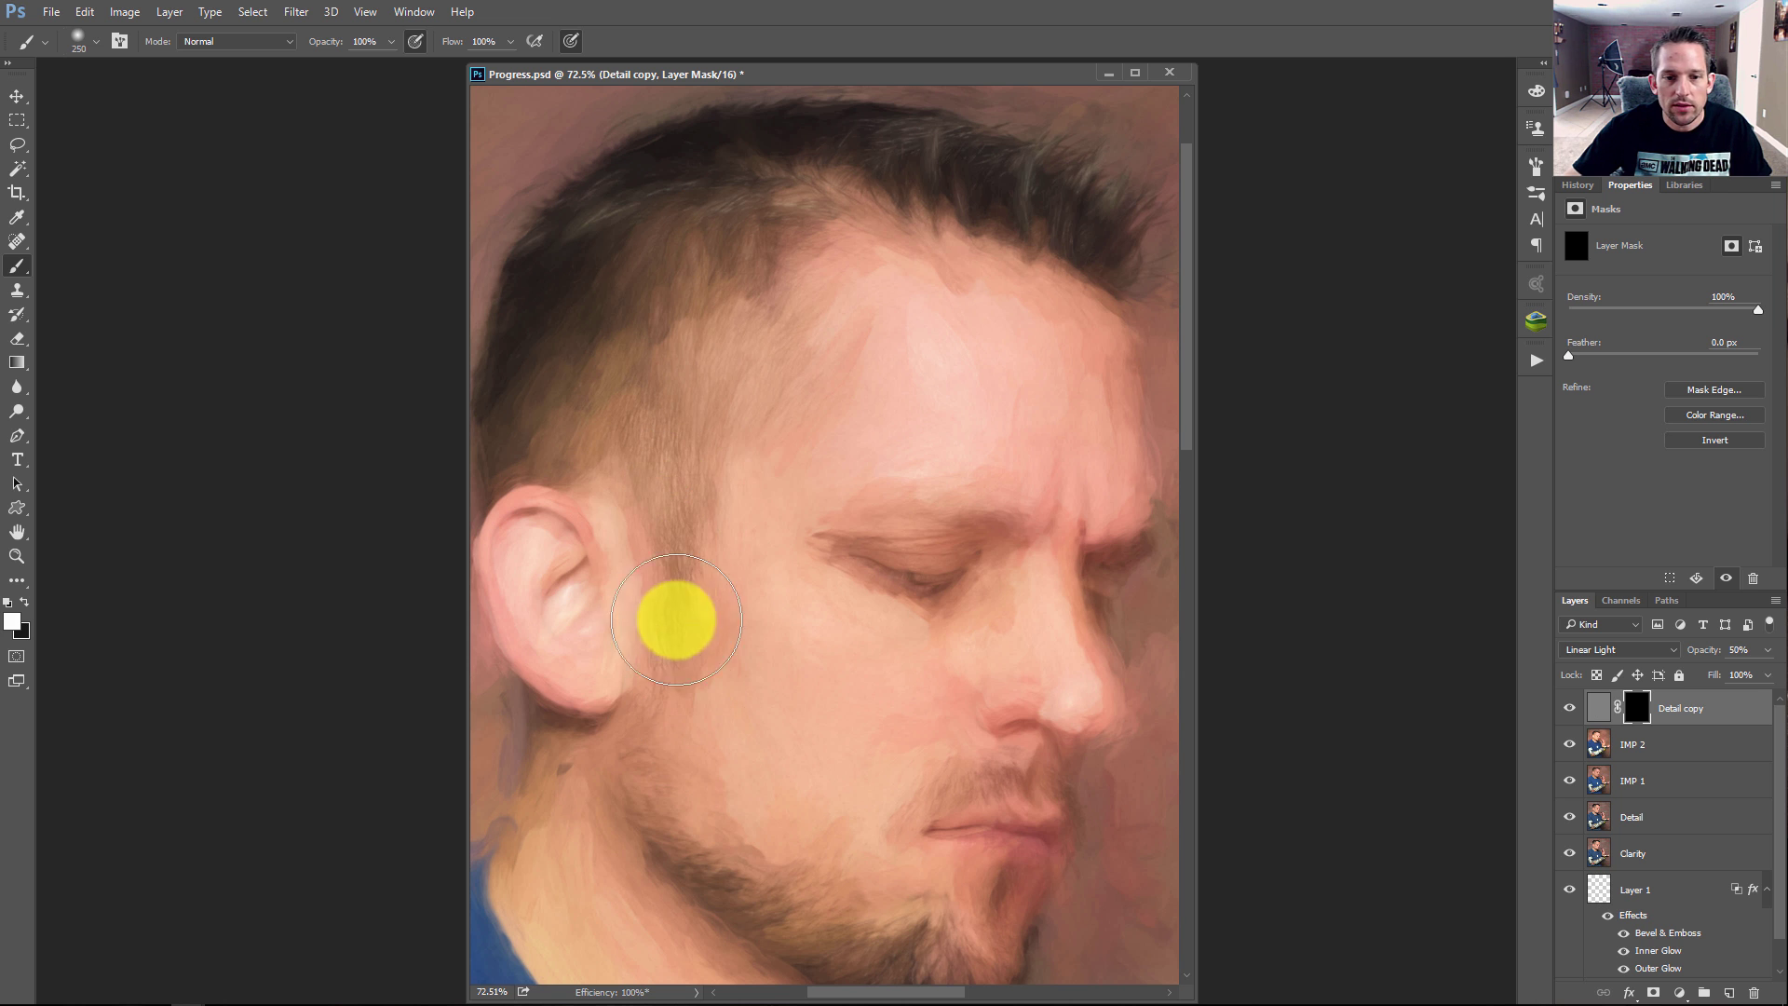
- Paint white on the mask along the sideburn, checking the mask on its own
alt+click(1637, 708)
drag(601, 454, 620, 422)
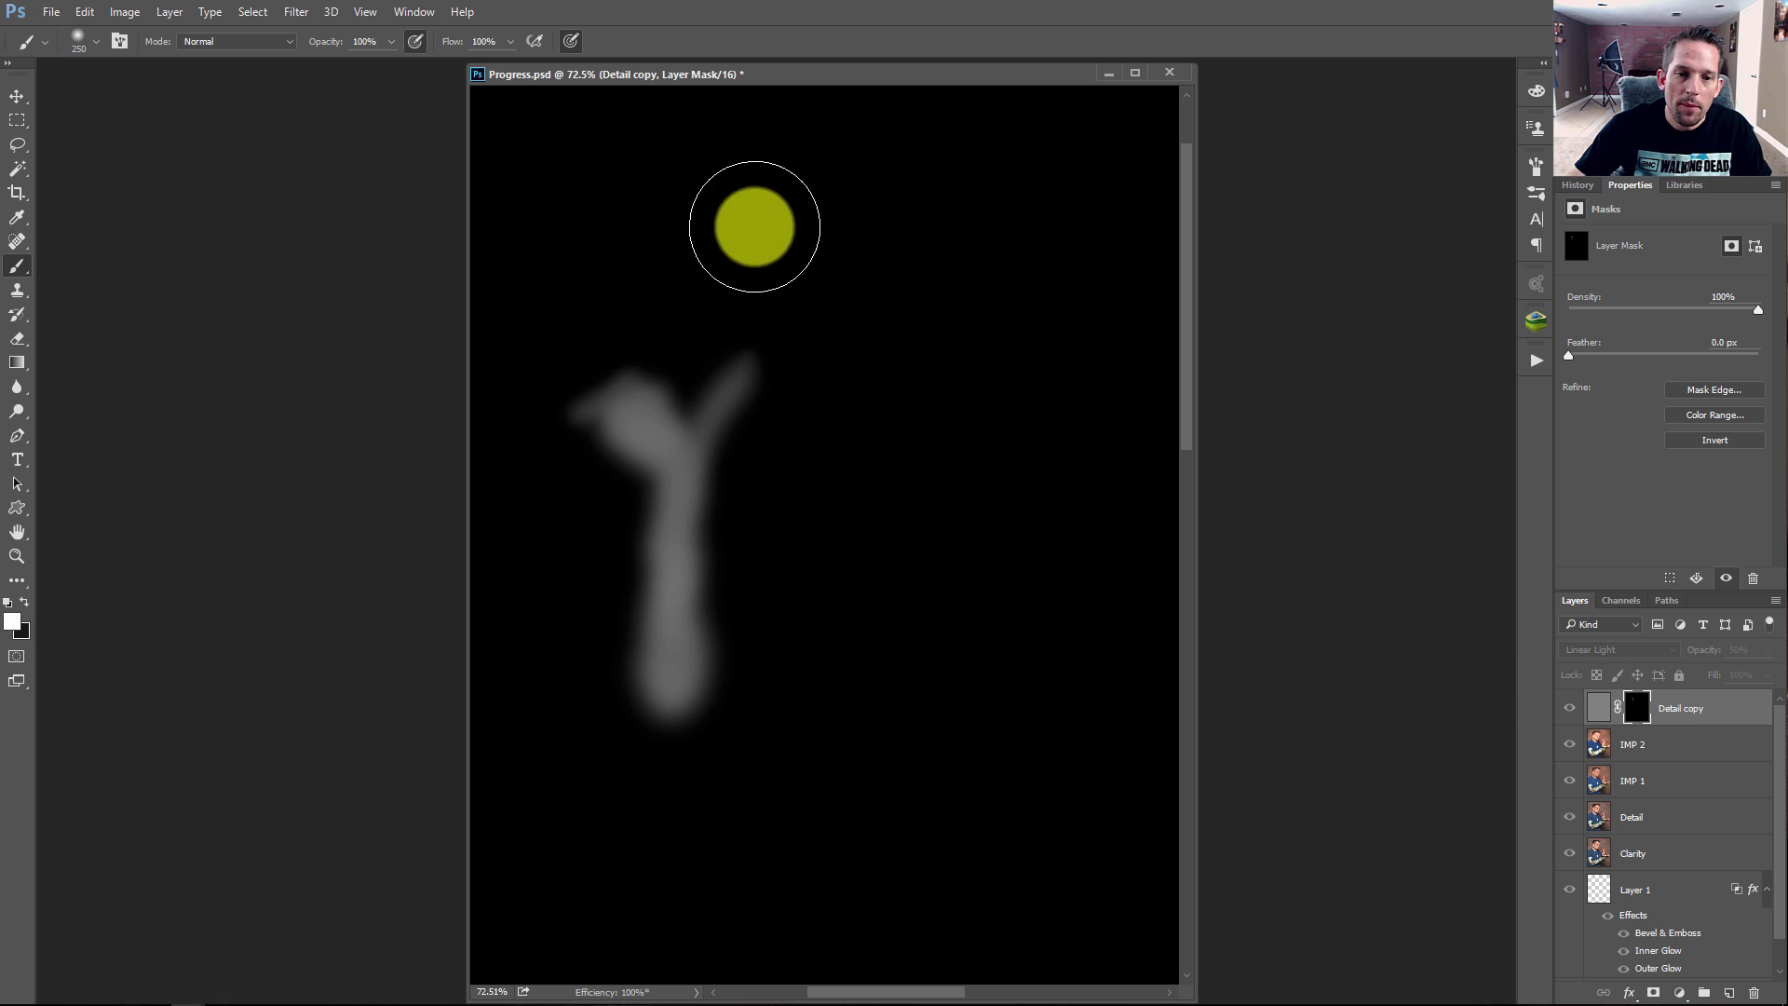
mouse_move(679, 400)
mouse_down()
mouse_move(647, 415)
mouse_move(657, 652)
mouse_up()
alt+click(1629, 715)
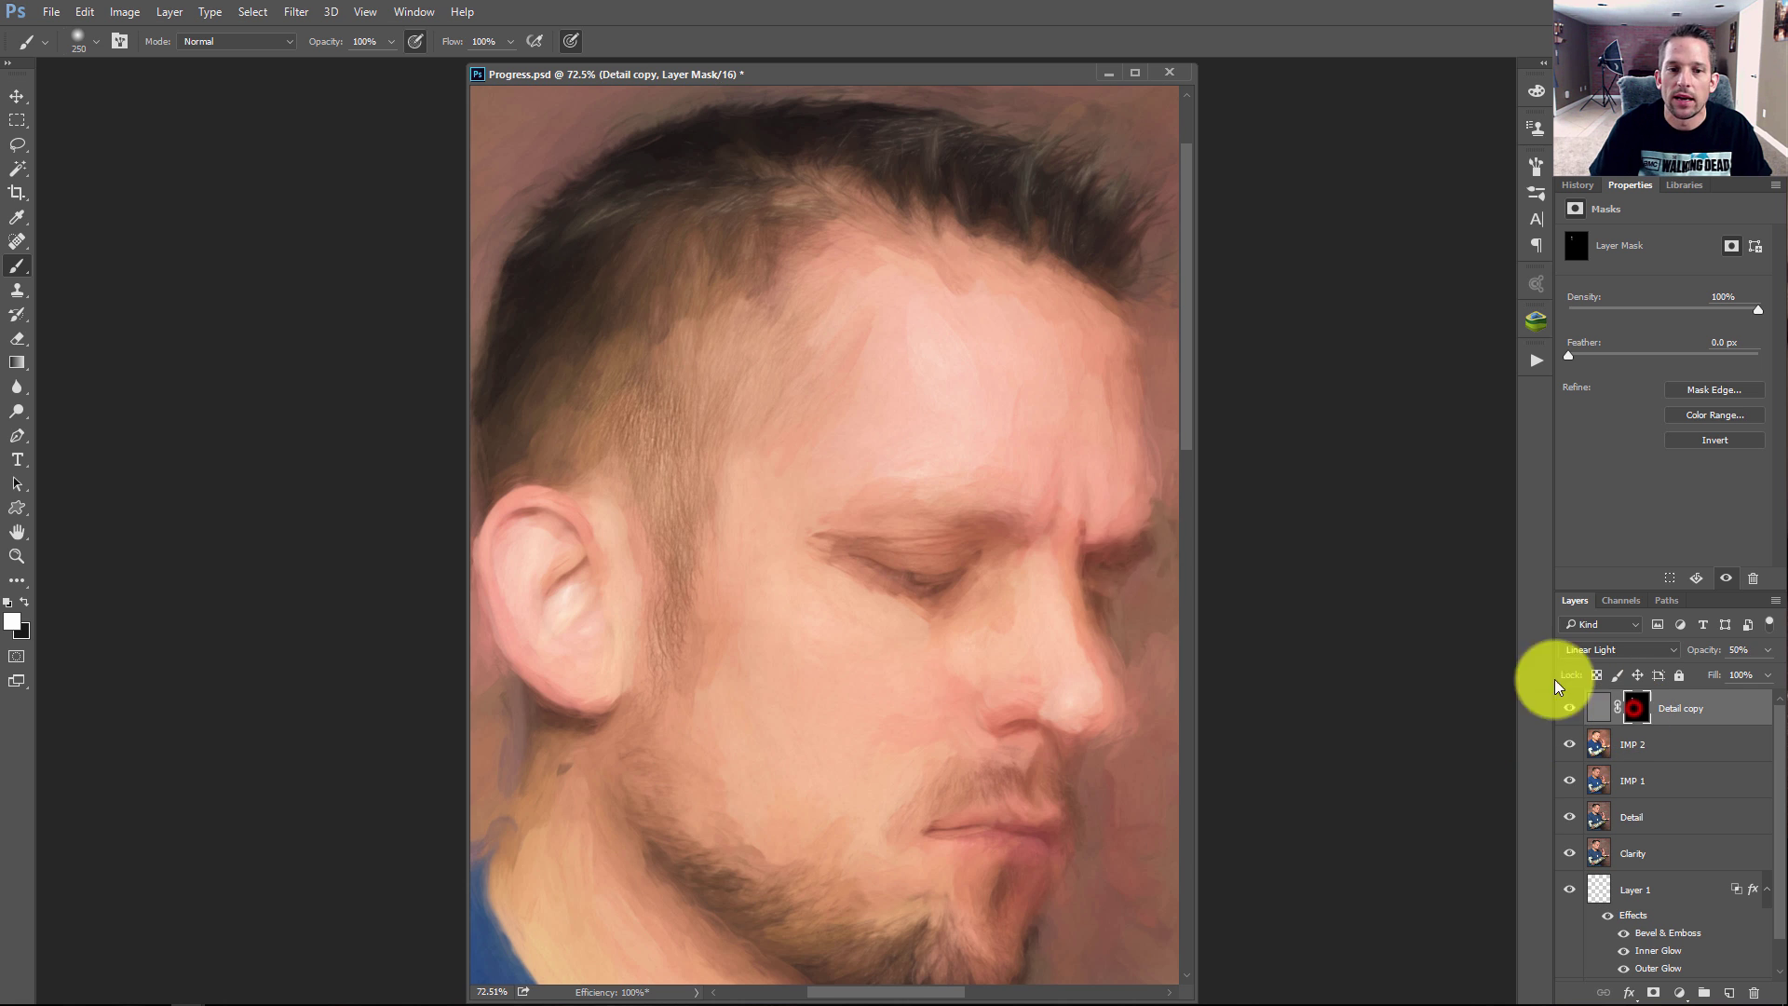
mouse_move(619, 391)
mouse_down()
mouse_move(626, 466)
mouse_move(687, 500)
mouse_move(675, 662)
mouse_move(690, 563)
mouse_move(679, 599)
mouse_move(591, 679)
mouse_move(538, 540)
mouse_move(567, 450)
mouse_move(627, 360)
mouse_move(783, 248)
mouse_move(743, 207)
mouse_move(758, 212)
mouse_move(643, 220)
mouse_move(751, 227)
mouse_move(802, 185)
mouse_up()
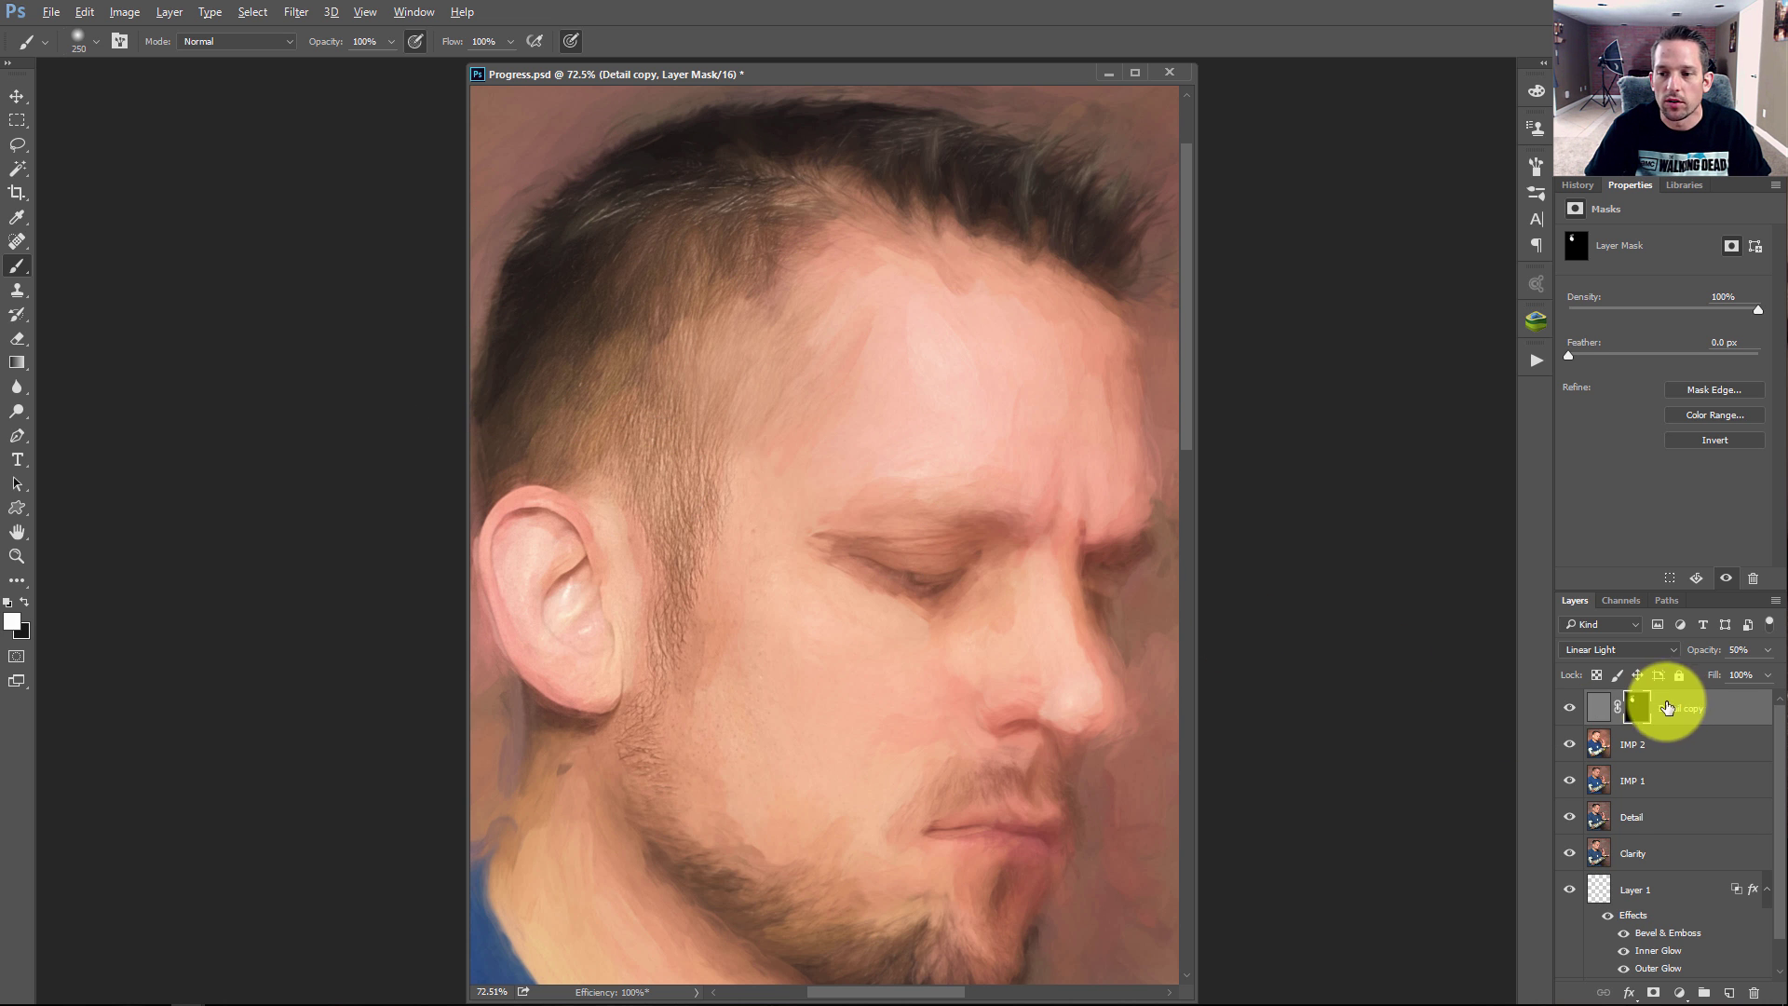
alt+click(1641, 715)
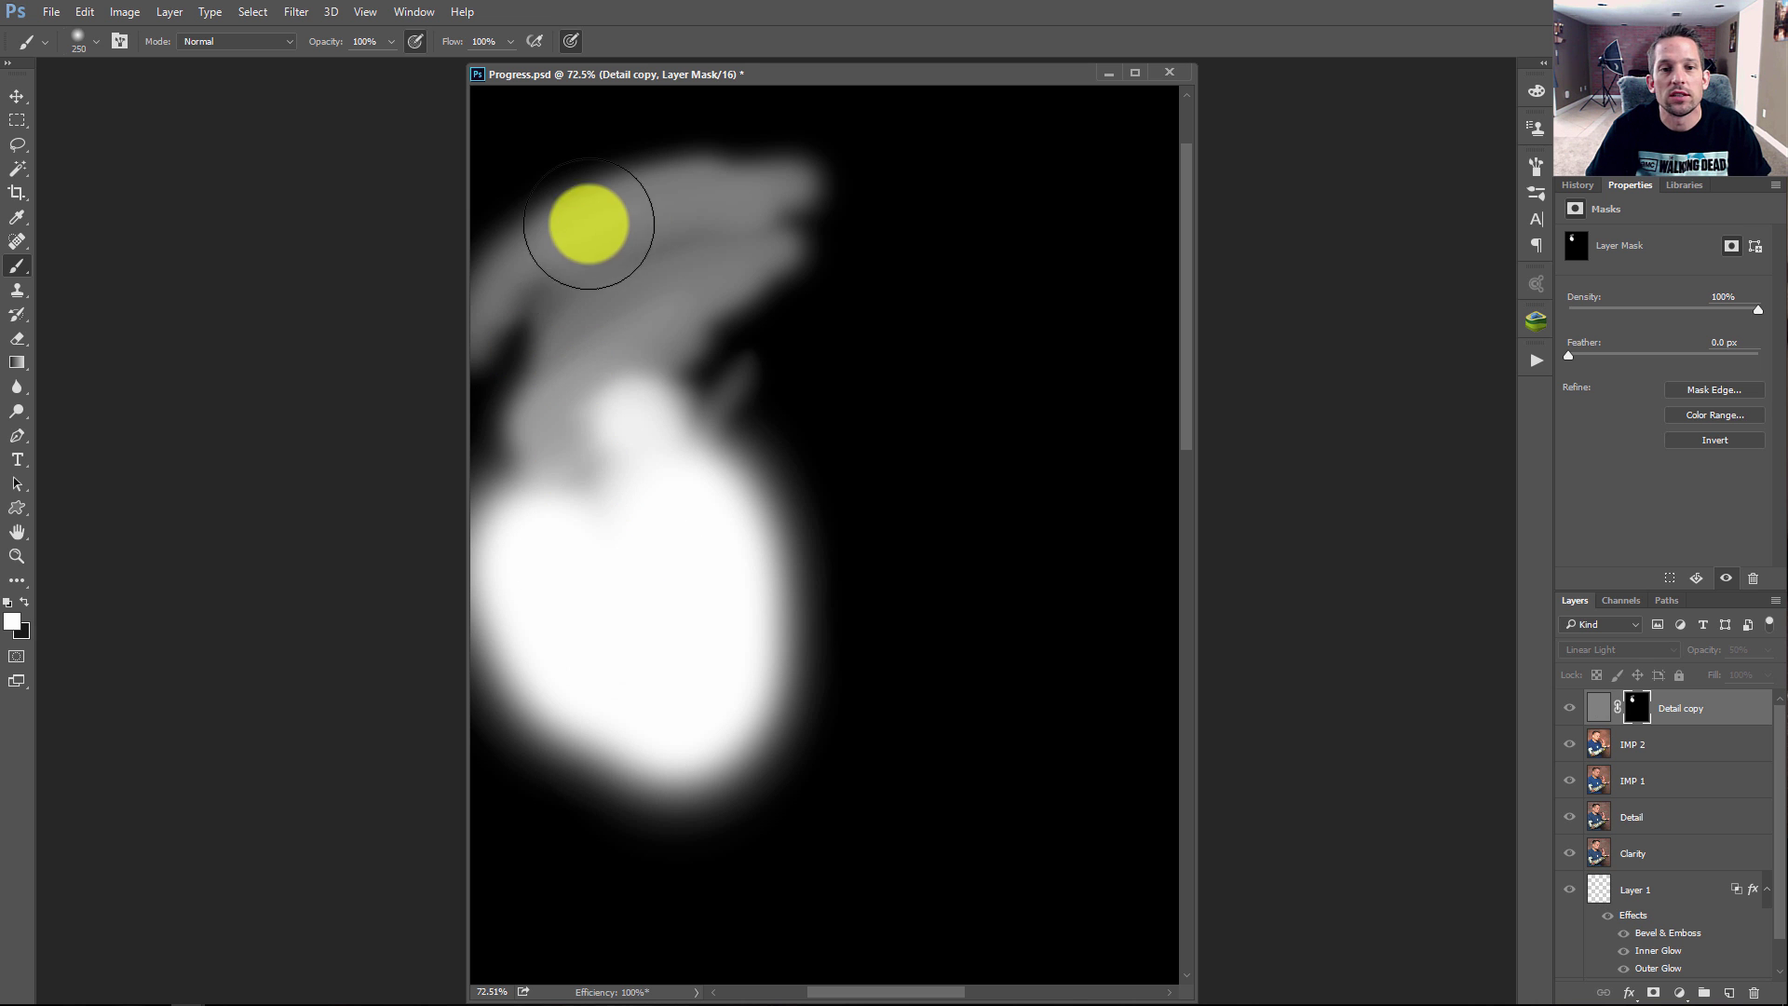
alt+click(1641, 717)
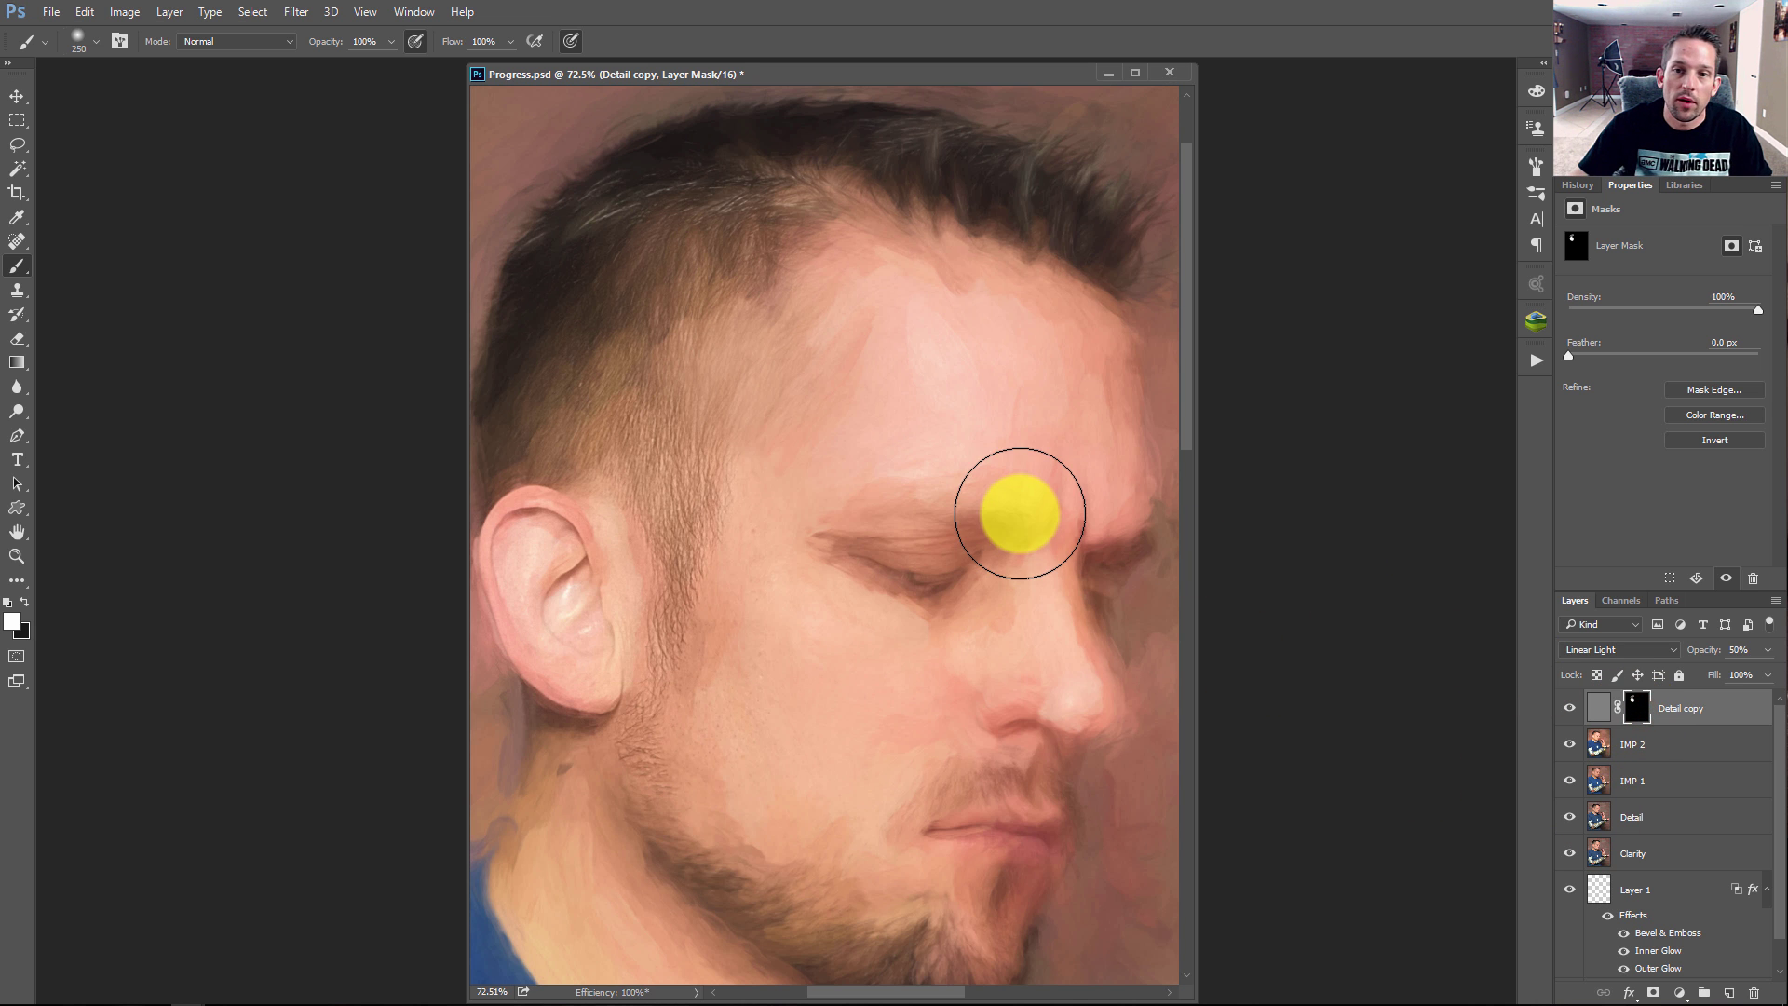
- Paint white along the hairline and around the eye to restore sharp detail
mouse_move(684, 195)
mouse_down()
mouse_move(997, 208)
mouse_move(1026, 192)
mouse_move(898, 176)
mouse_move(1071, 231)
mouse_move(842, 180)
mouse_move(643, 172)
mouse_move(774, 176)
mouse_up()
mouse_move(900, 419)
mouse_down()
mouse_move(863, 550)
mouse_move(878, 575)
mouse_move(839, 579)
mouse_move(1054, 563)
mouse_move(1102, 627)
mouse_move(1114, 571)
mouse_move(1070, 730)
mouse_move(1078, 779)
mouse_move(1006, 795)
mouse_move(968, 865)
mouse_move(1003, 903)
mouse_move(819, 926)
mouse_move(722, 875)
mouse_move(701, 839)
mouse_move(635, 847)
mouse_move(673, 834)
mouse_move(774, 910)
mouse_move(874, 941)
mouse_move(975, 946)
mouse_move(1011, 832)
mouse_move(997, 823)
mouse_move(1146, 587)
mouse_move(1078, 606)
mouse_move(1123, 416)
mouse_move(1050, 631)
mouse_move(931, 531)
mouse_move(1005, 587)
mouse_up()
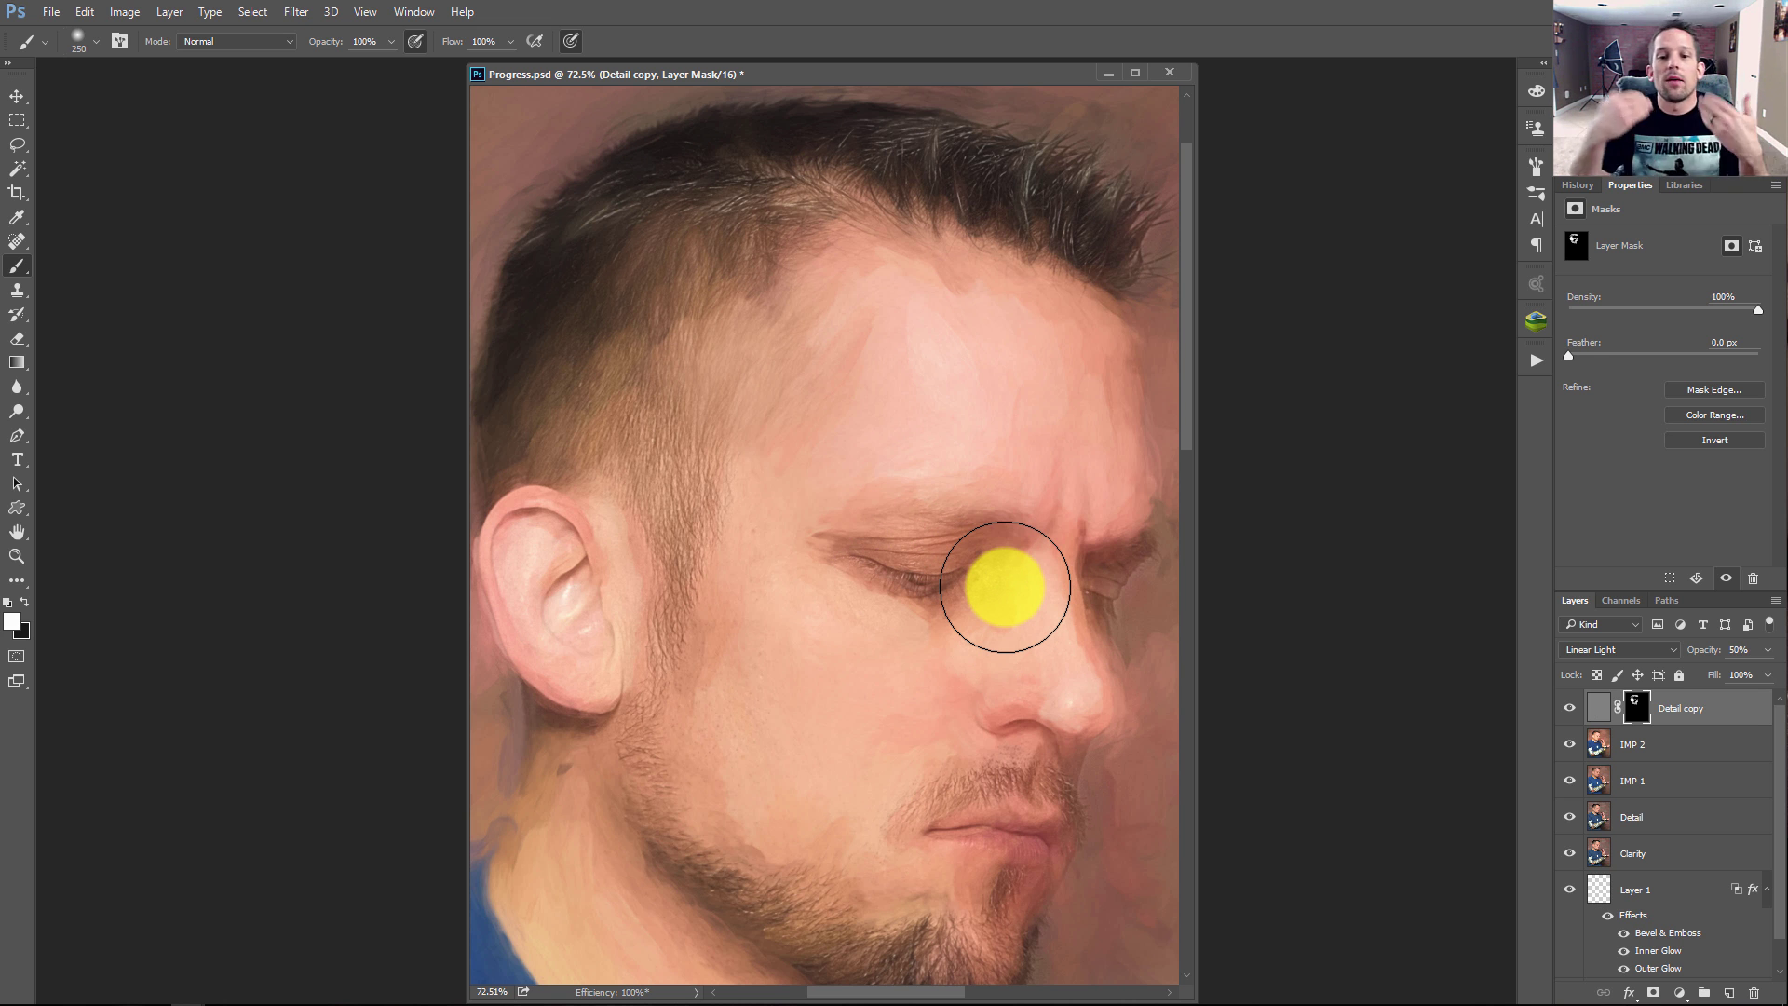
scroll(979, 507, down, 5)
mouse_move(1000, 557)
mouse_down()
mouse_move(978, 507)
mouse_move(635, 639)
mouse_move(874, 798)
mouse_move(994, 763)
mouse_move(946, 806)
mouse_move(674, 638)
mouse_move(642, 419)
mouse_move(575, 466)
mouse_move(522, 710)
mouse_move(535, 622)
mouse_move(544, 854)
mouse_move(863, 950)
mouse_move(846, 819)
mouse_move(727, 374)
mouse_move(659, 299)
mouse_move(771, 343)
mouse_up()
- Zoom onto the hand and paint white over the fingers and the screwdriver's metal collar
right_click(799, 372)
click(812, 365)
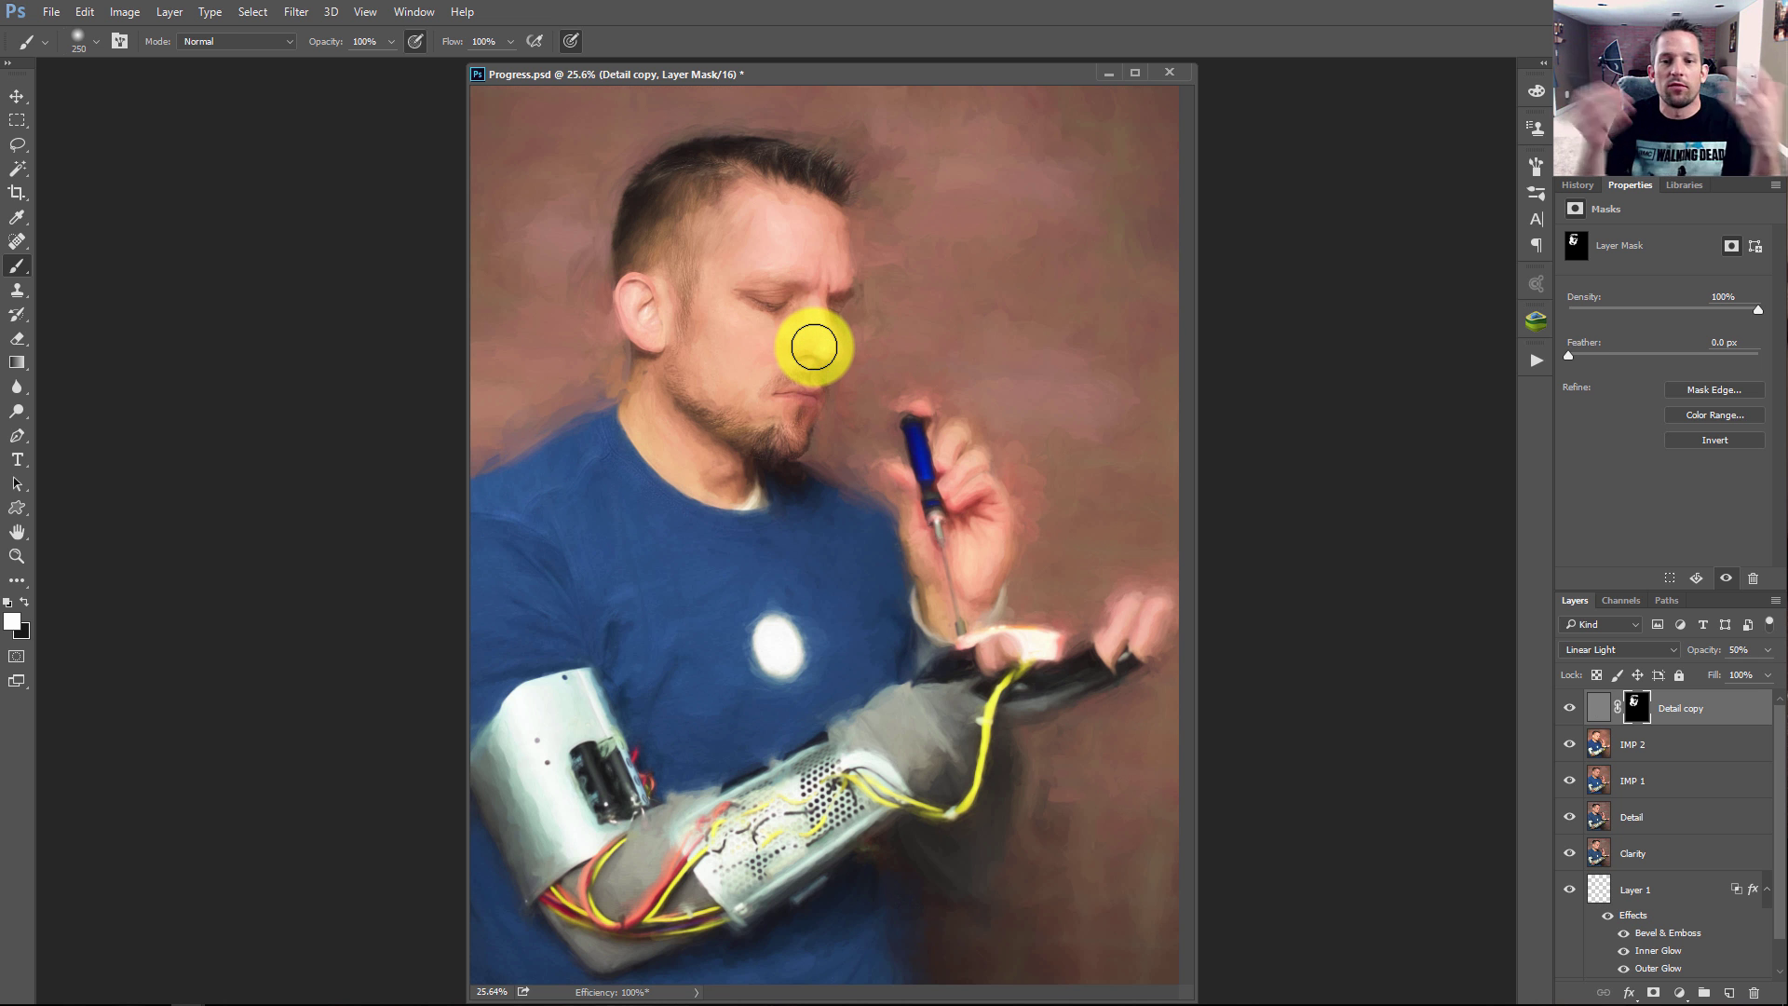
drag(998, 439, 1049, 547)
mouse_move(969, 484)
mouse_down()
mouse_move(802, 503)
mouse_move(930, 571)
mouse_move(942, 531)
mouse_move(974, 524)
mouse_move(987, 606)
mouse_move(1058, 647)
mouse_move(1090, 735)
mouse_move(1029, 803)
mouse_move(1019, 858)
mouse_move(950, 830)
mouse_move(886, 687)
mouse_move(777, 535)
mouse_move(843, 838)
mouse_move(994, 779)
mouse_move(798, 239)
mouse_move(1018, 484)
mouse_move(930, 456)
mouse_move(839, 718)
mouse_move(872, 699)
mouse_up()
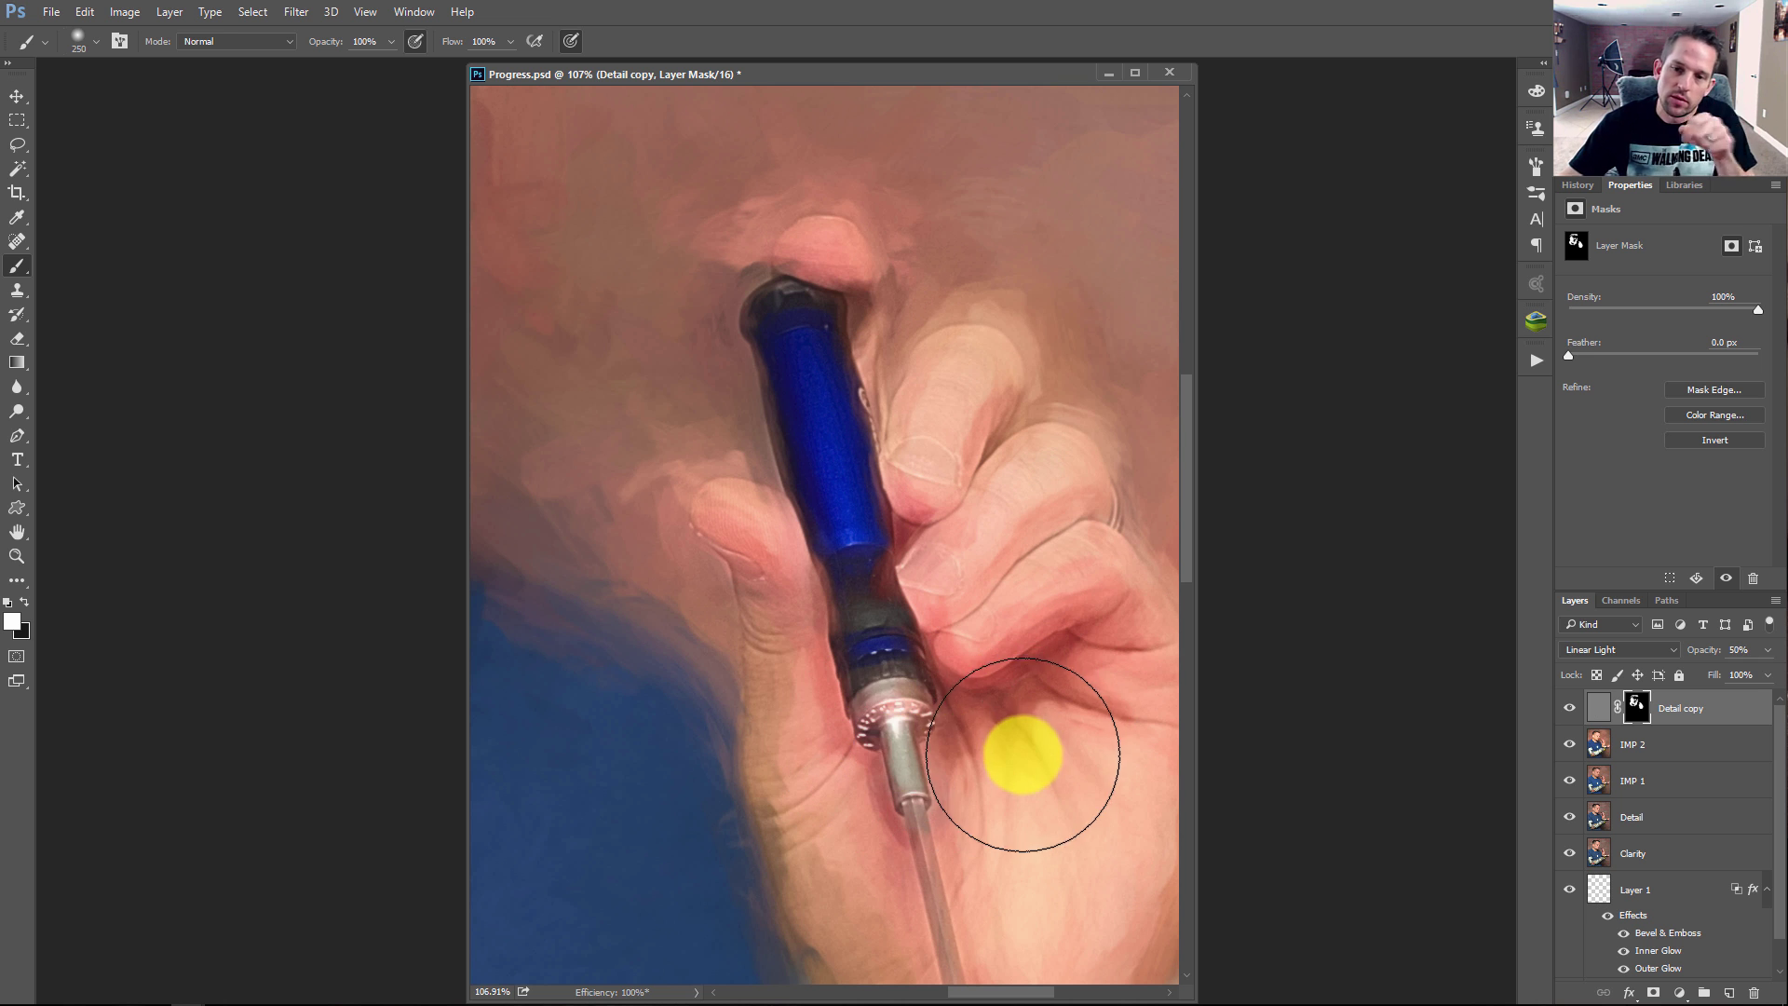
click(871, 739)
mouse_move(929, 891)
mouse_down()
mouse_move(963, 795)
mouse_move(1065, 786)
mouse_move(1058, 623)
mouse_move(1064, 731)
mouse_up()
click(1073, 656)
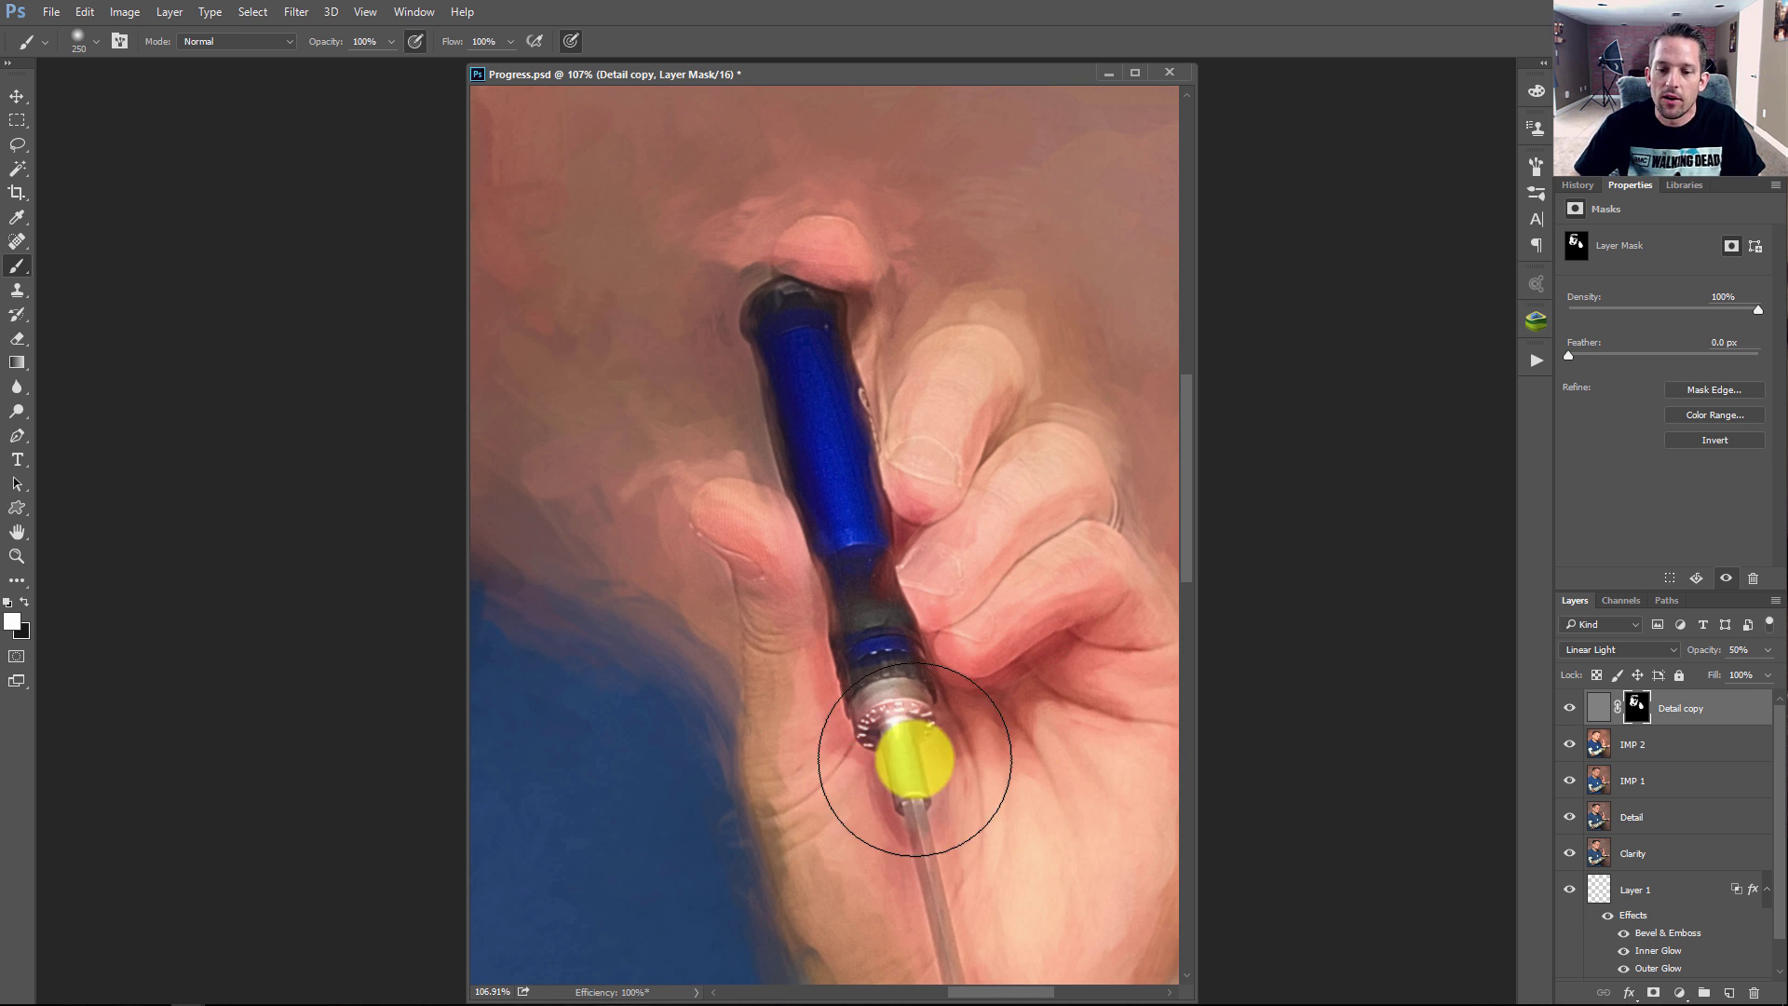
- With a 600 brush, paint white over the upper shirt, collar and grey sleeve
right_click(736, 684)
click(777, 698)
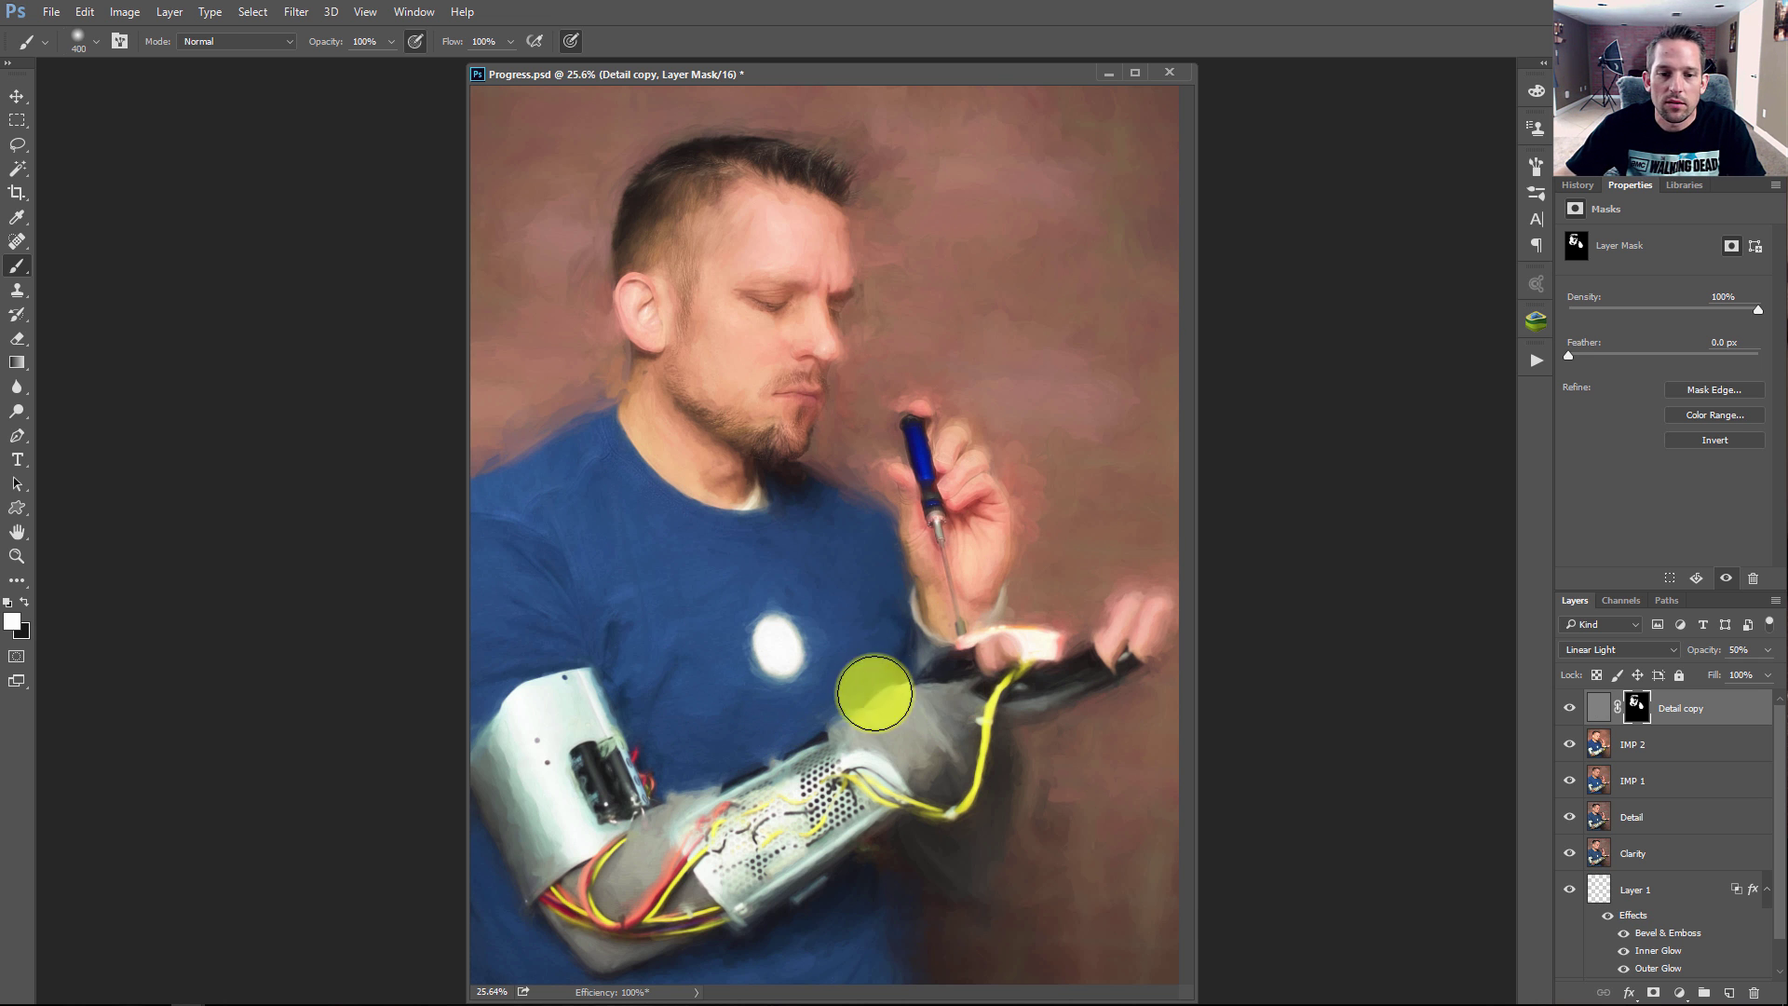
key(bracketright)
key(bracketright)
key(bracketright)
key(bracketright)
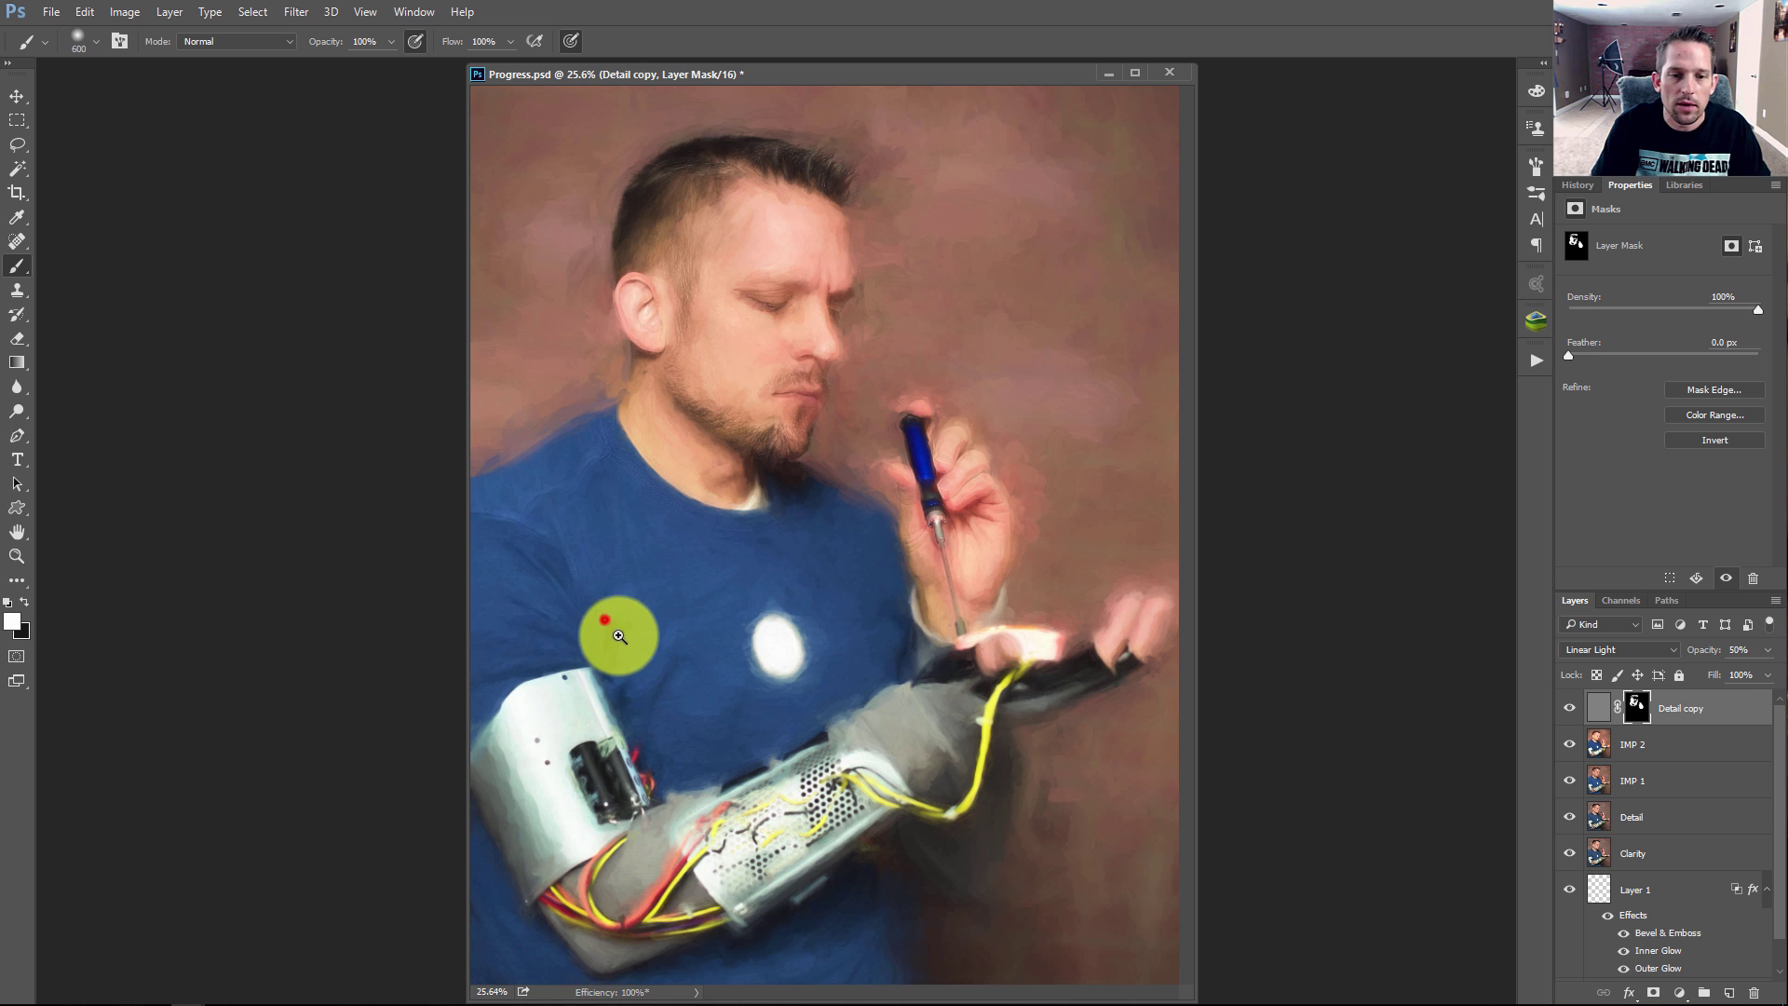
drag(604, 619, 755, 421)
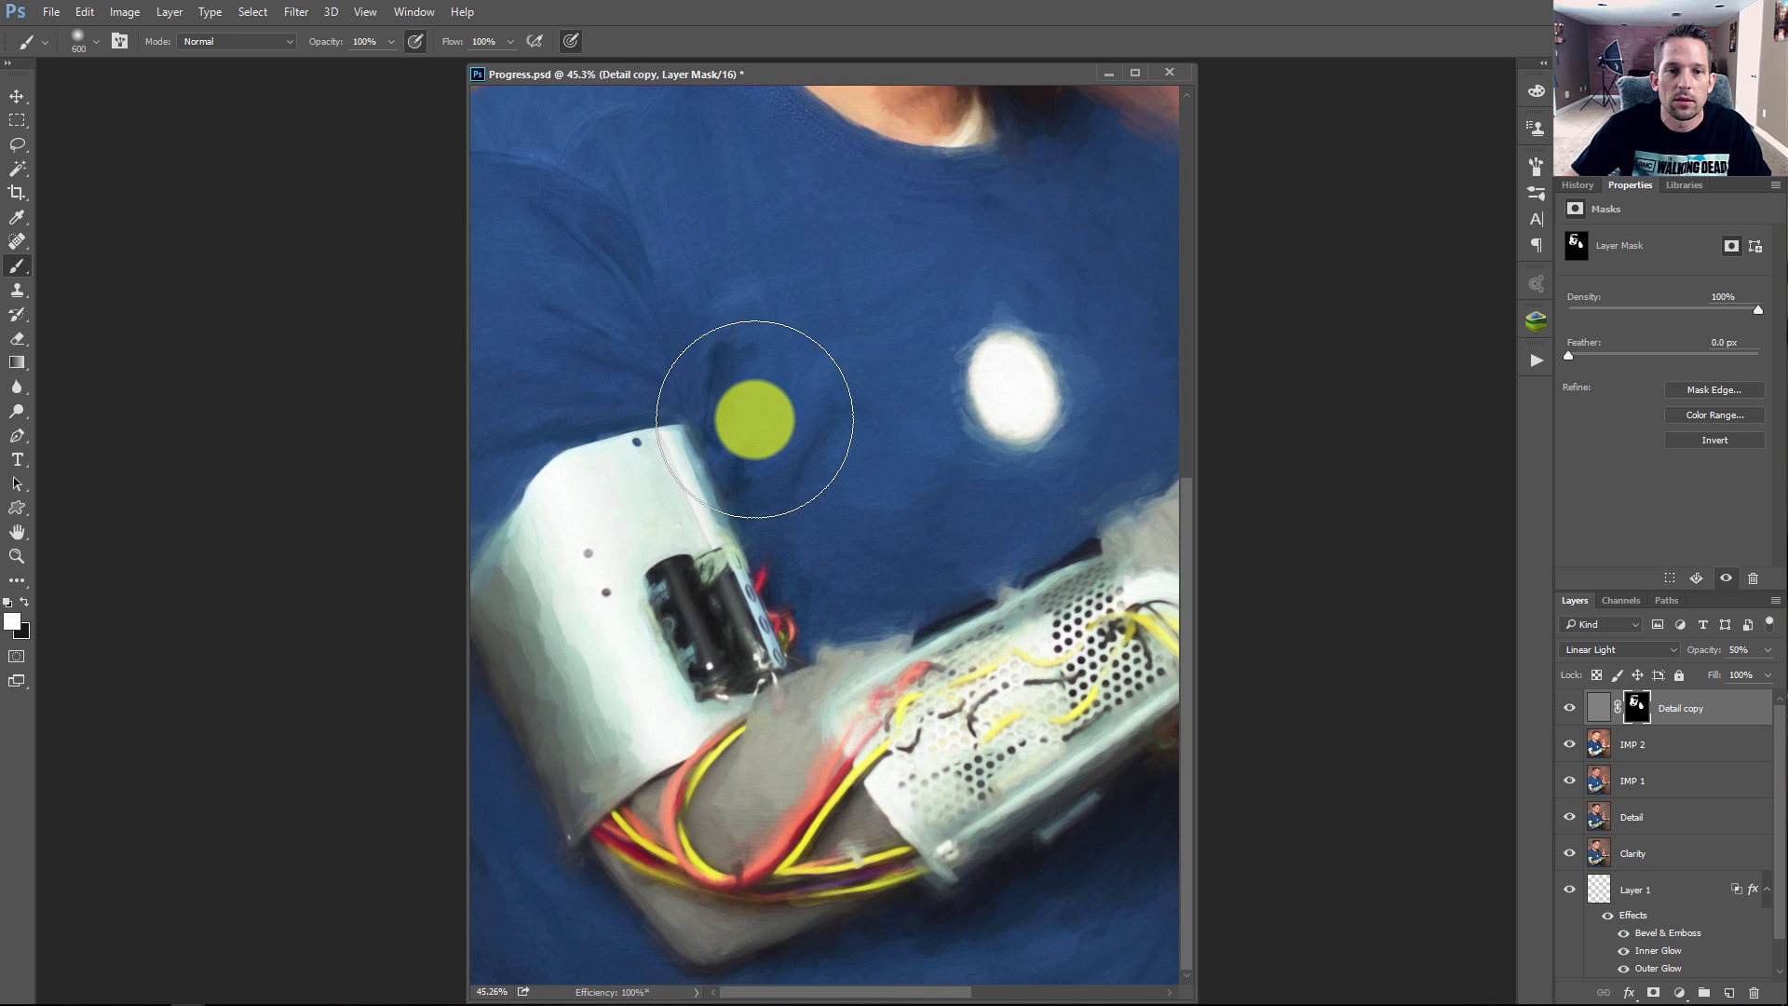
click(562, 176)
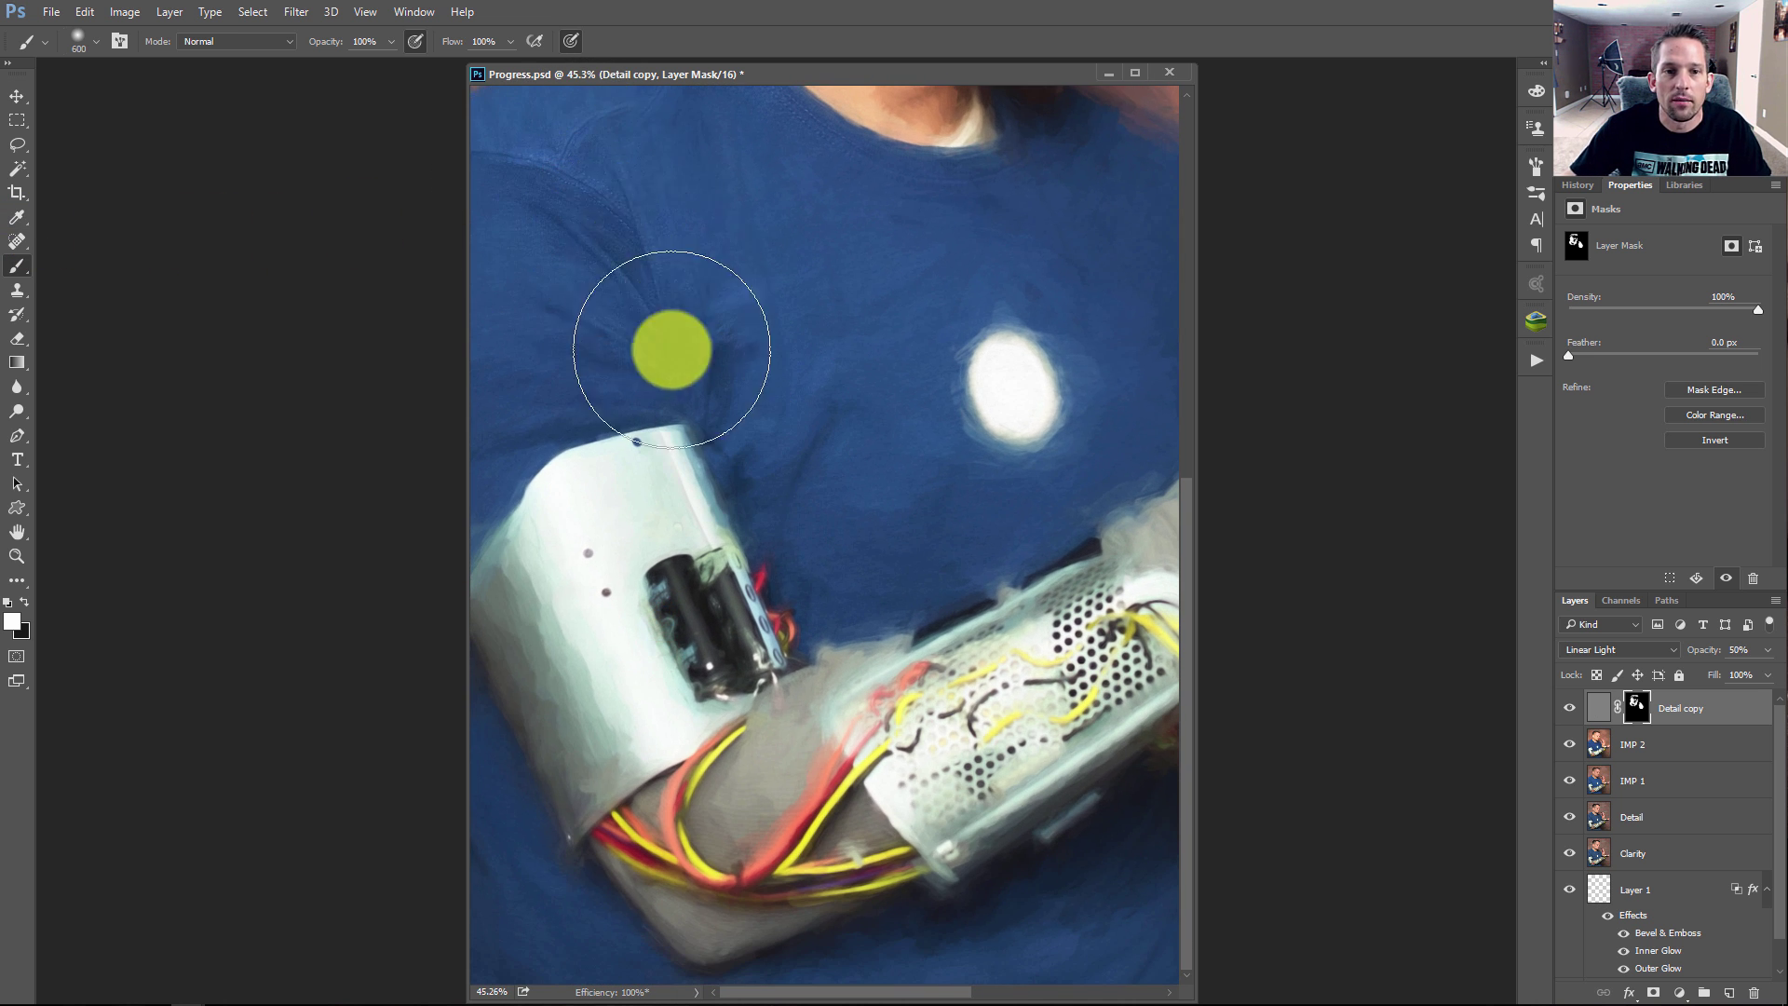
mouse_move(839, 160)
mouse_down()
mouse_move(1031, 187)
mouse_move(679, 292)
mouse_up()
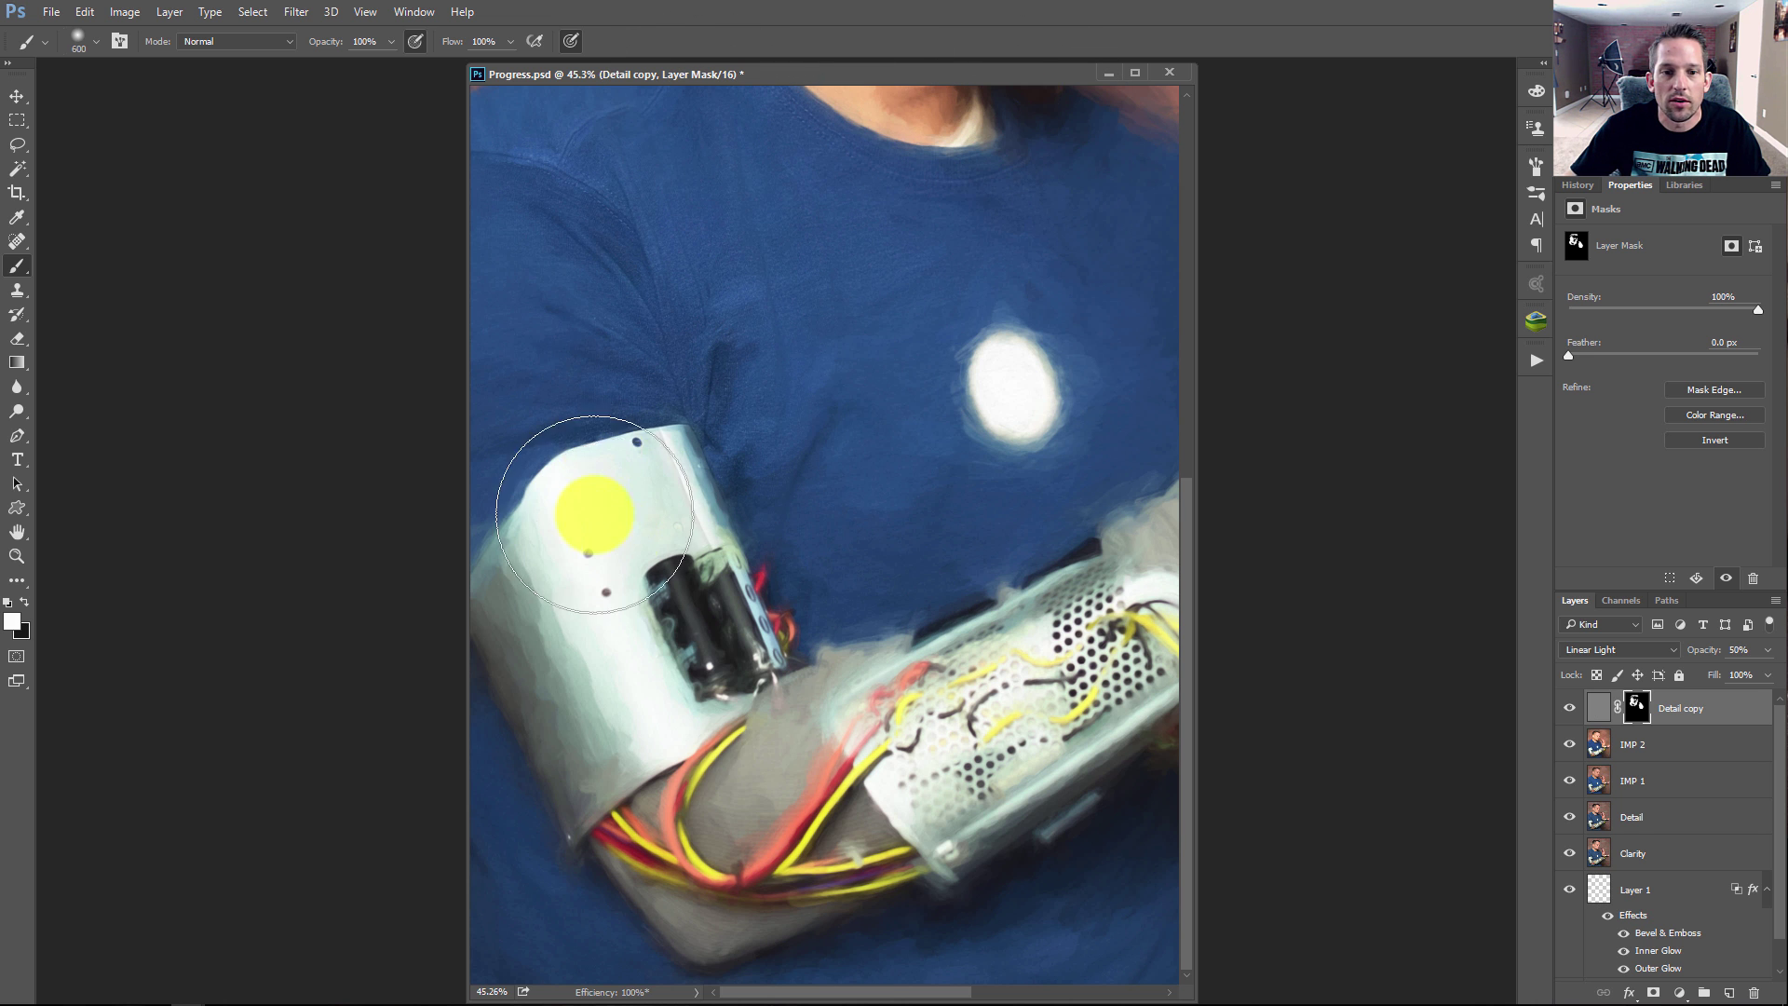
mouse_move(639, 559)
mouse_down()
mouse_move(838, 894)
mouse_move(892, 769)
mouse_move(819, 726)
mouse_up()
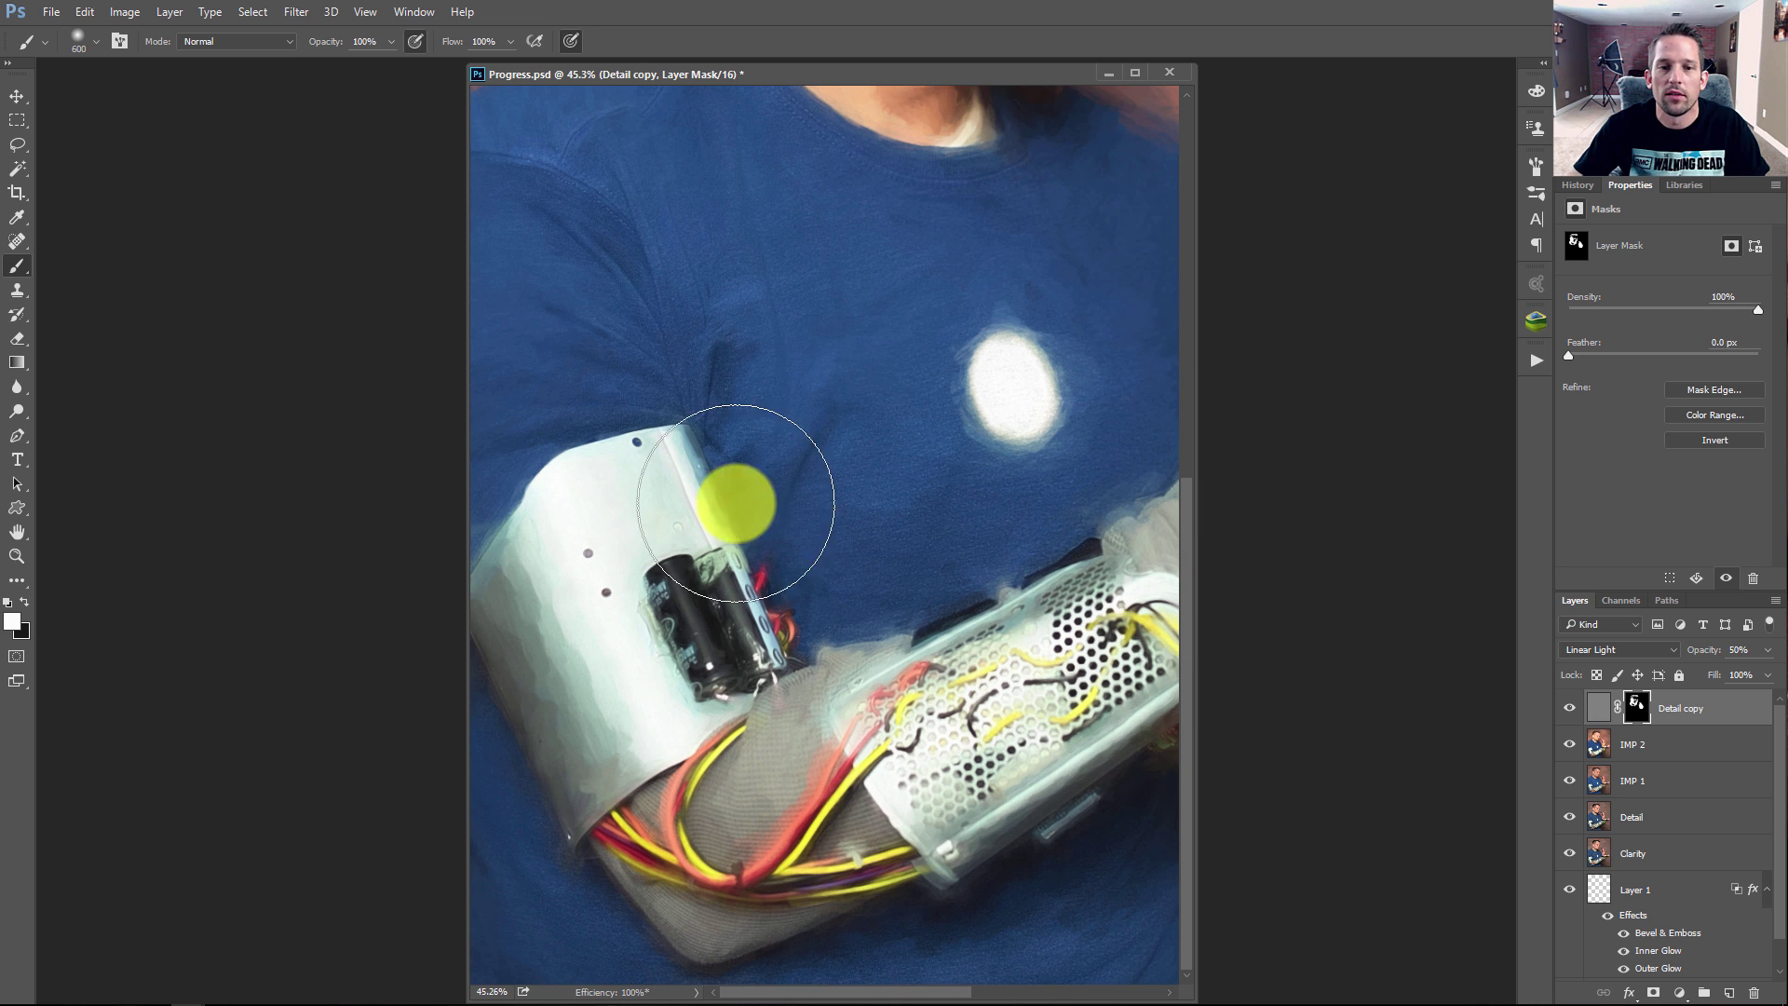
- Fit the portrait on screen, then zoom in and frame the face
right_click(800, 412)
click(834, 427)
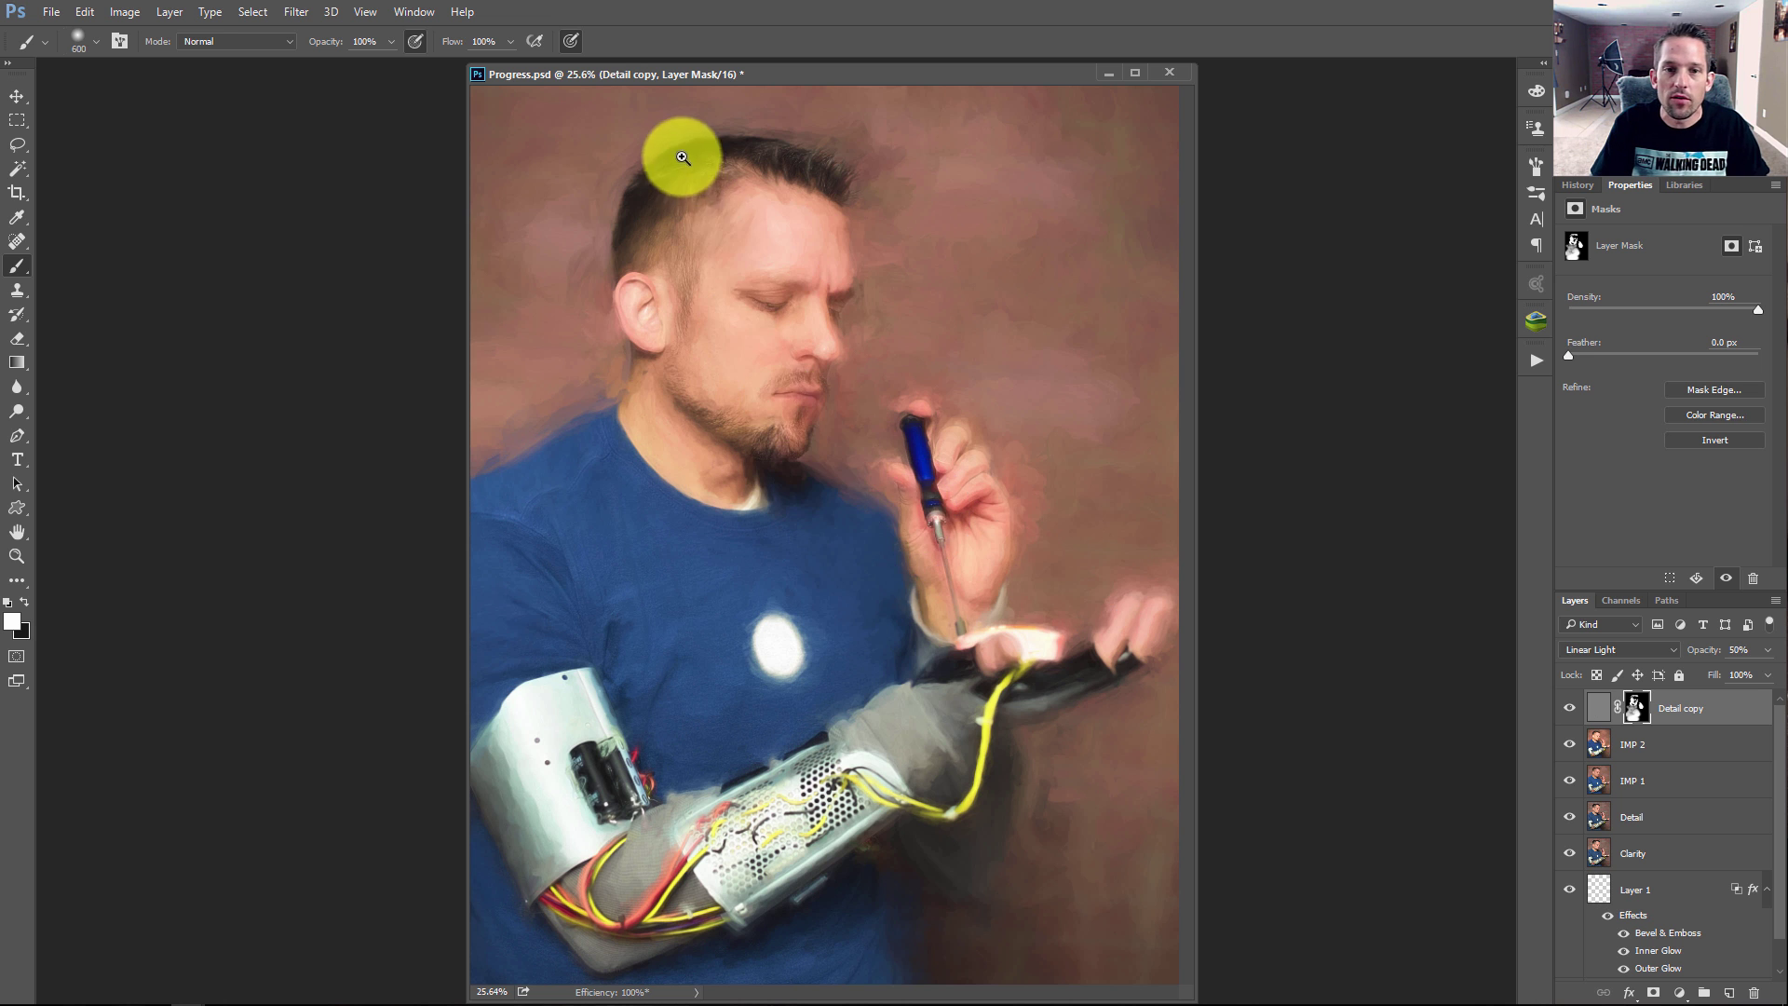
drag(682, 156, 761, 245)
drag(843, 360, 803, 308)
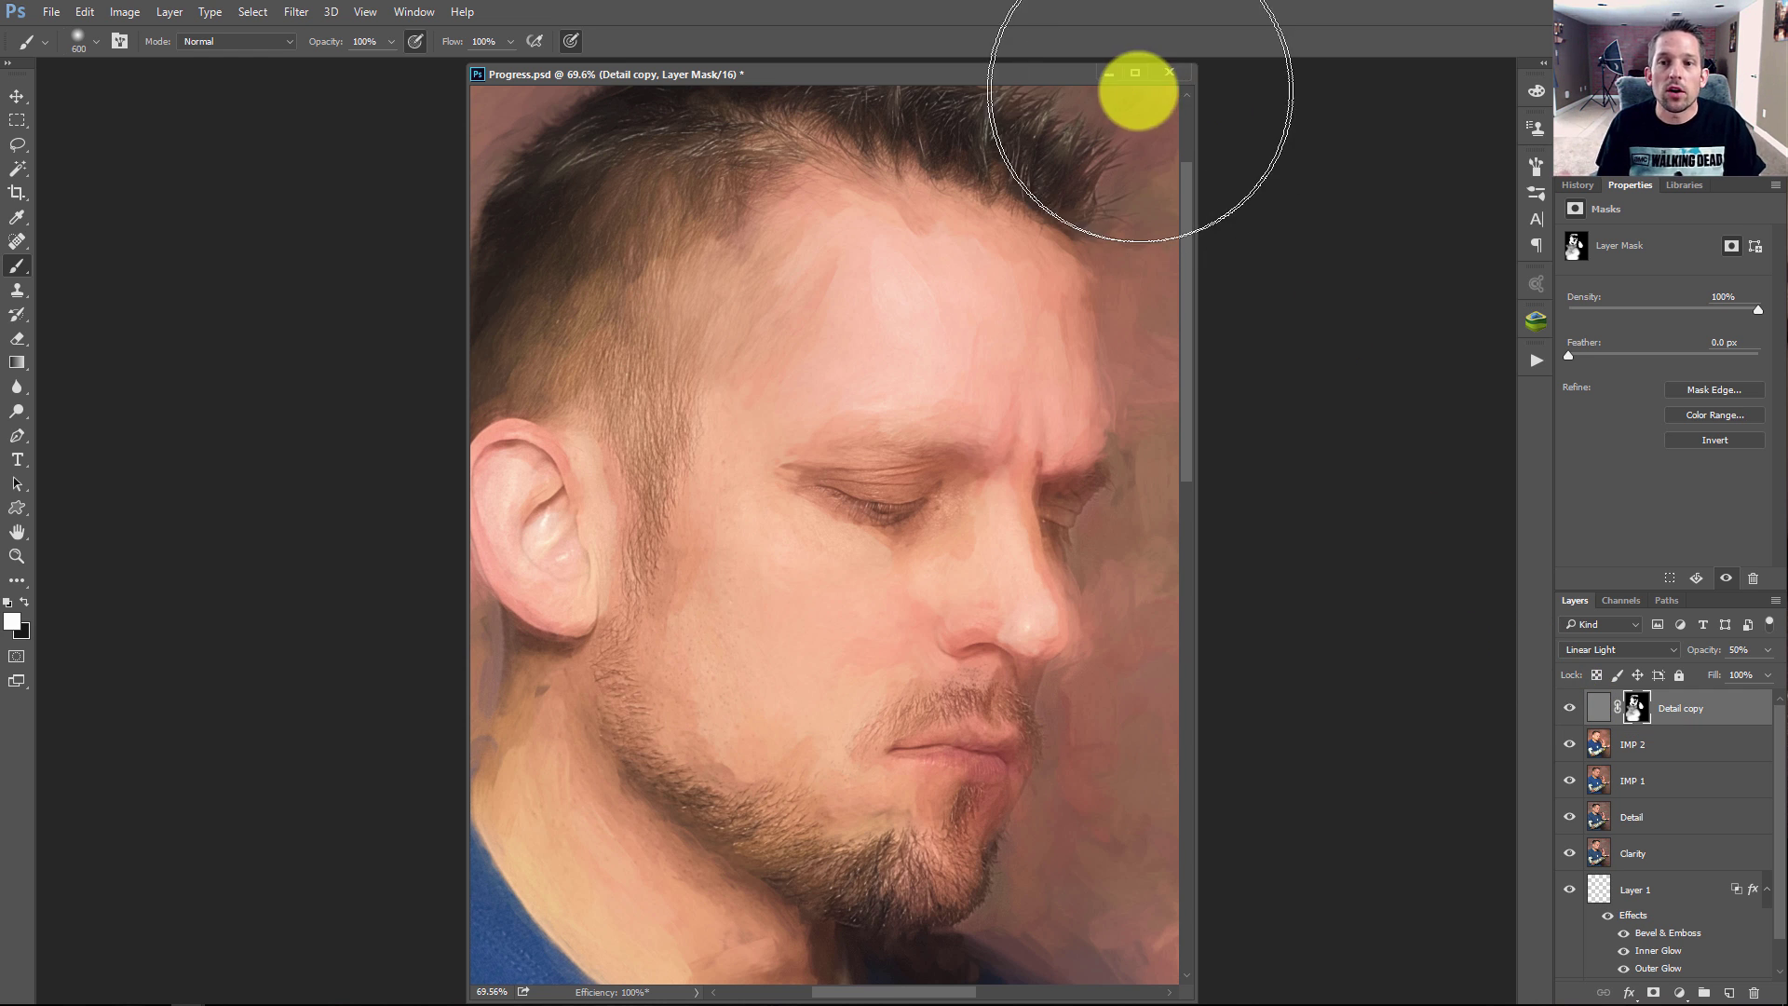
- Minimize the portrait, bring back the Streamfall landscape and zoom into the ferns
click(1112, 72)
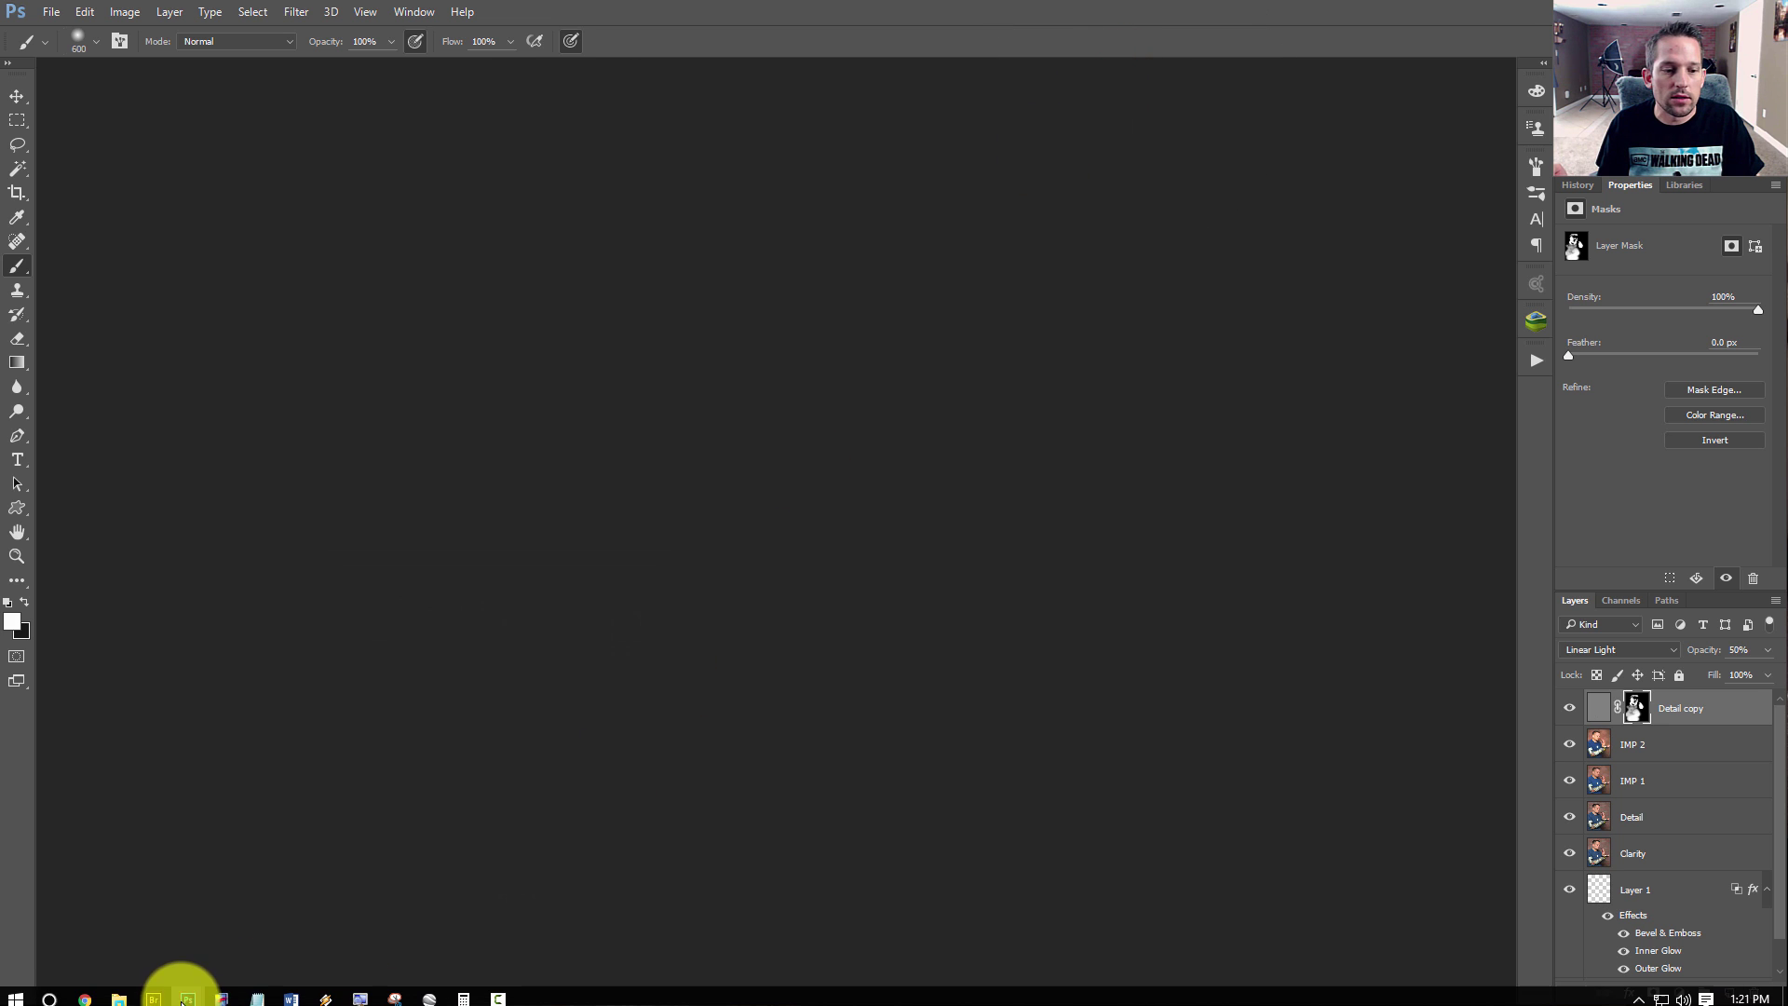
mouse_move(189, 991)
click(246, 846)
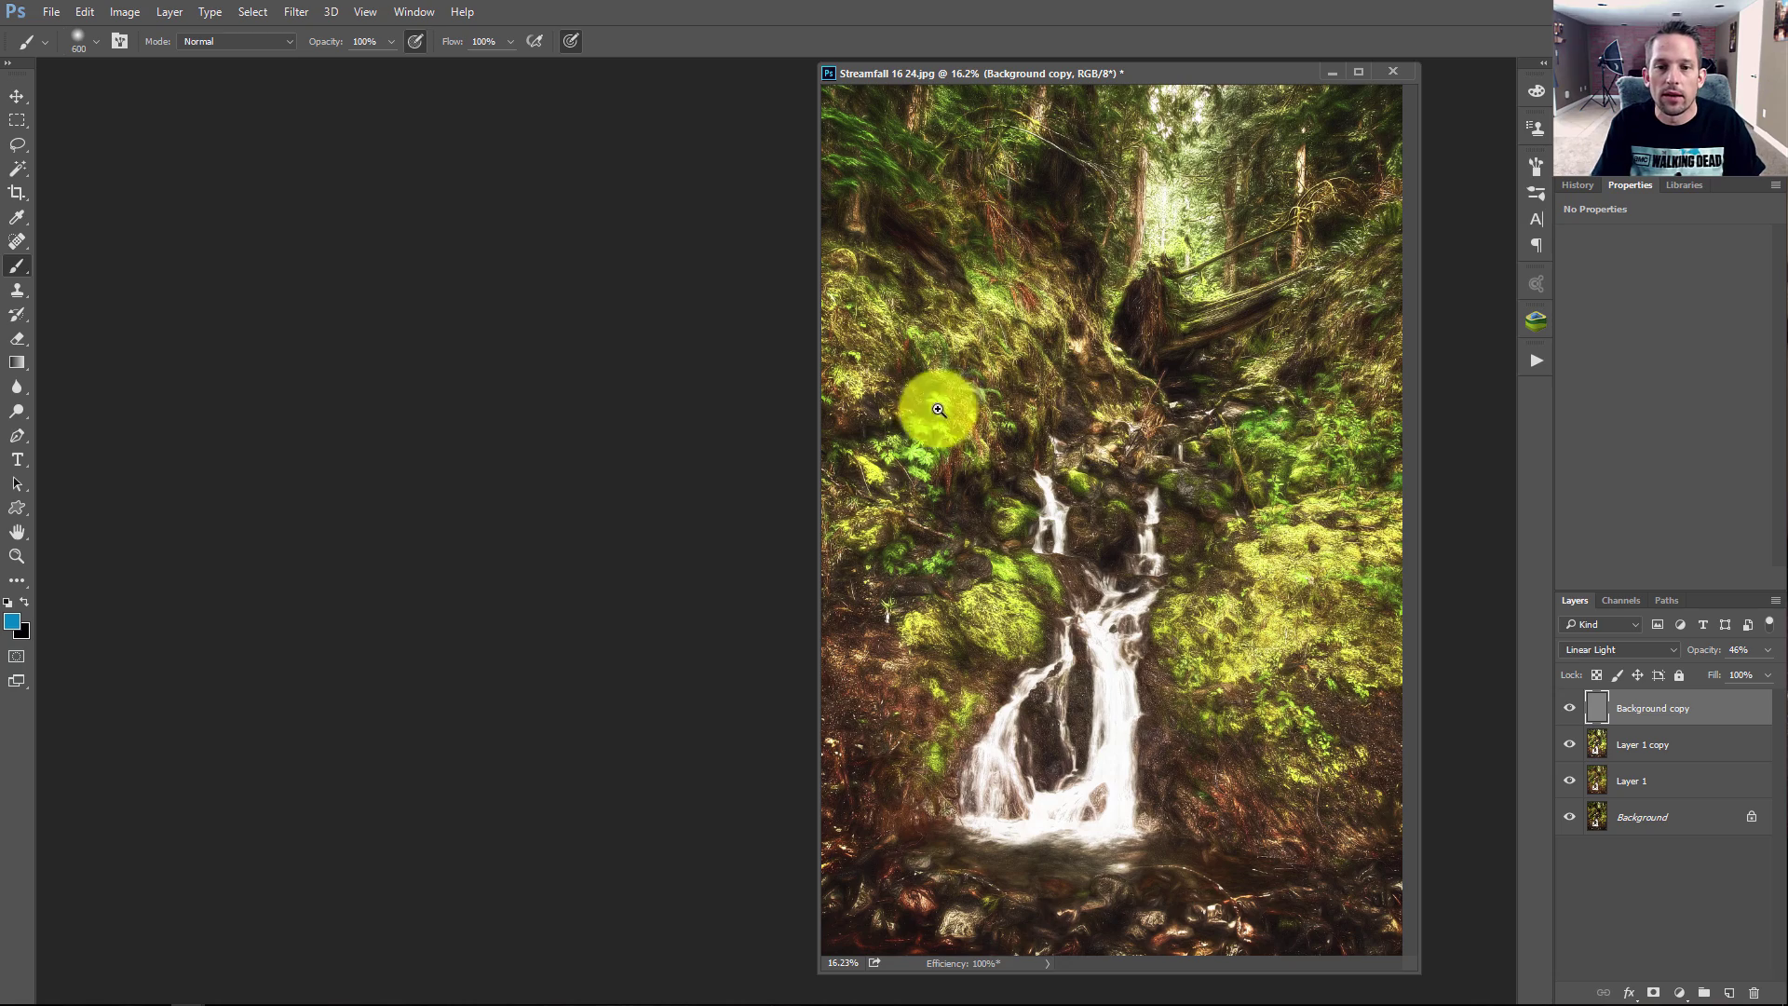
mouse_move(907, 365)
mouse_down()
mouse_move(902, 404)
mouse_move(986, 511)
mouse_move(1042, 303)
mouse_up()
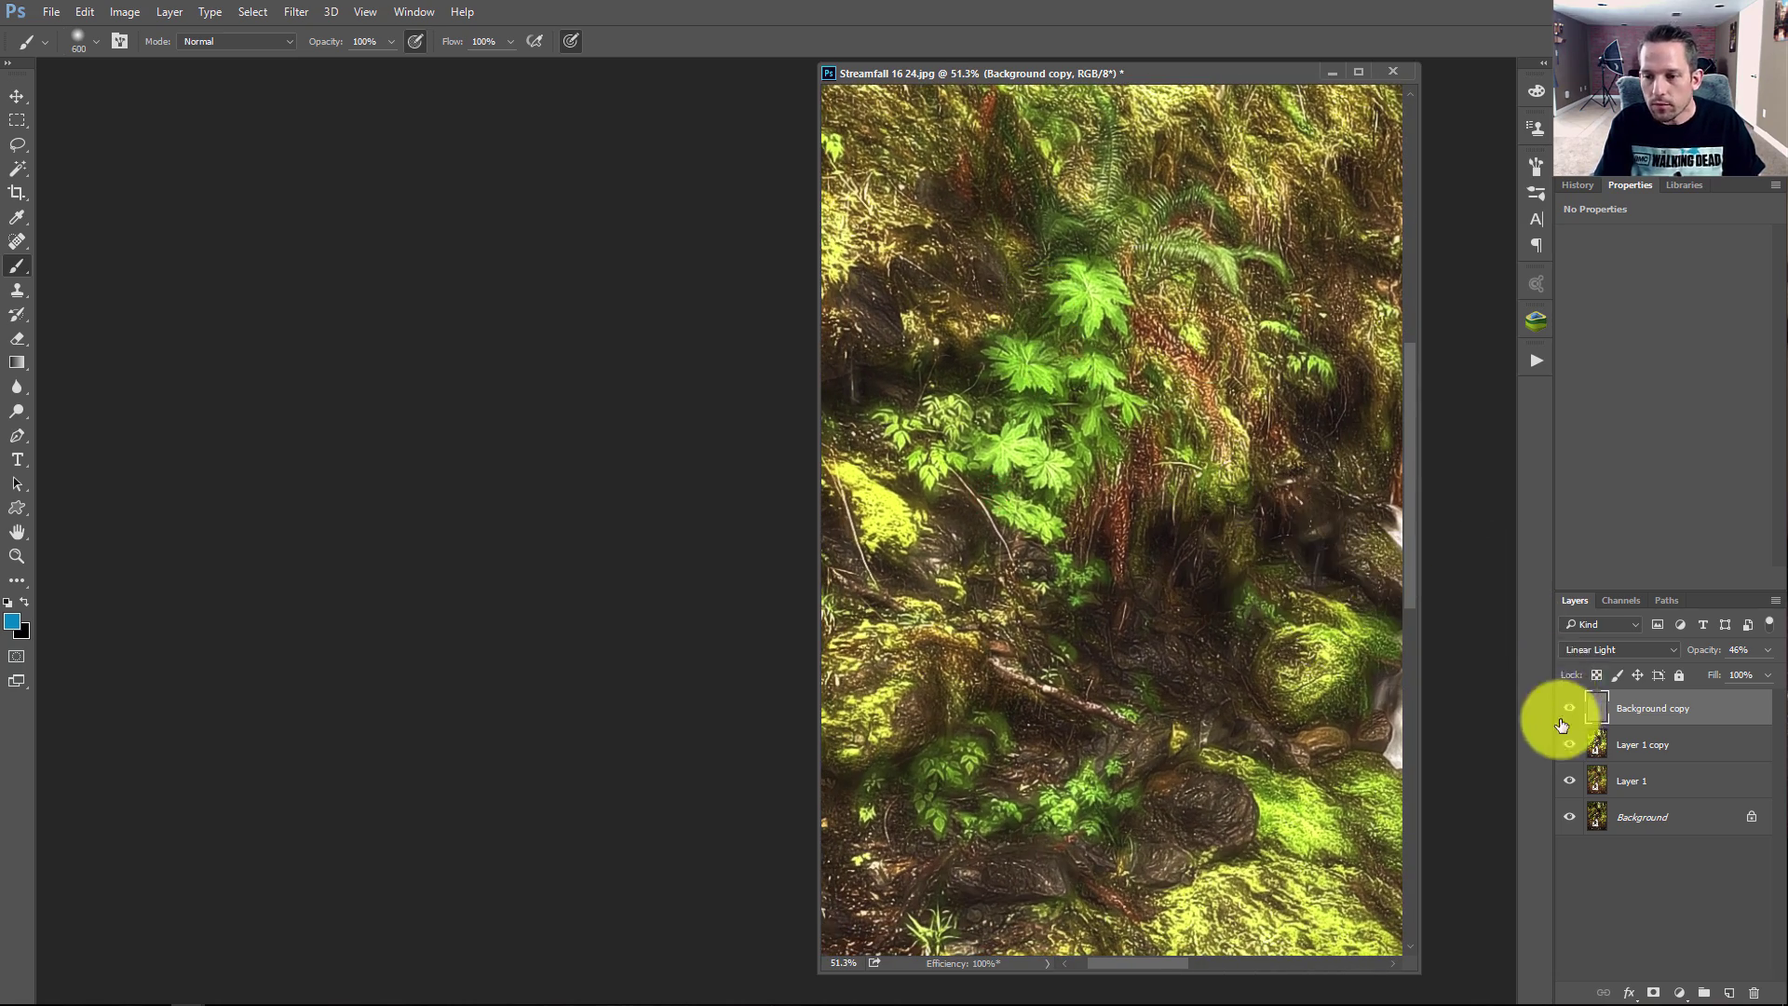
- Show only the Background photo, then turn Layer 1, Layer 1 copy and Background copy back on
alt+click(1566, 818)
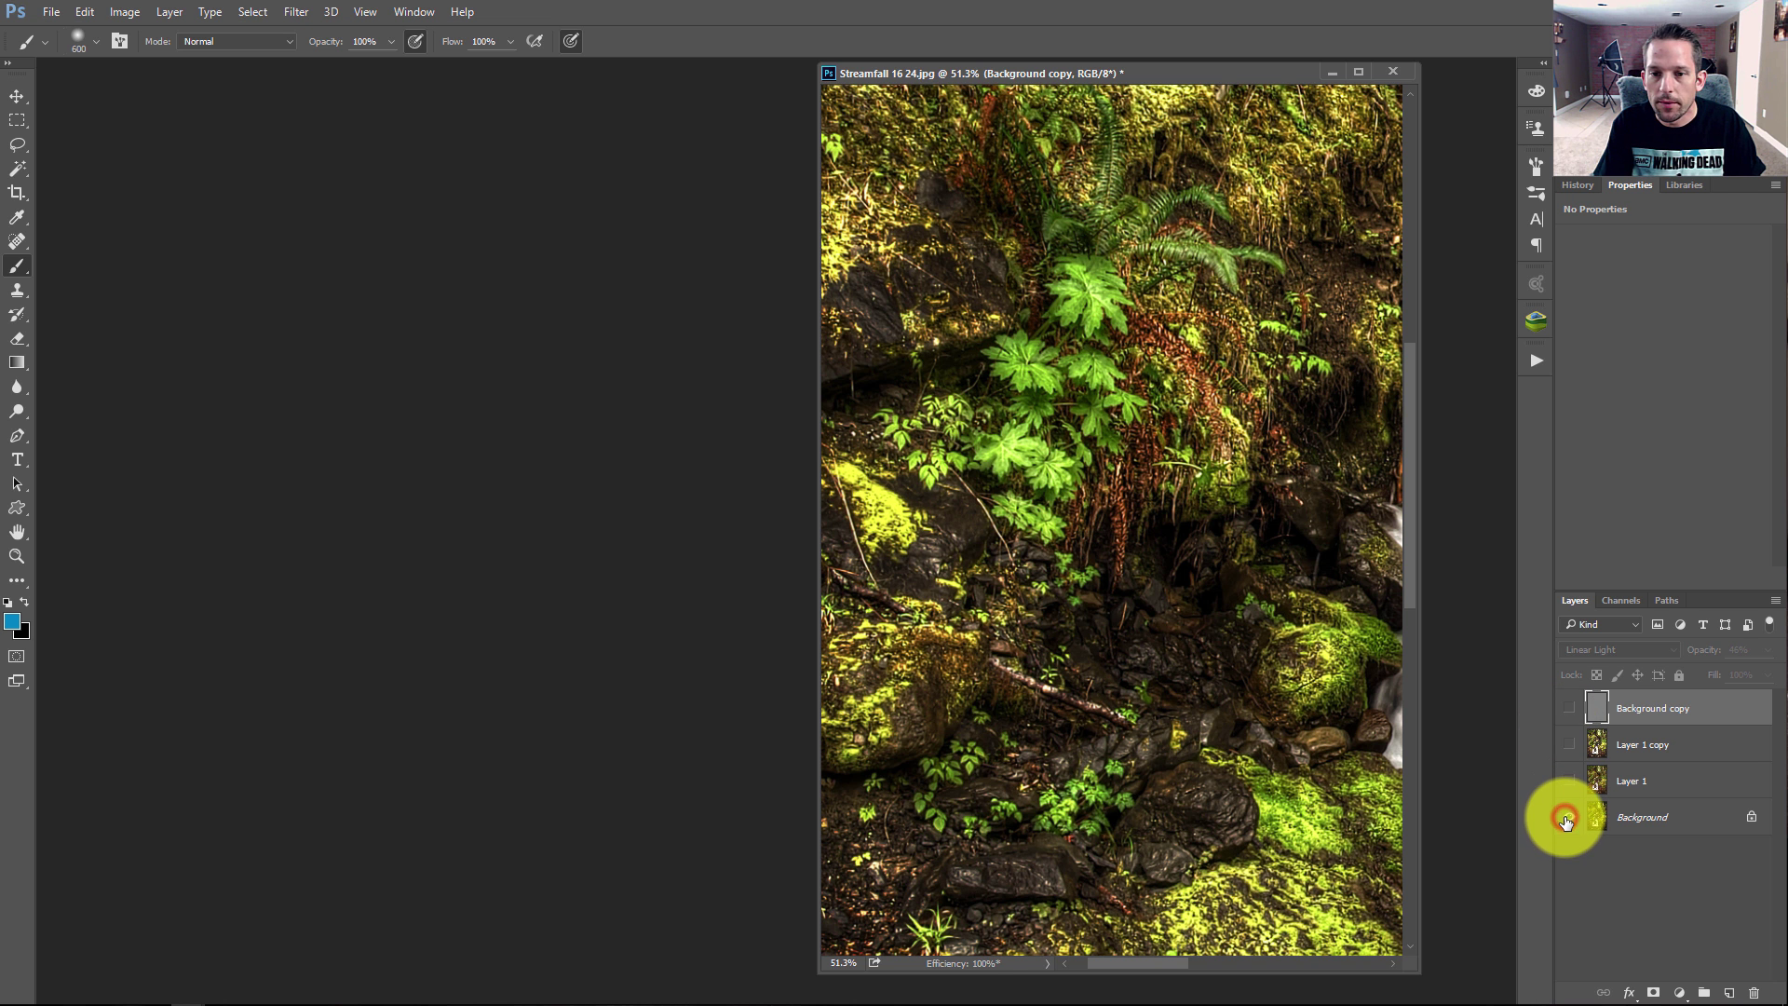
click(1570, 782)
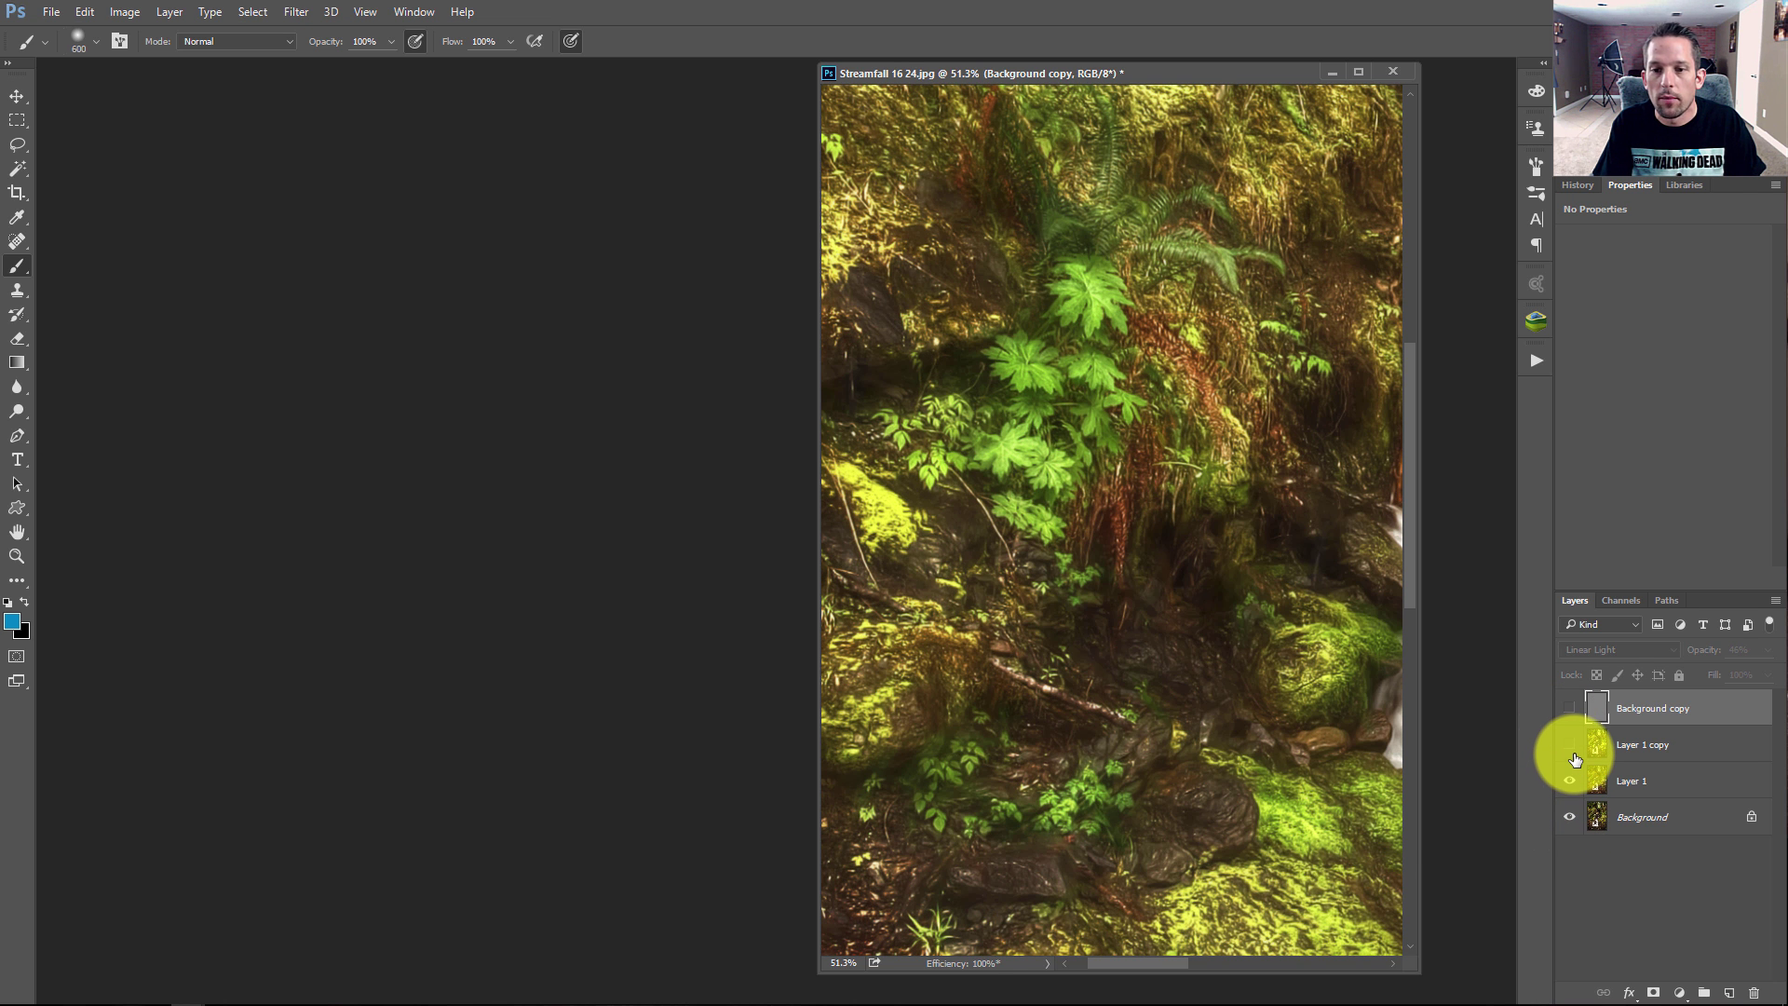
click(1572, 751)
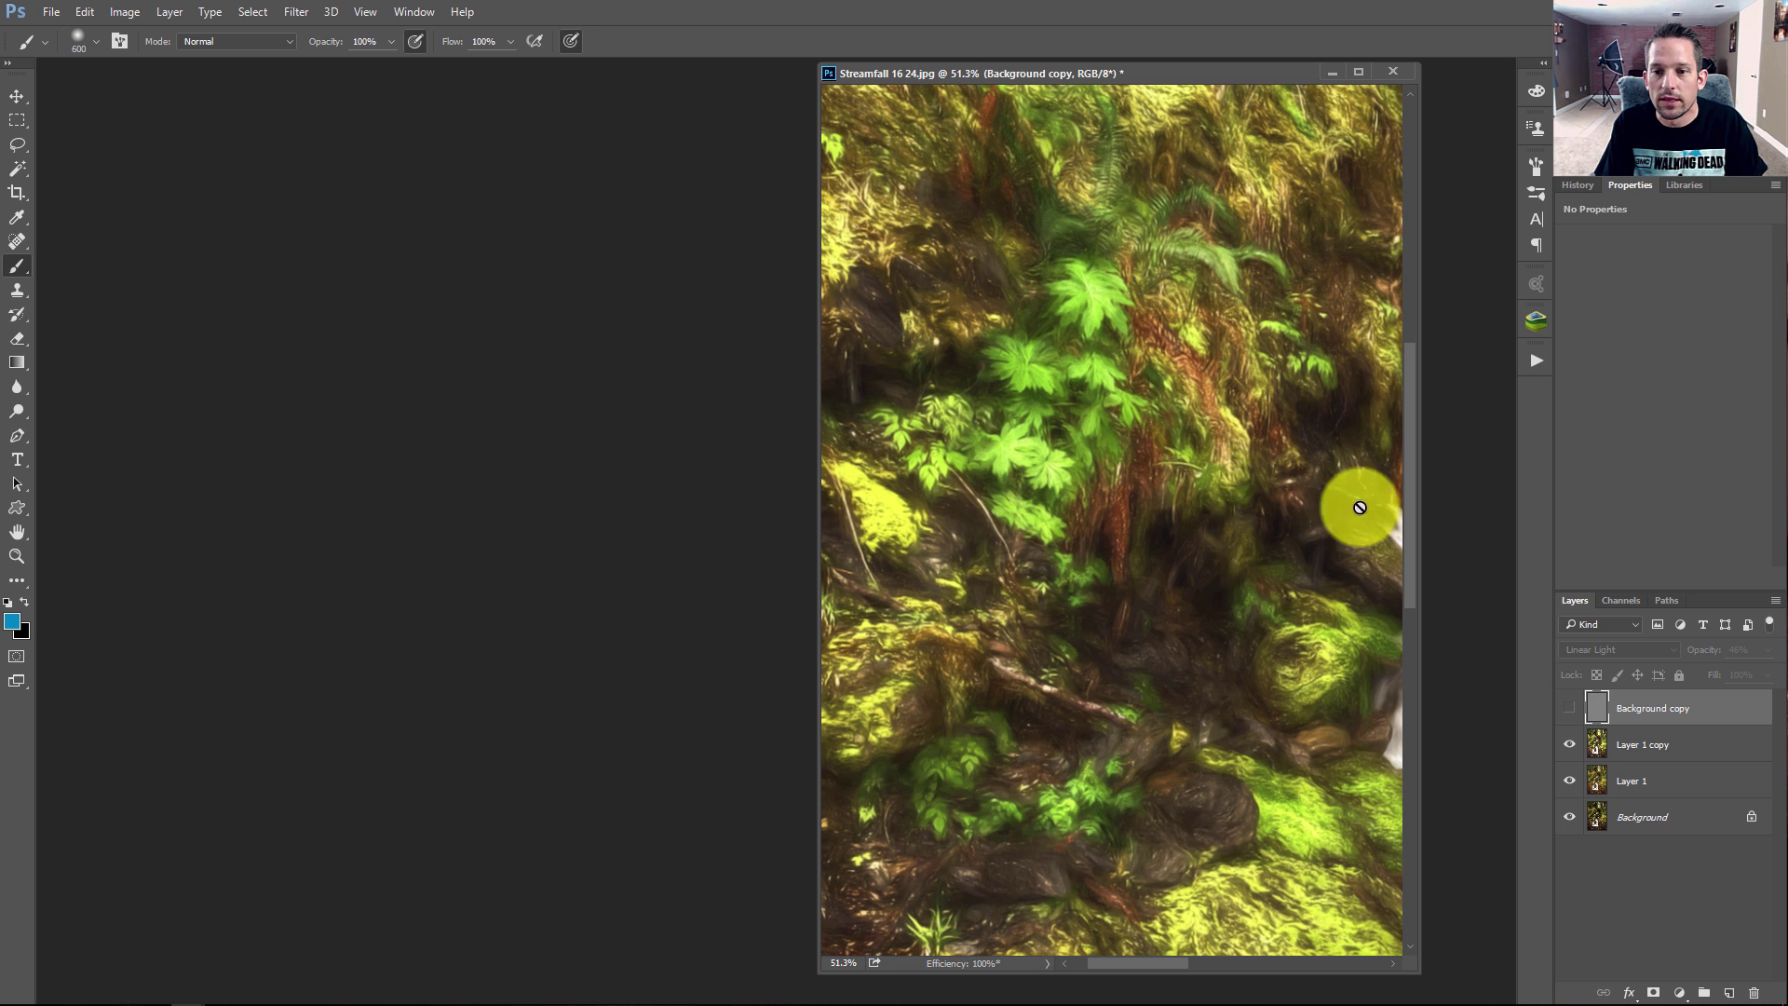
click(1571, 712)
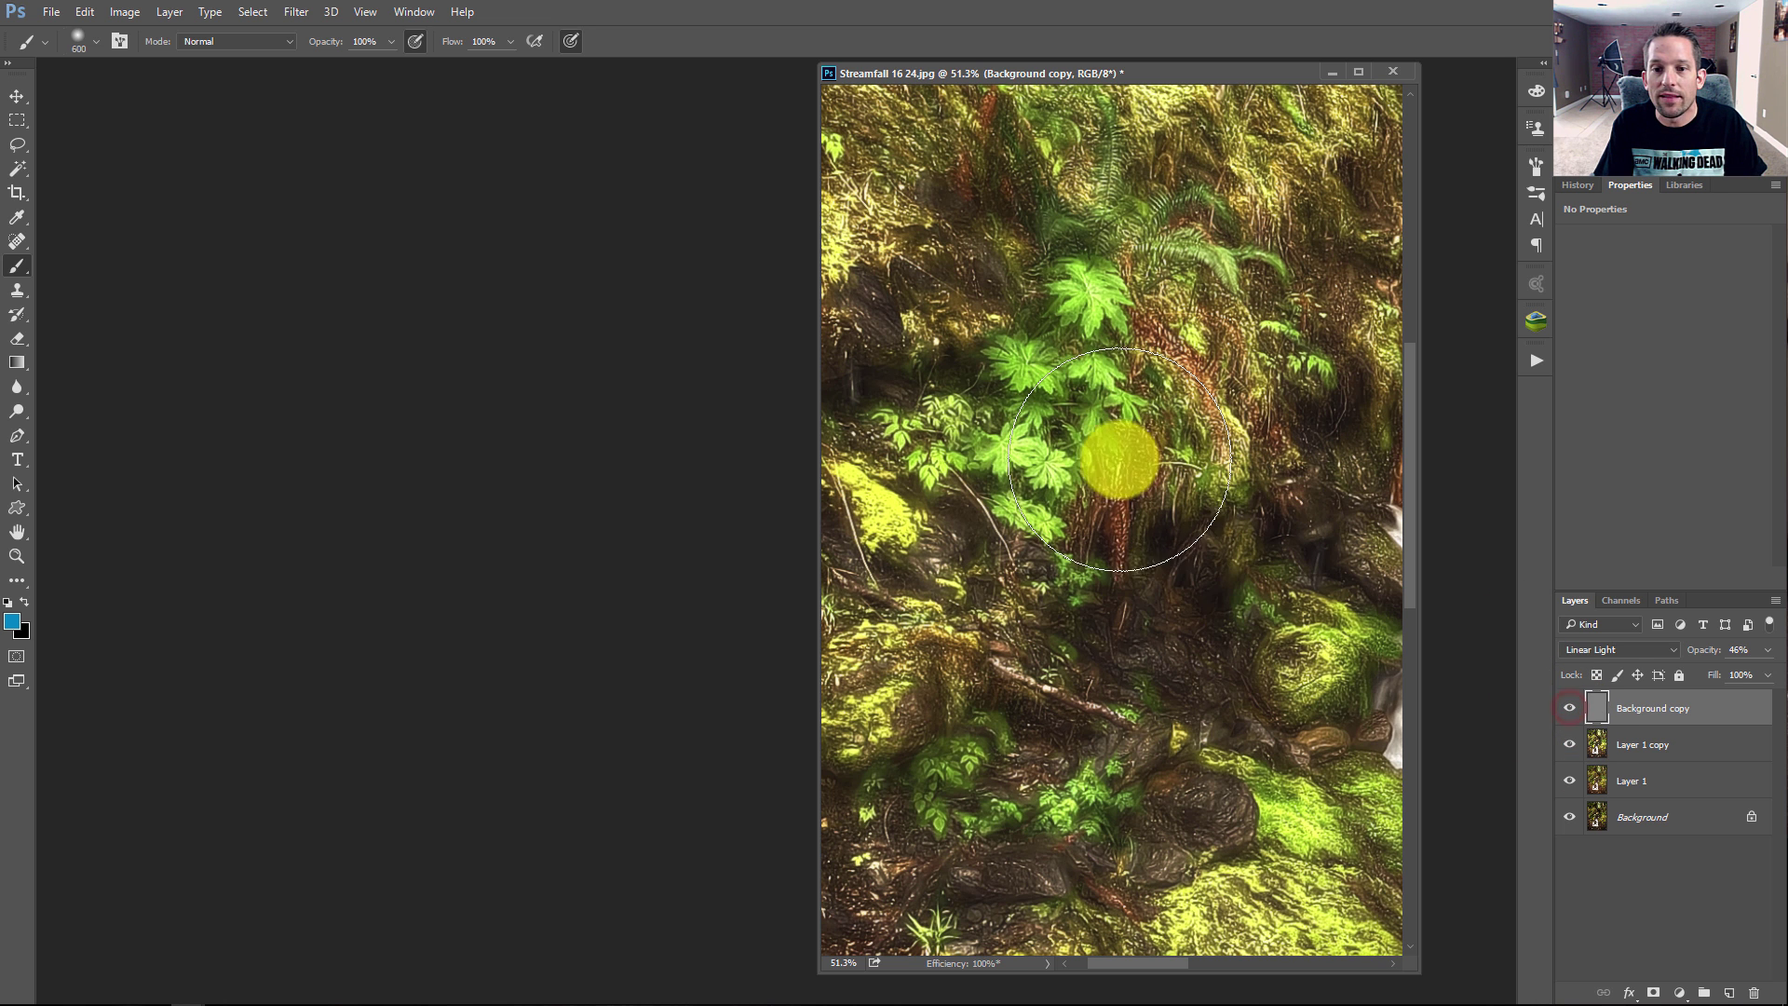
- View at 100%, compare the detail layer on and off, and set its opacity to 39%
right_click(1247, 354)
click(1246, 391)
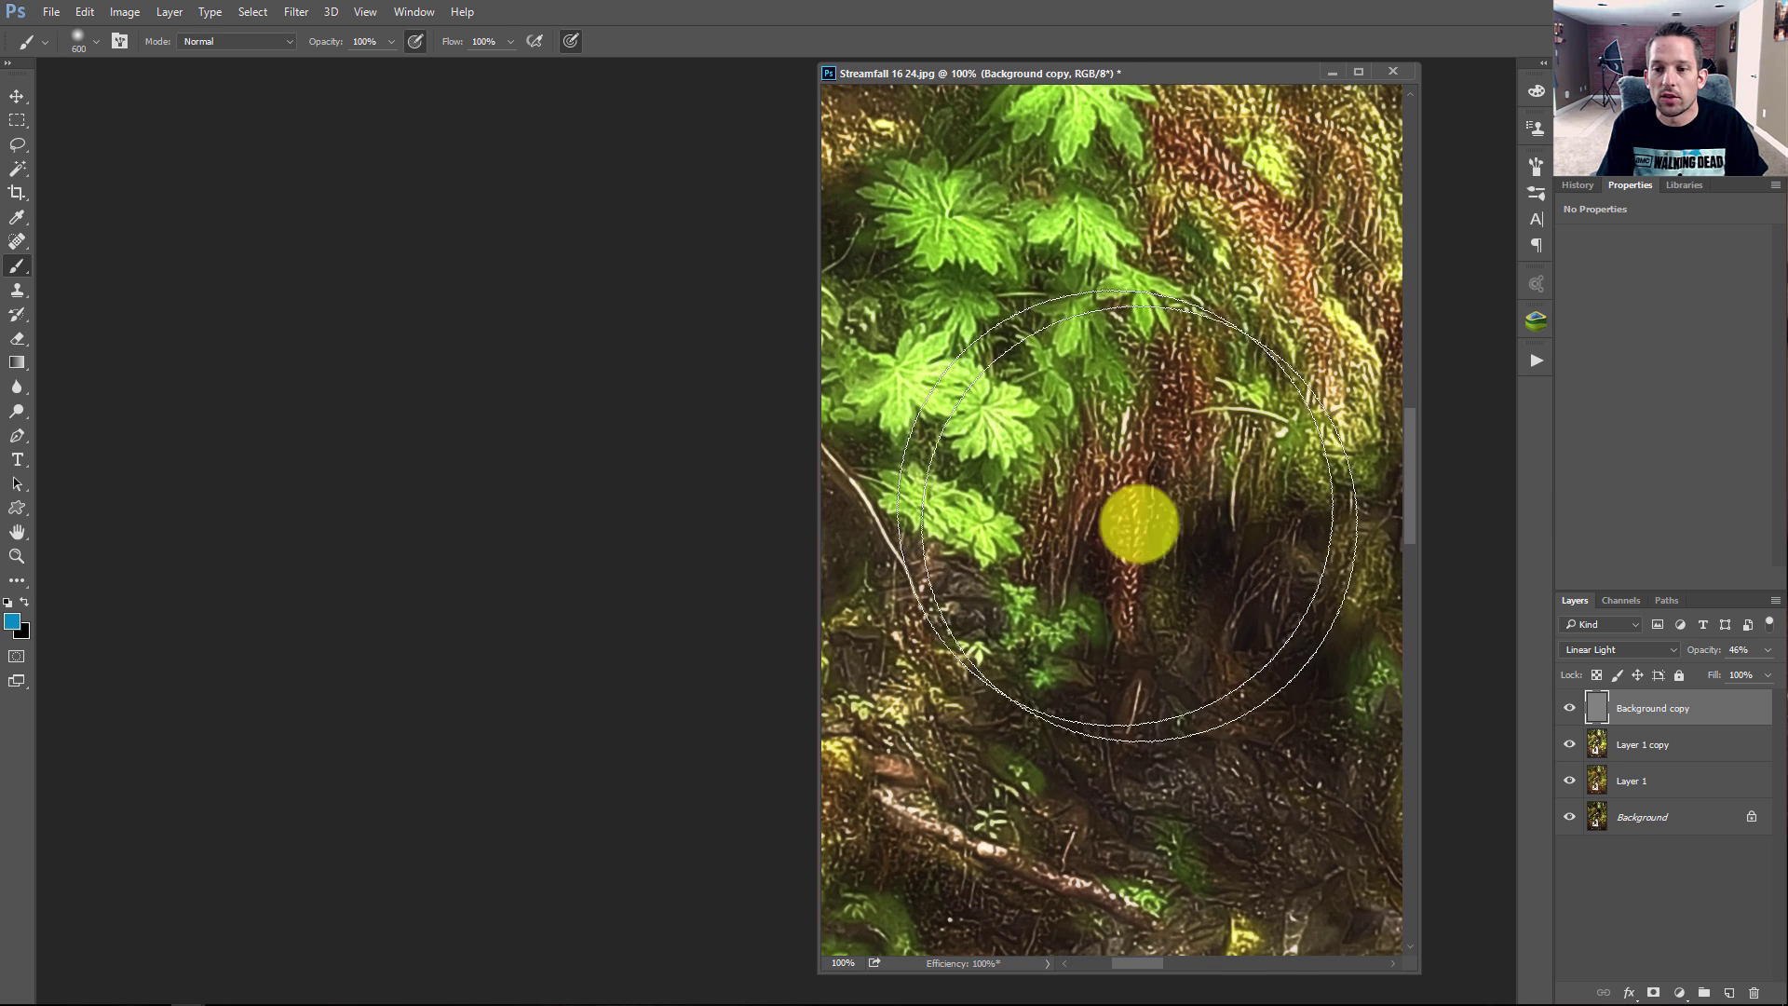
click(1572, 722)
click(1568, 711)
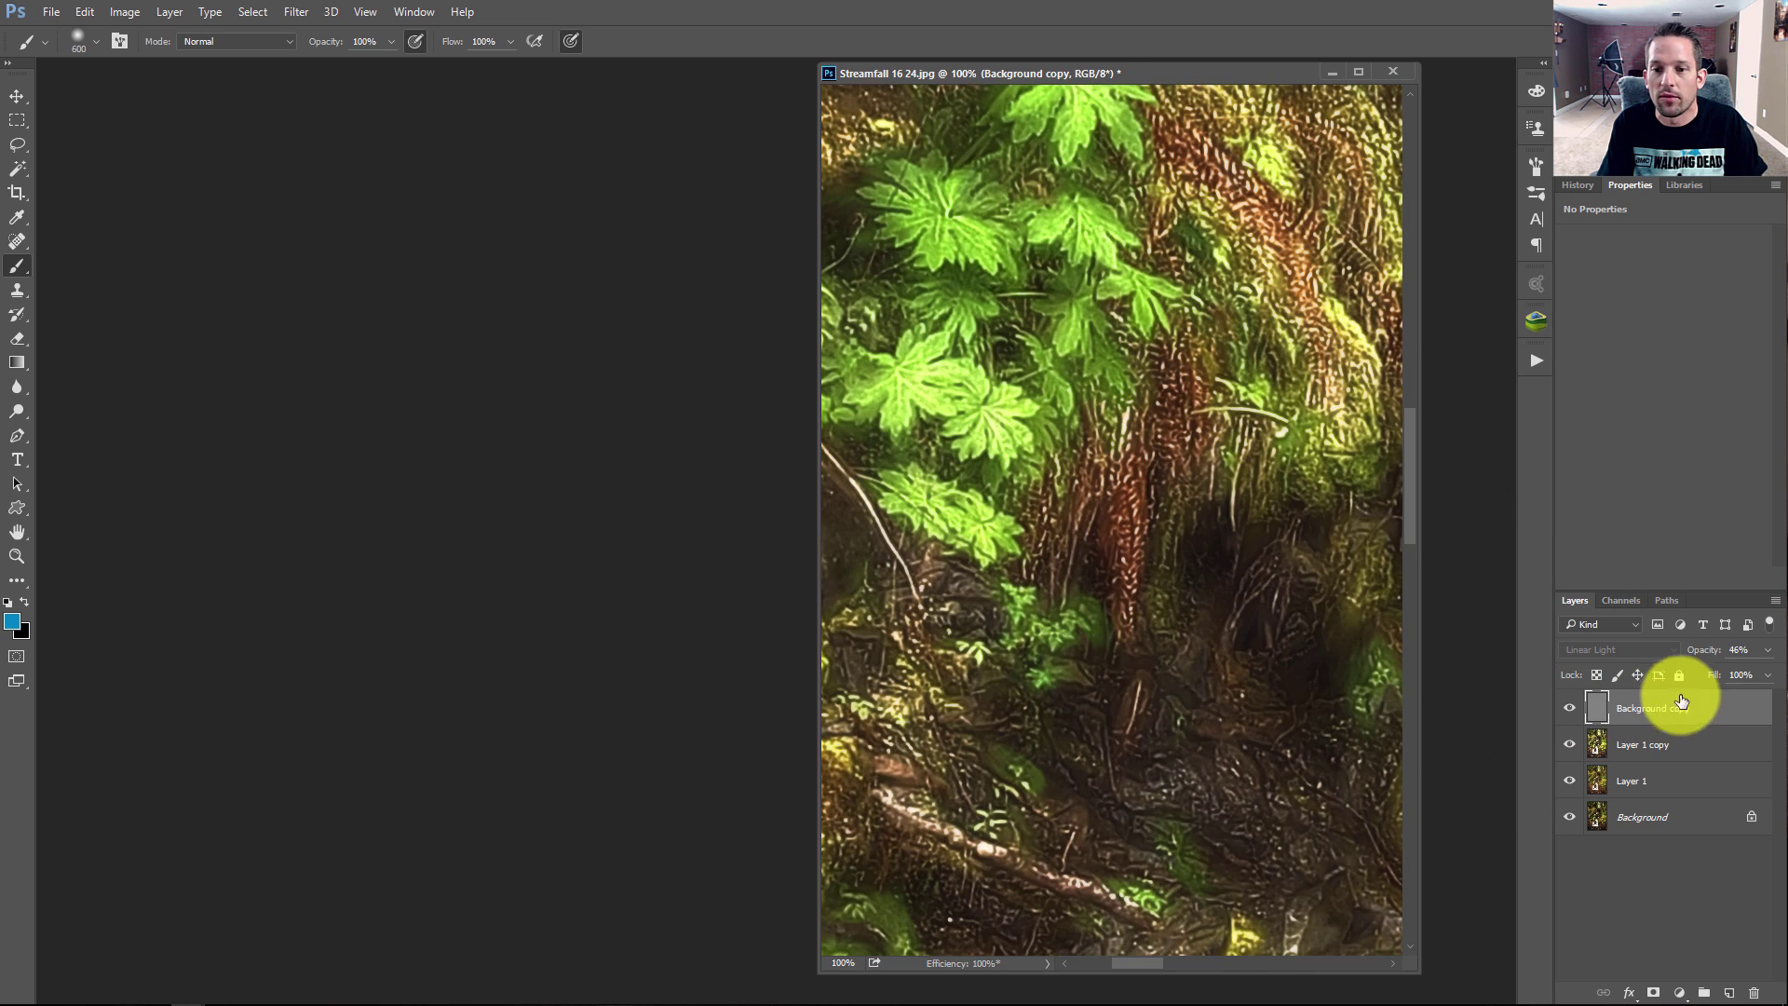
click(1707, 709)
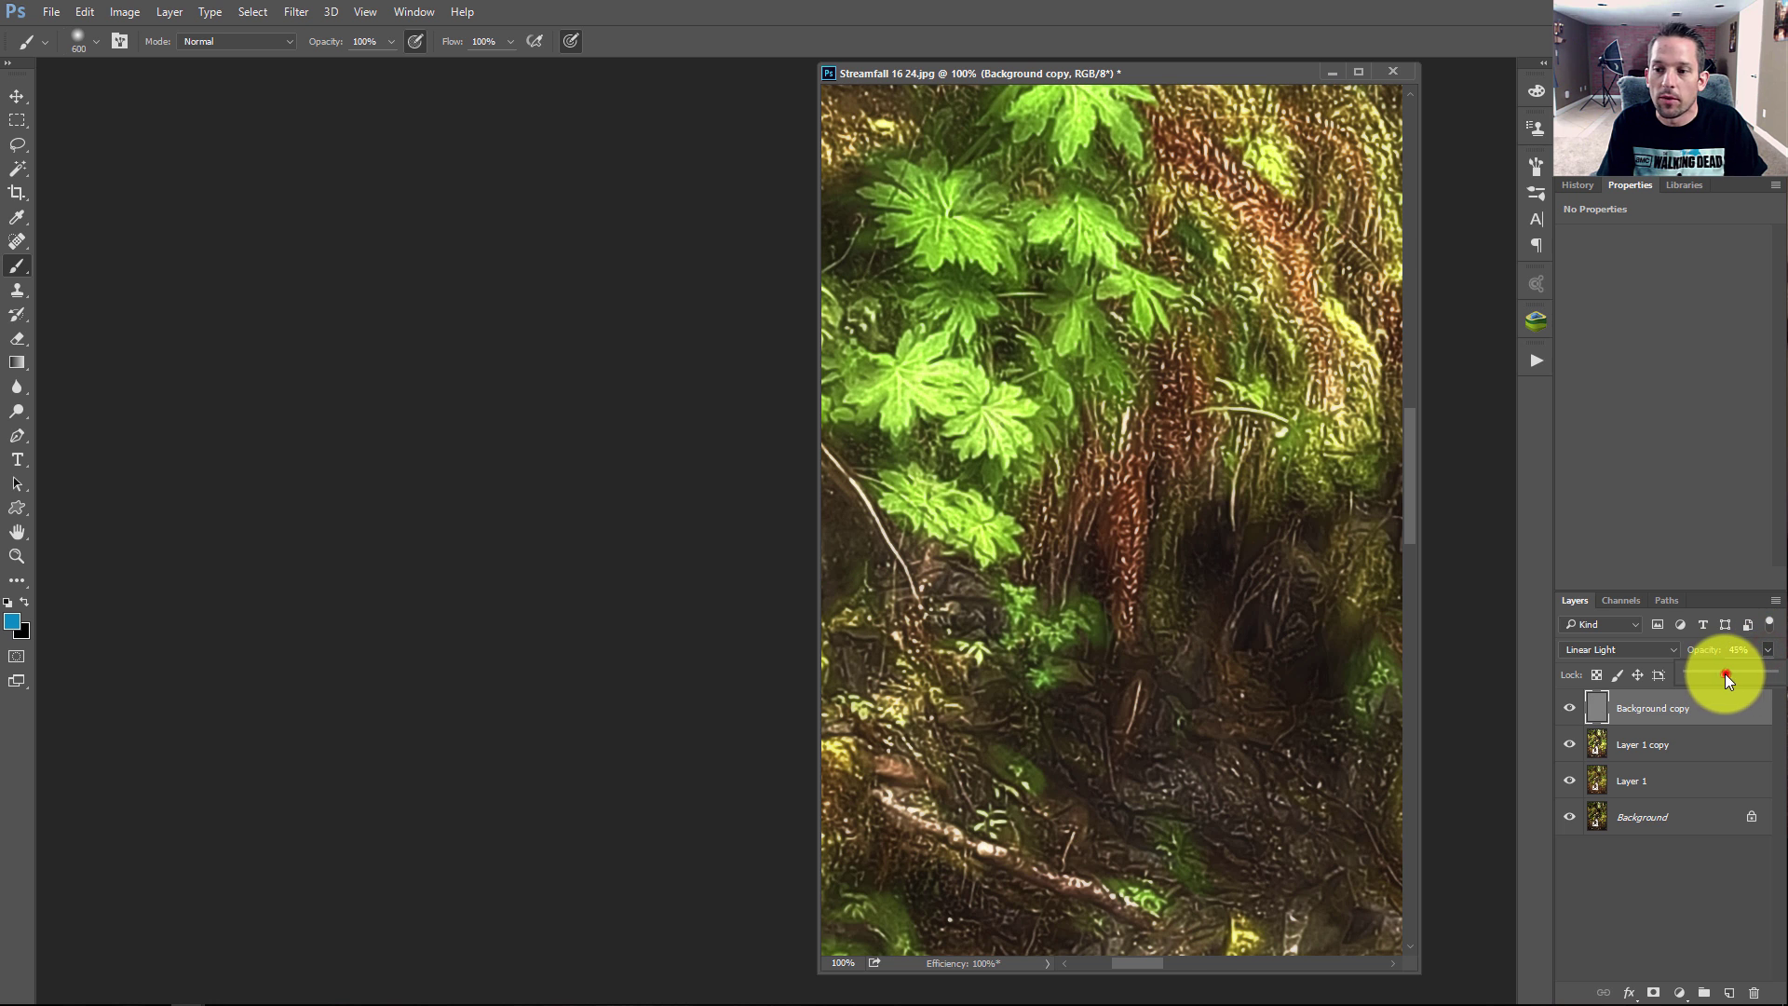
drag(1724, 674, 1721, 675)
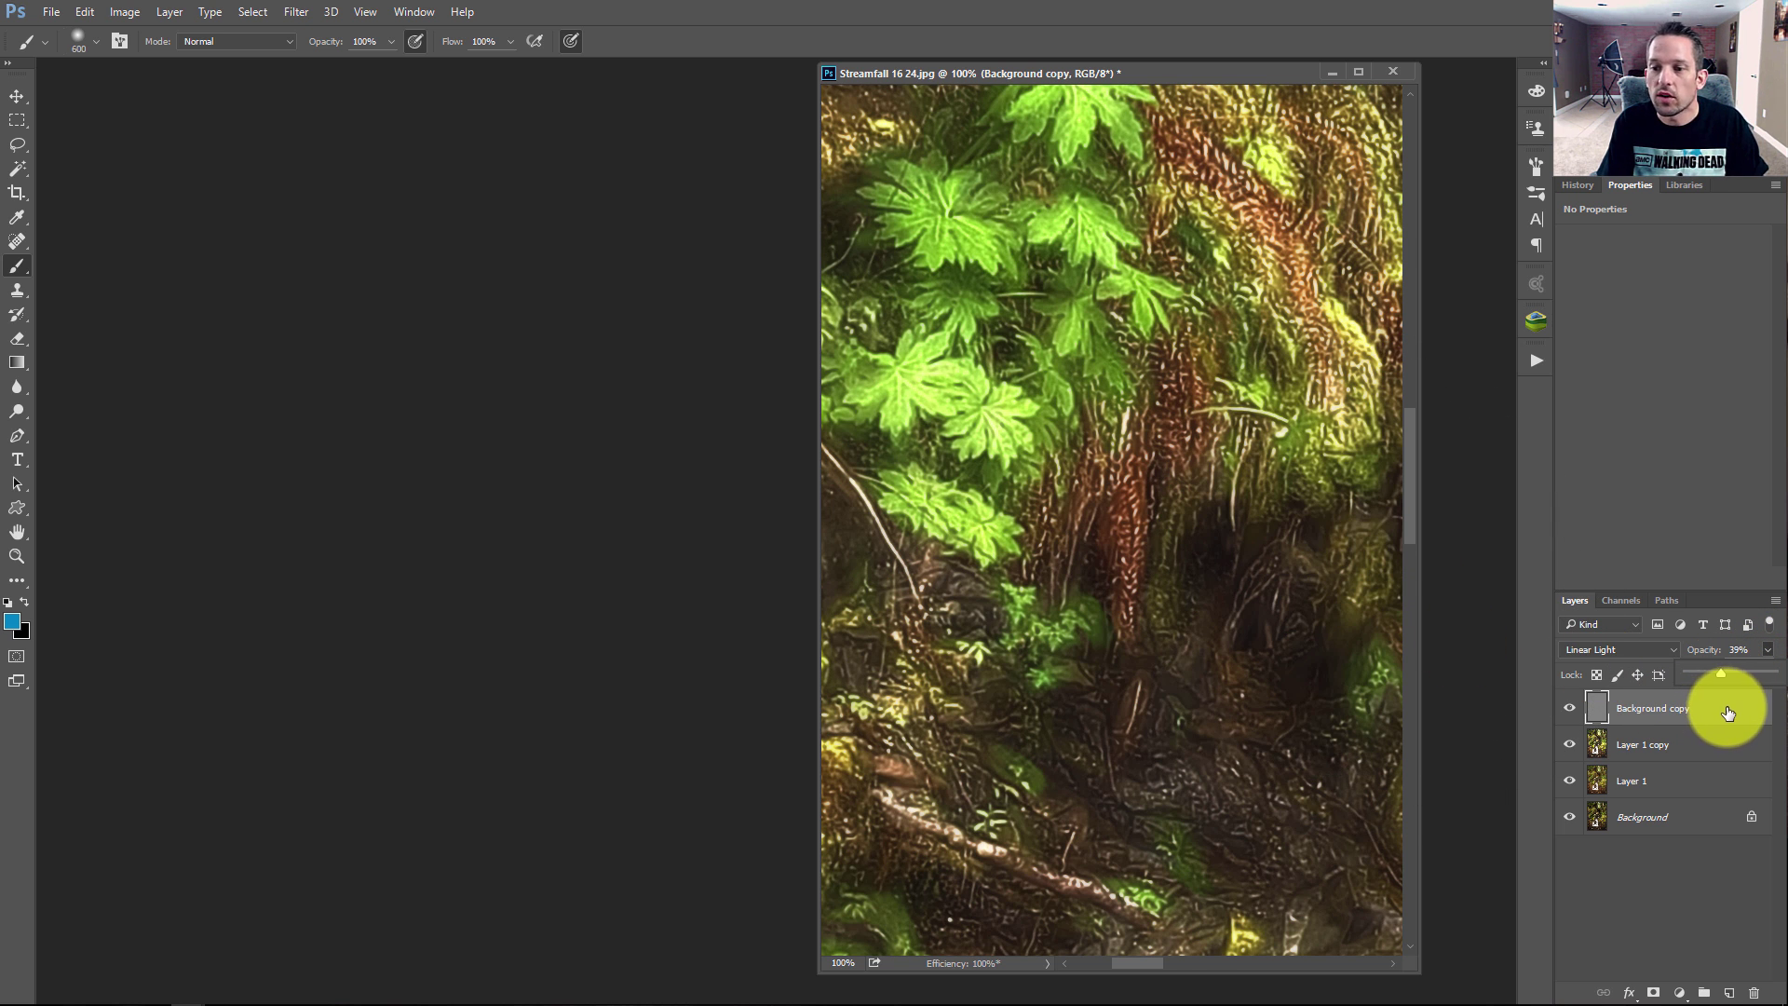
- Split Background copy's Underlying Layer Blend If sliders to 27/68 and 230/255 and confirm
double_click(1724, 713)
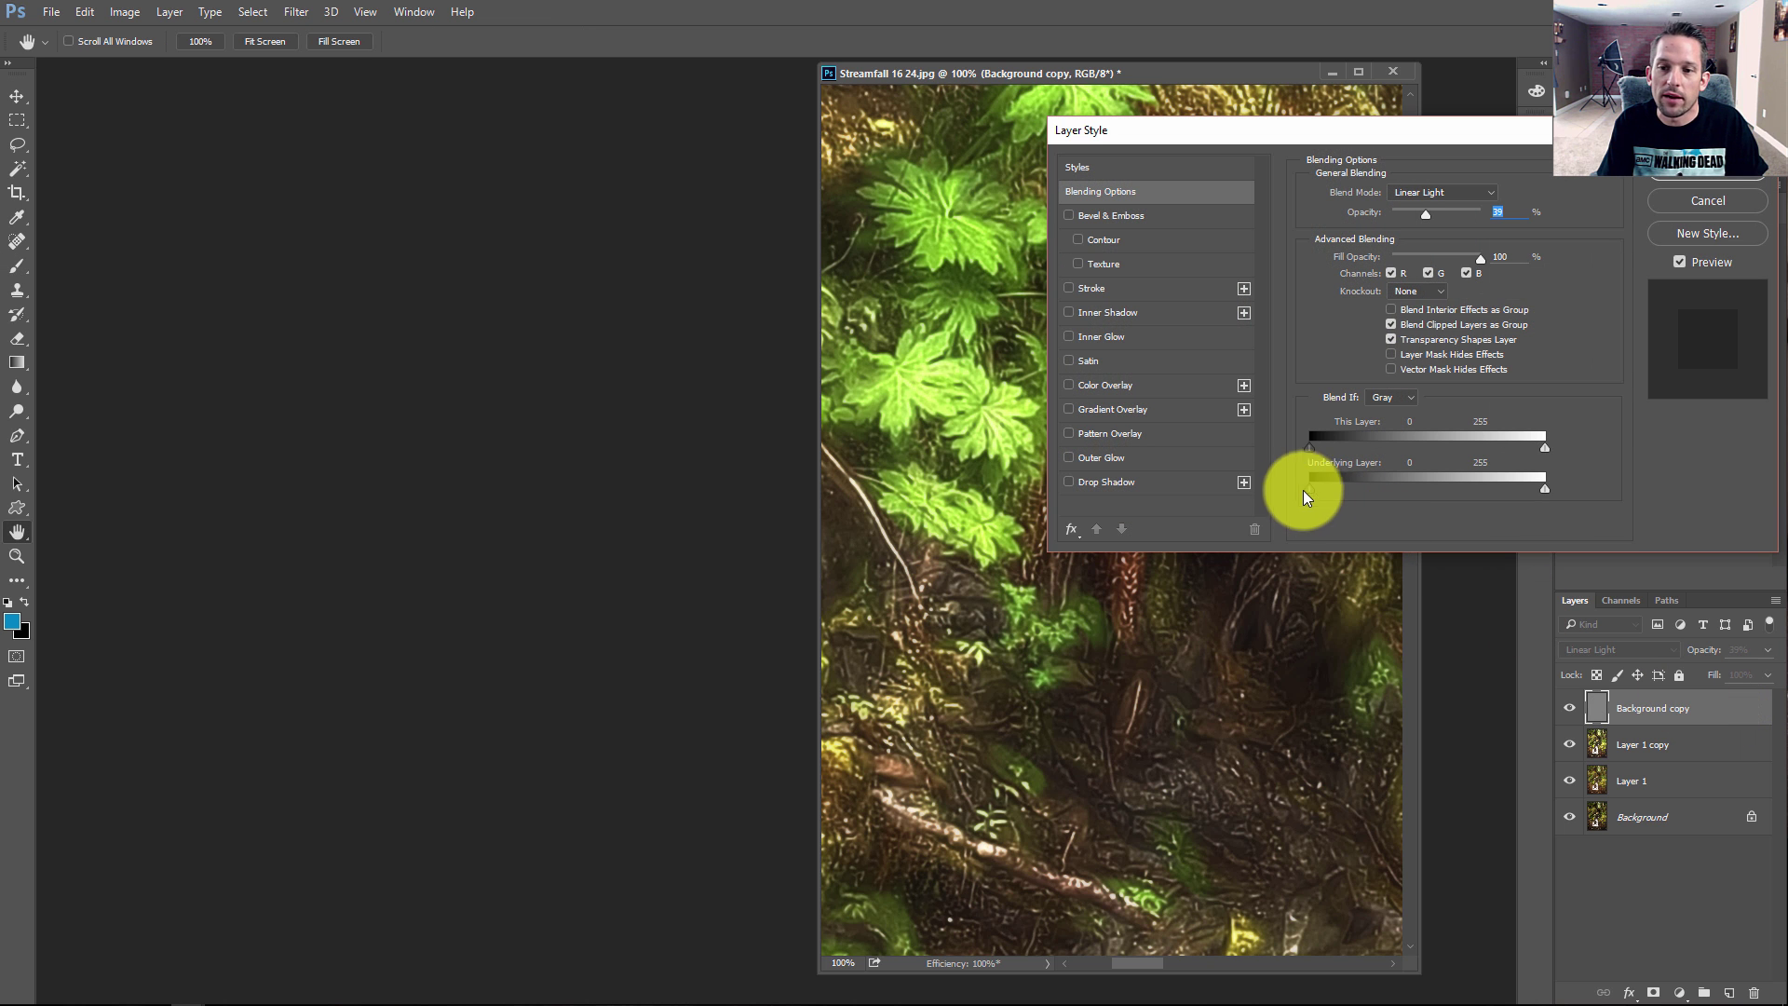
drag(1283, 134, 370, 285)
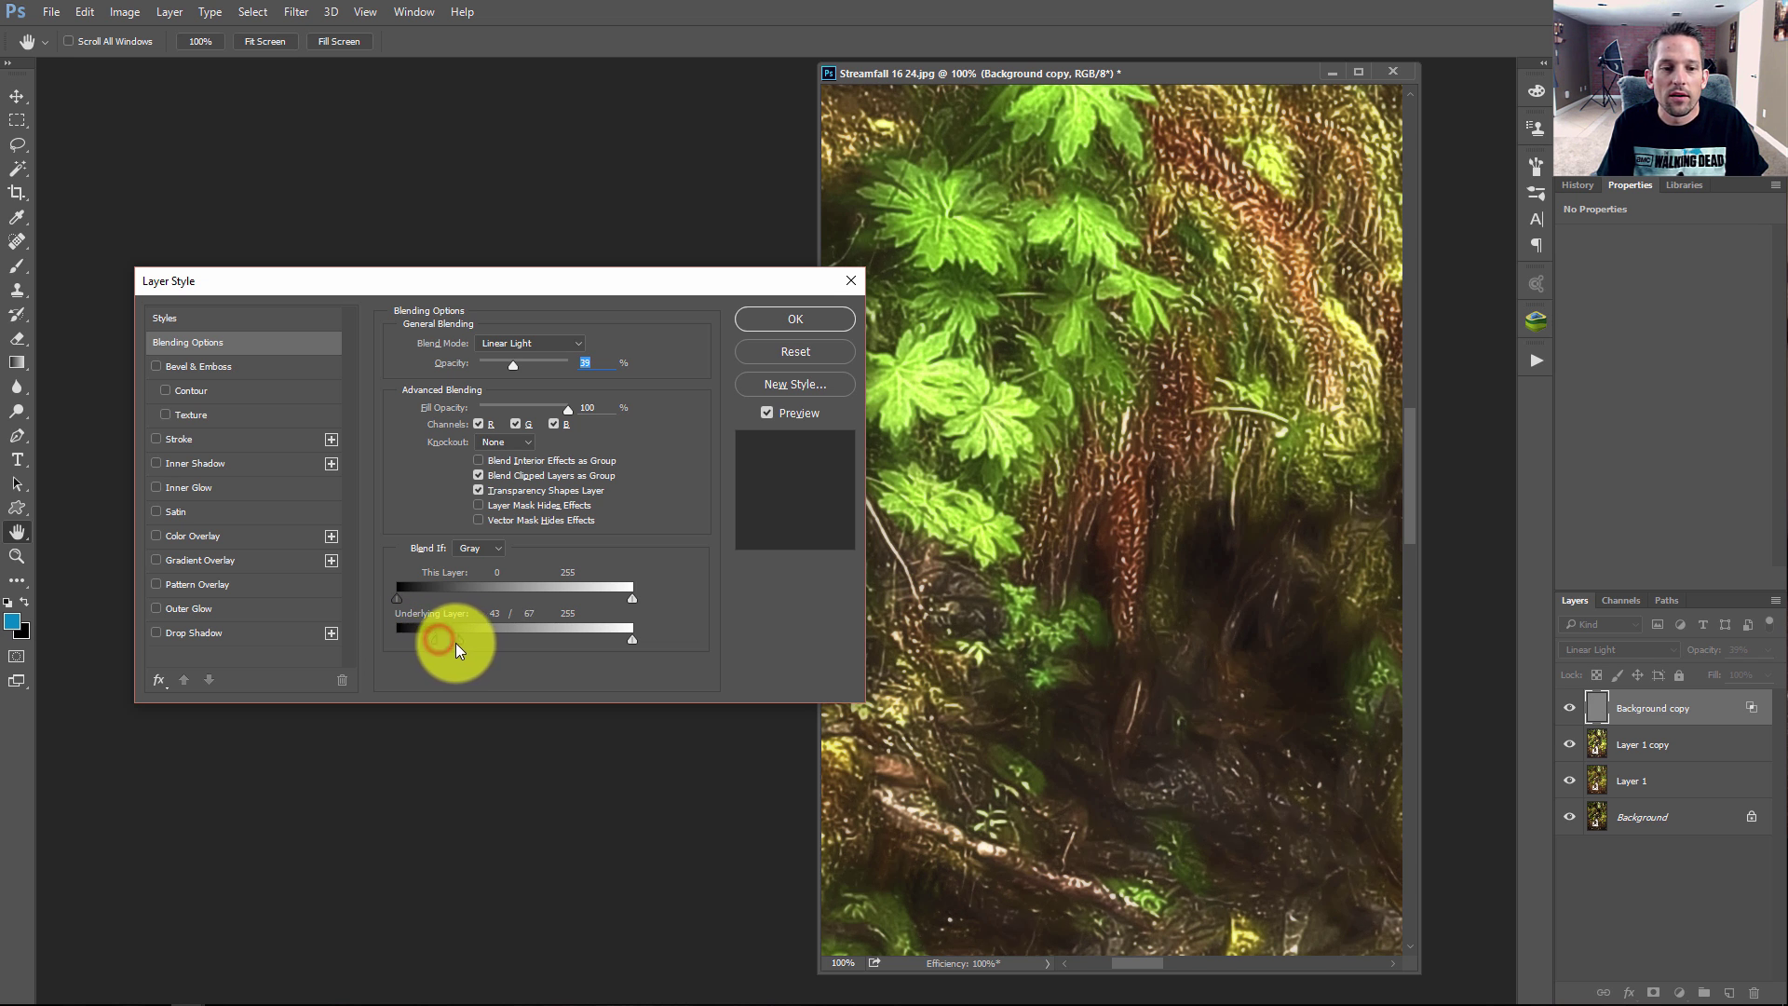
drag(424, 639, 421, 639)
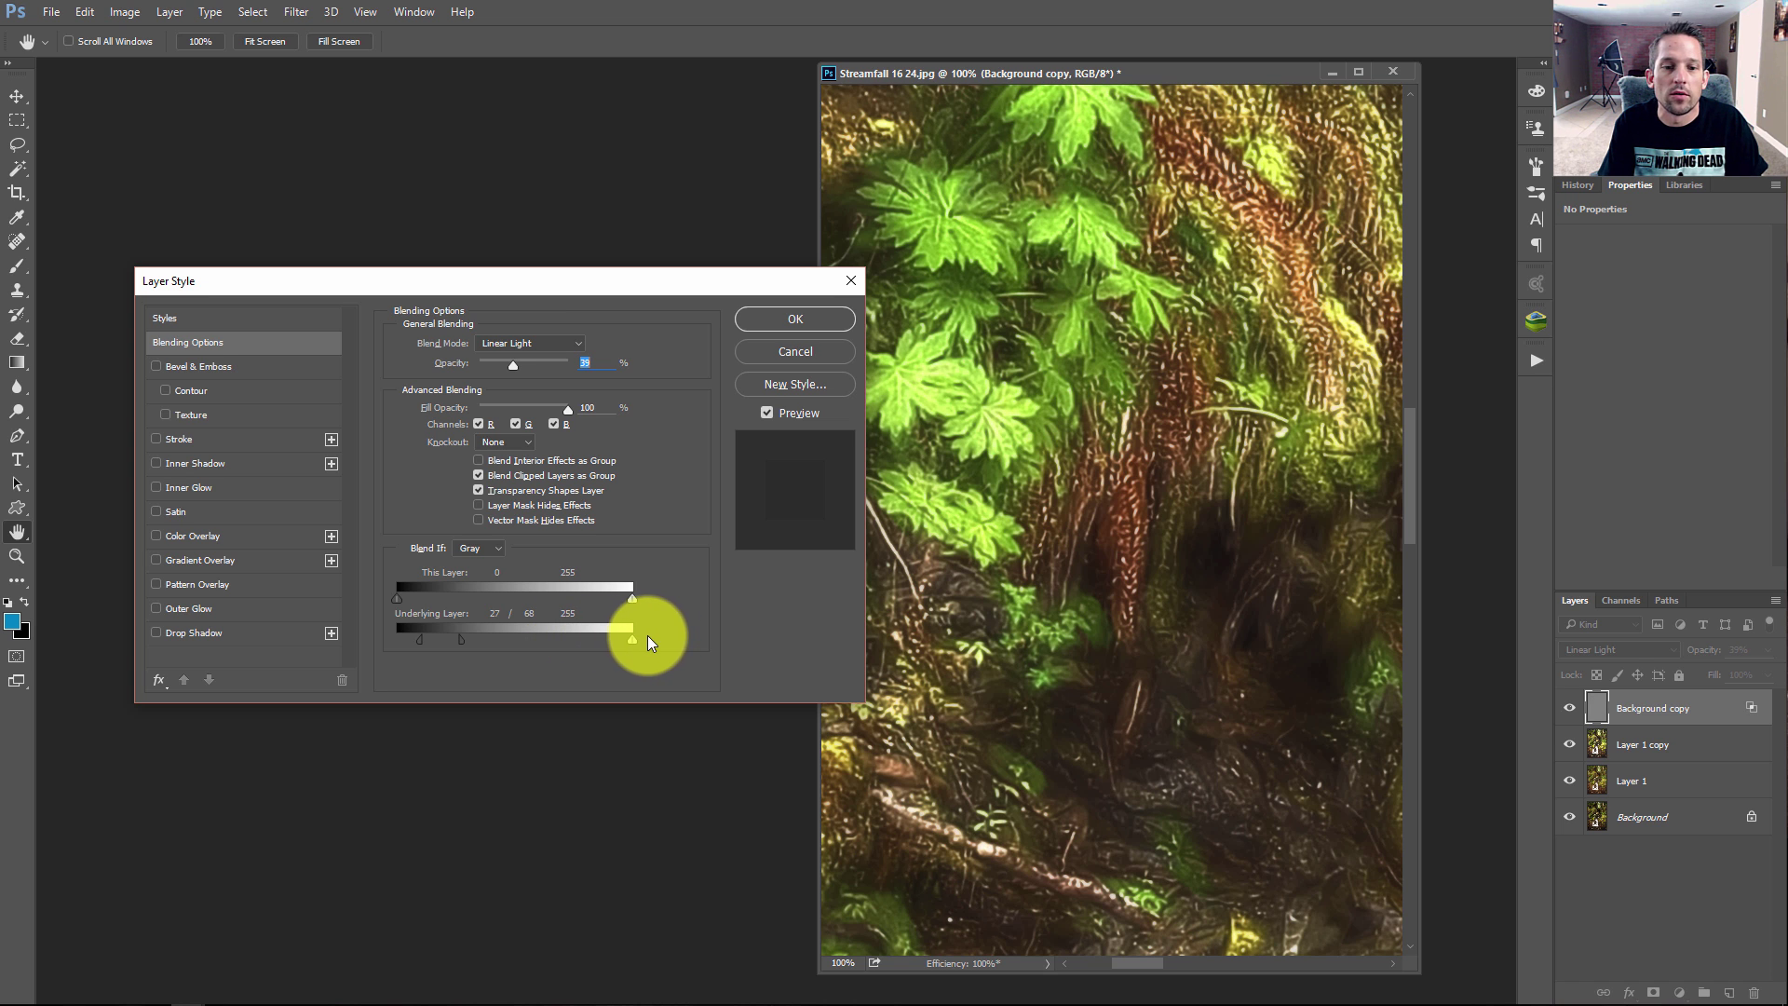
drag(628, 640, 611, 640)
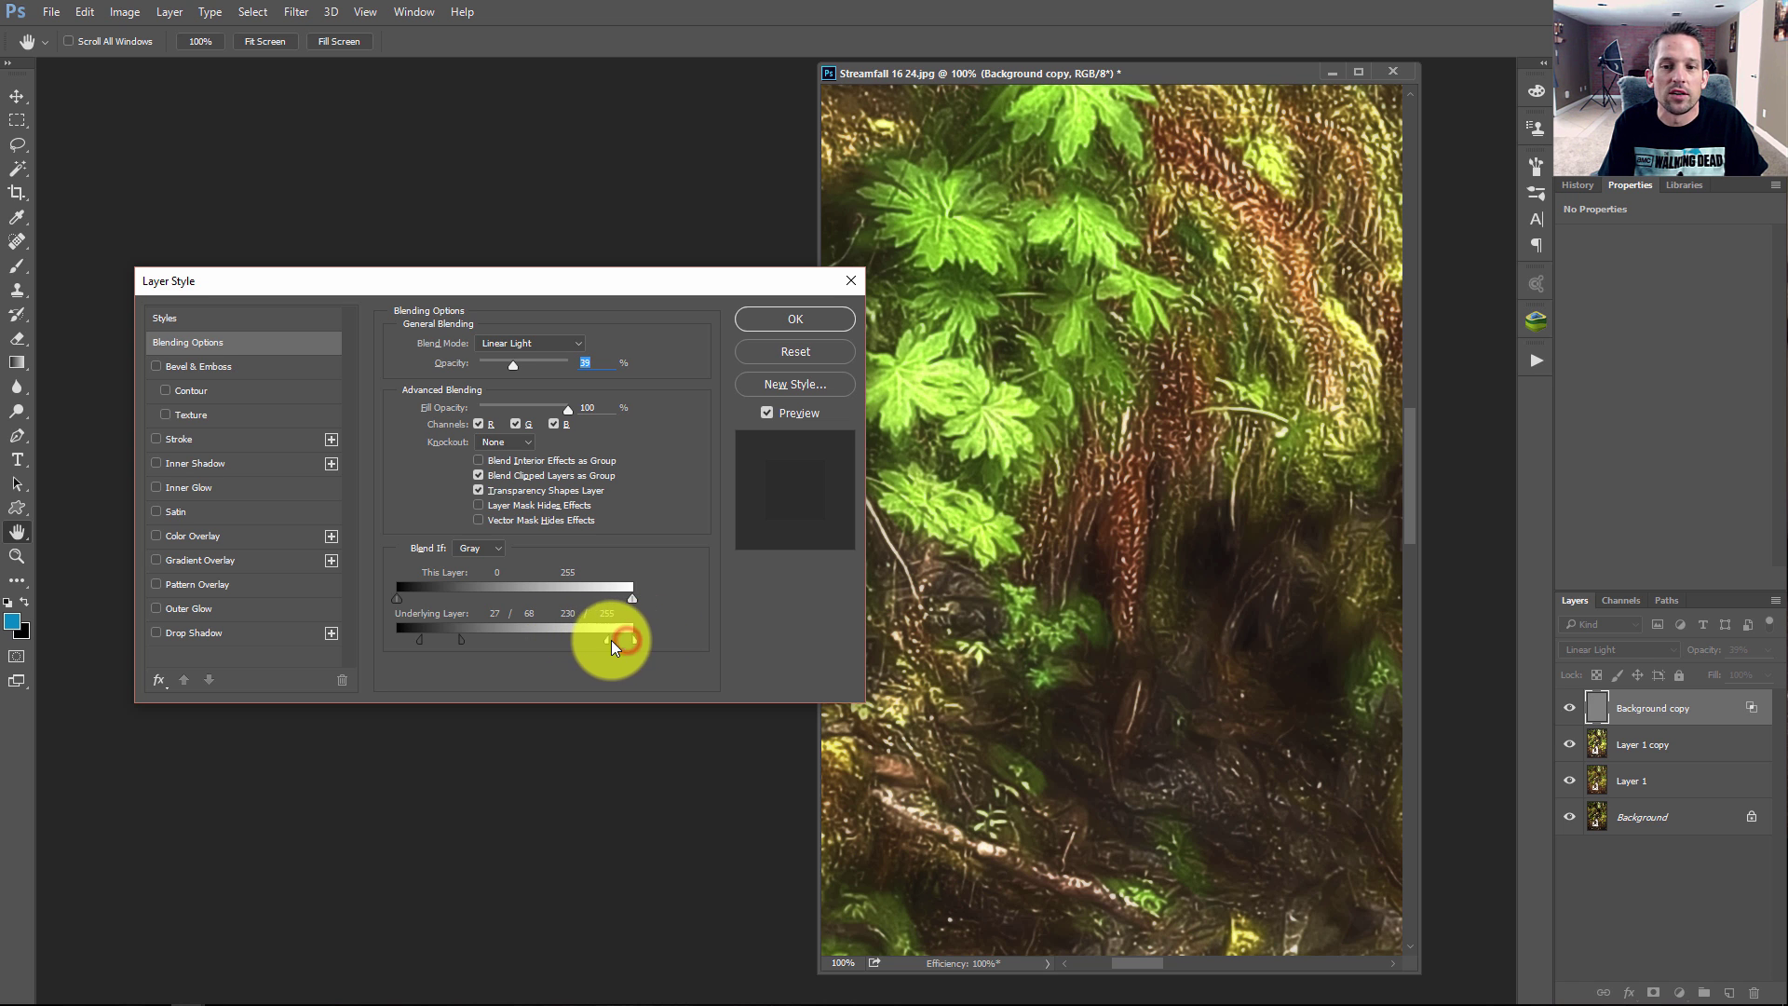
click(803, 327)
key(b)
right_click(1189, 517)
key(Escape)
- Fit the whole waterfall image on screen and nudge its window slightly right
right_click(1194, 522)
click(1231, 560)
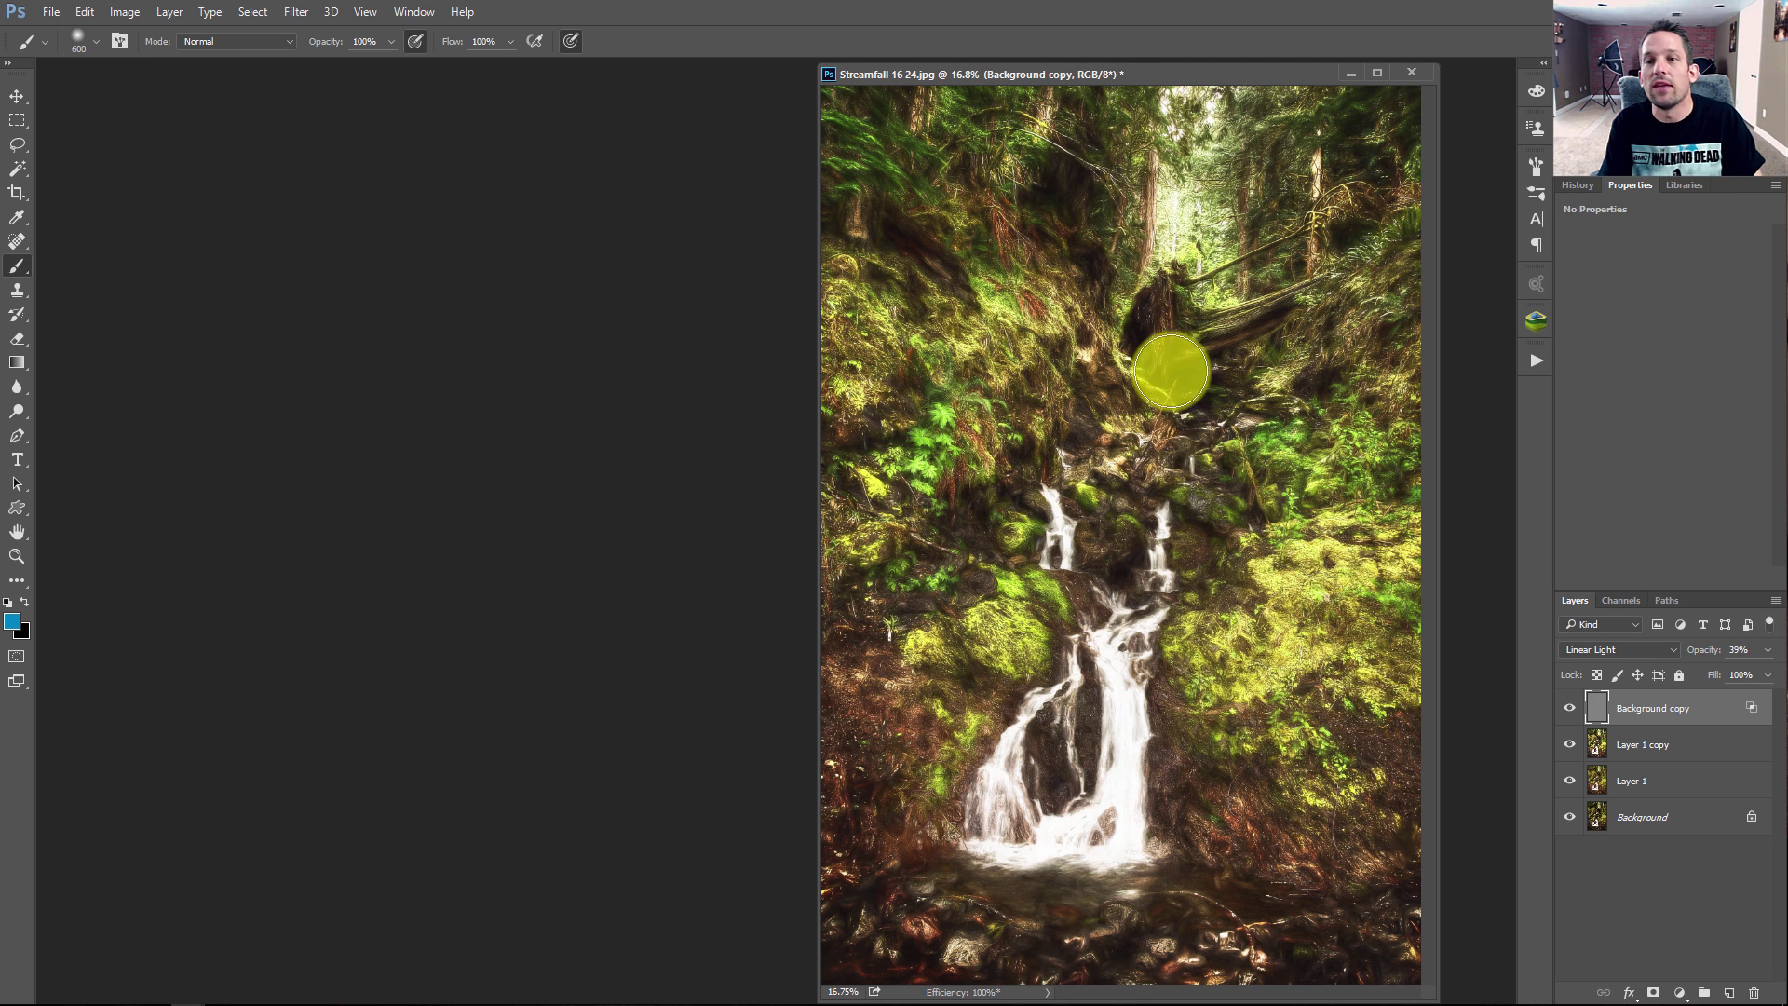
drag(1141, 74, 1166, 73)
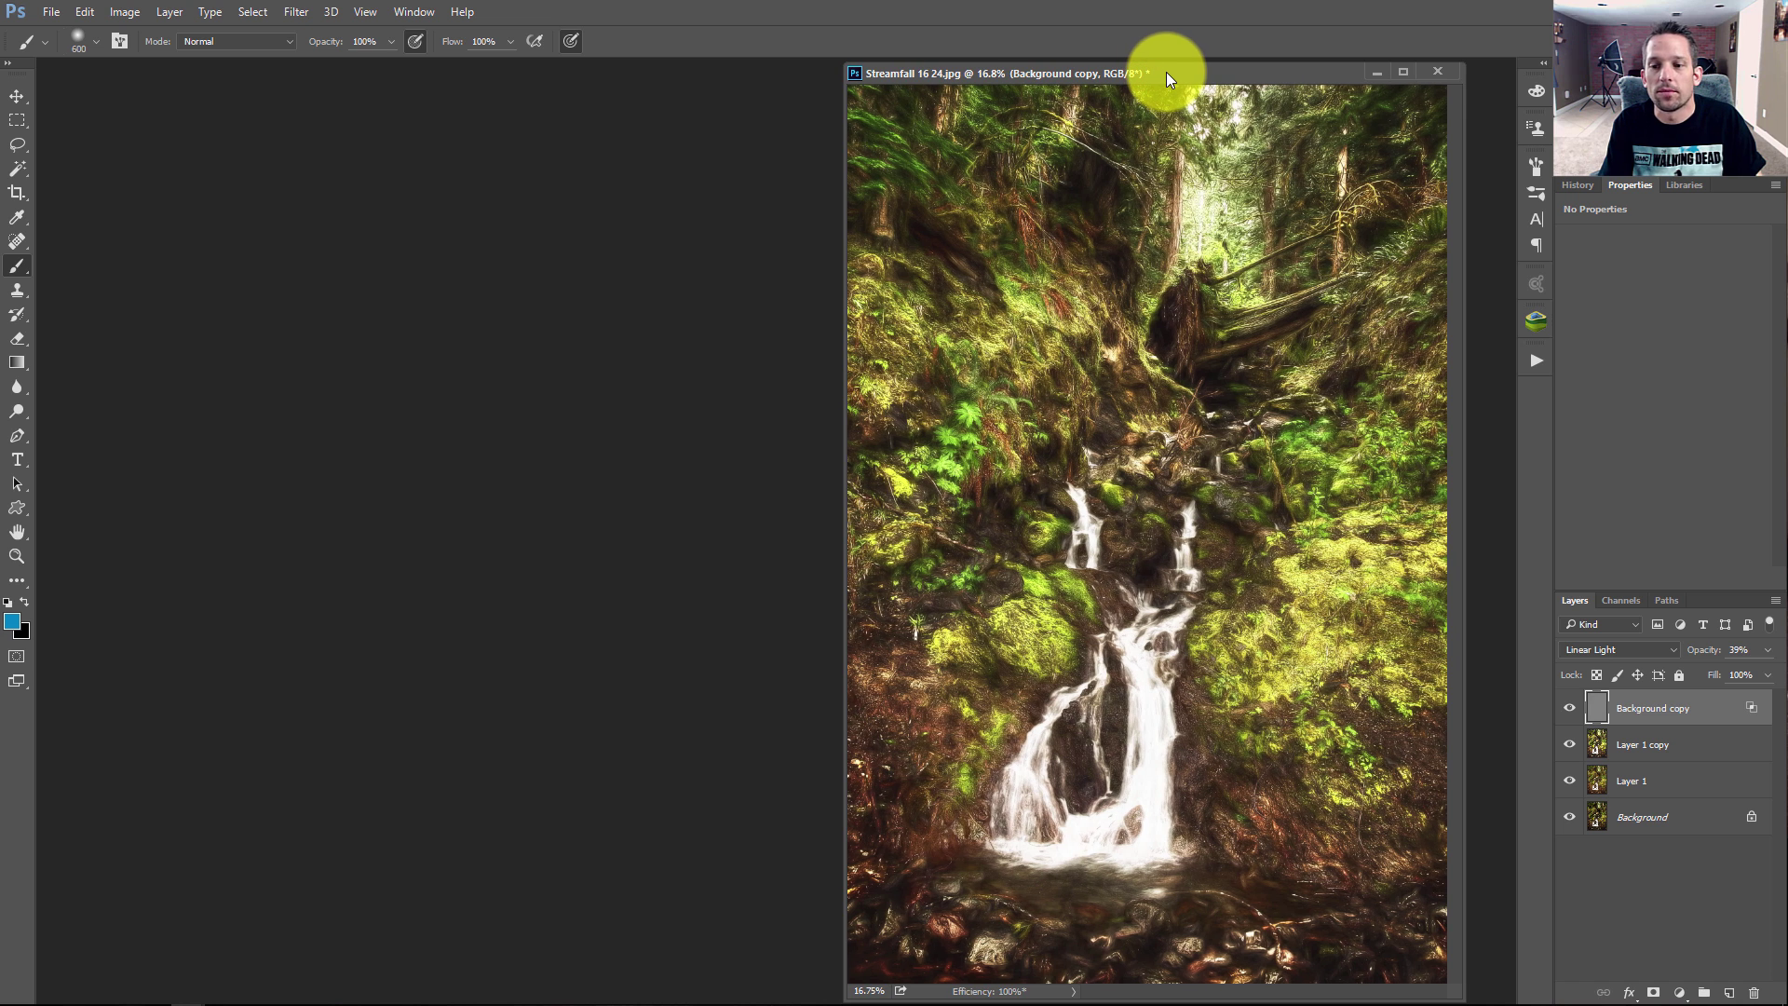